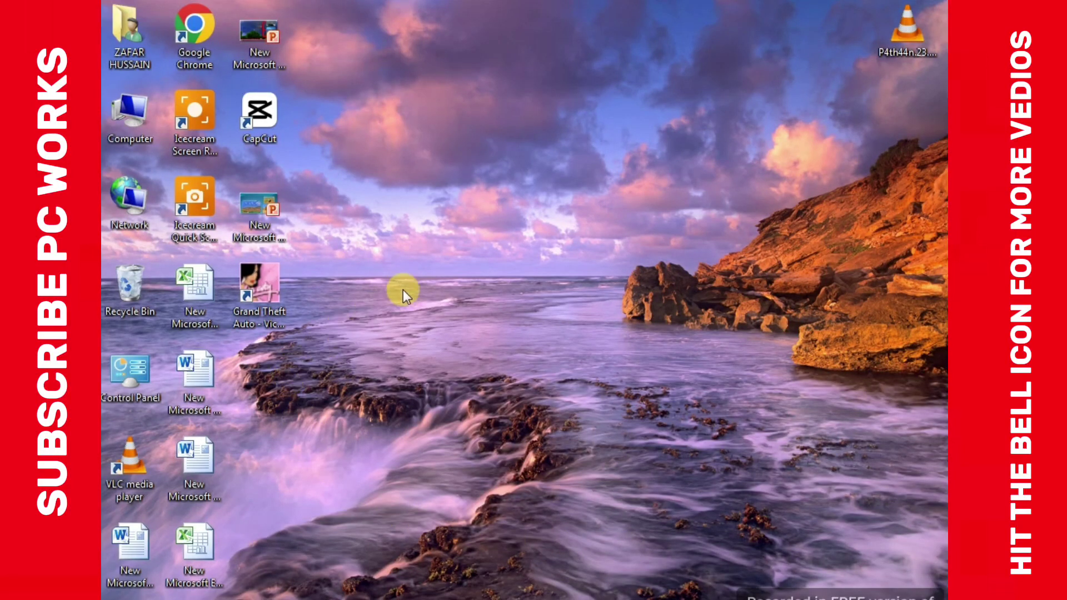
# - Refresh the Windows desktop
pyautogui.rightClick(439, 241)
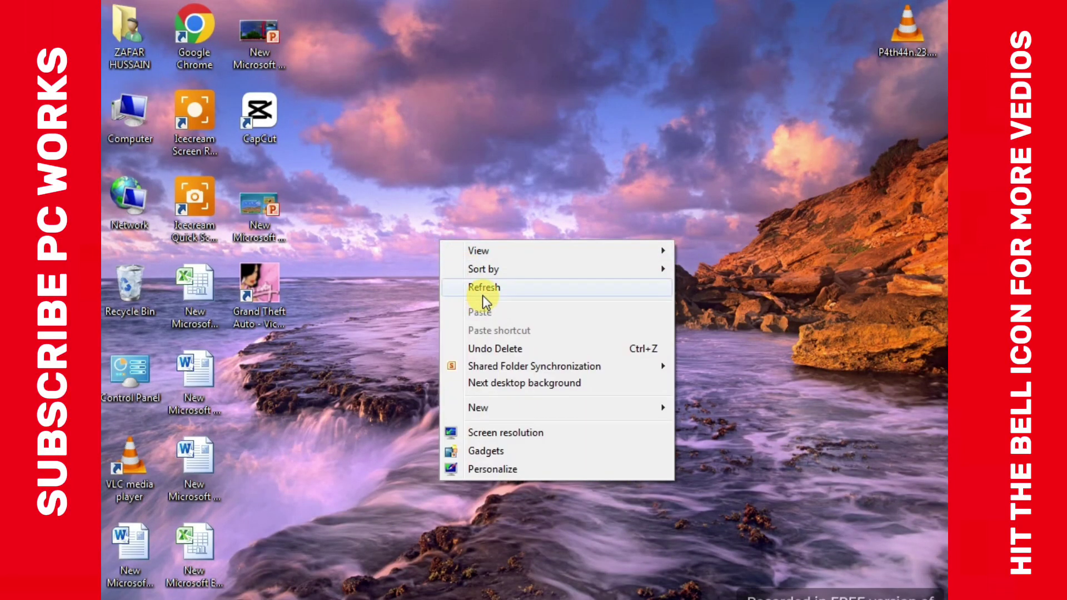
pyautogui.rightClick(474, 218)
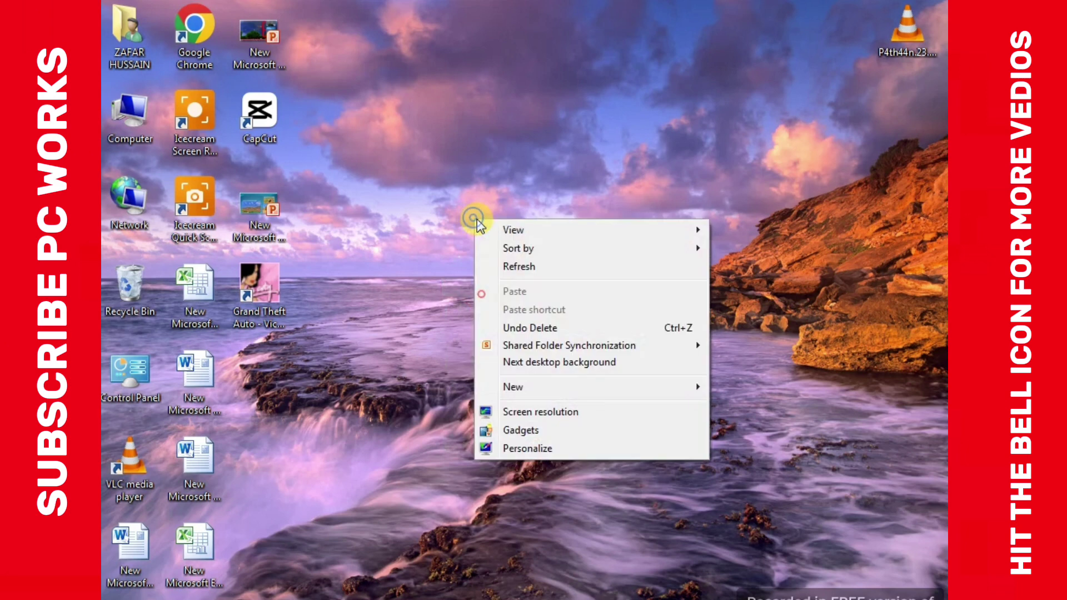
pyautogui.click(492, 258)
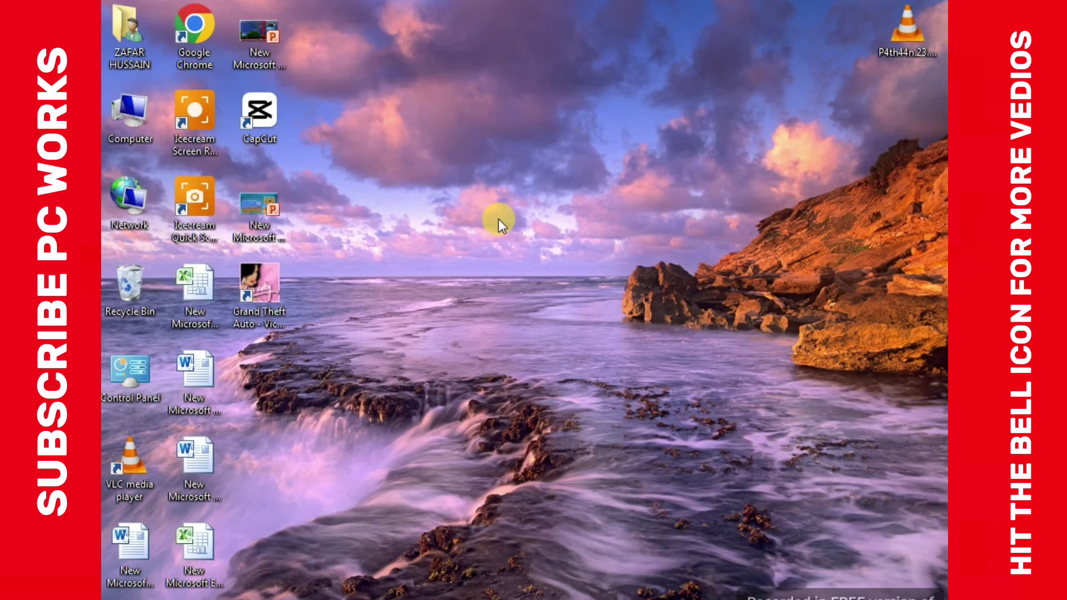
# - Create a new PowerPoint presentation on the desktop, move it beside the icons, and open it
pyautogui.rightClick(468, 227)
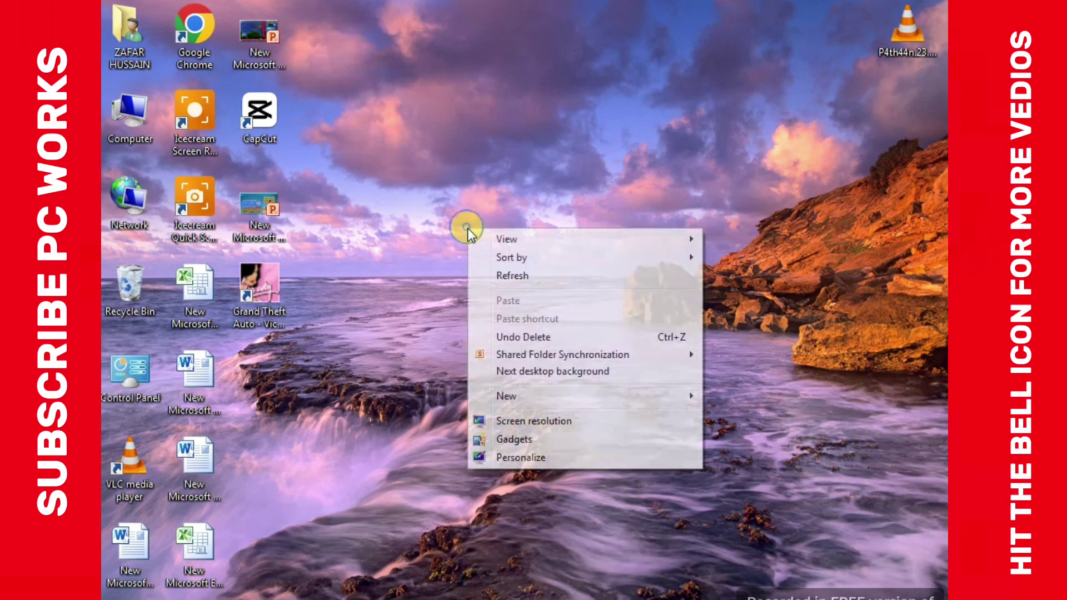
pyautogui.click(512, 399)
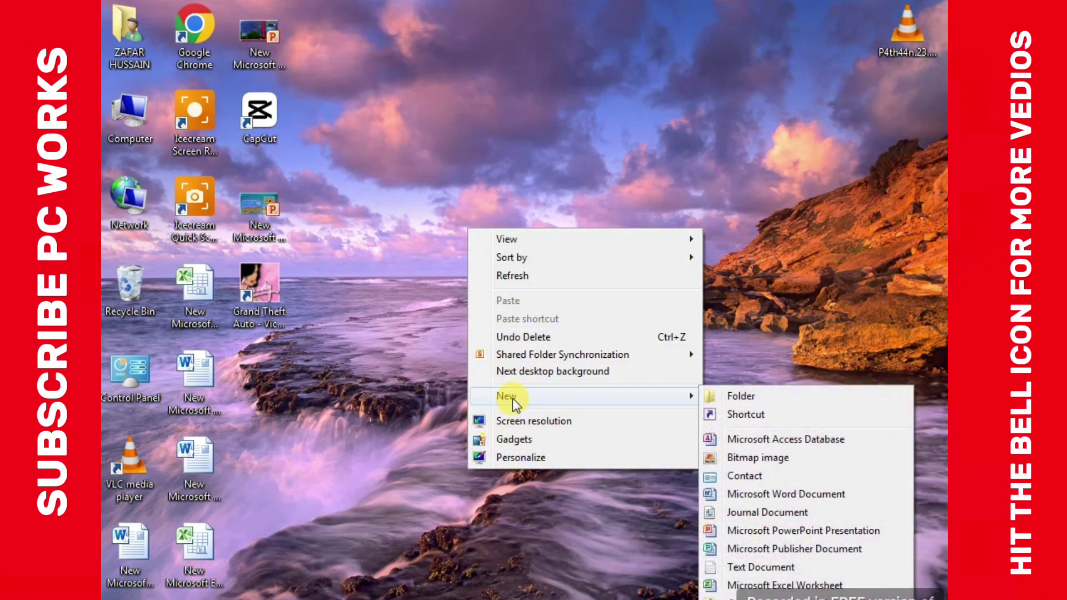
pyautogui.click(722, 530)
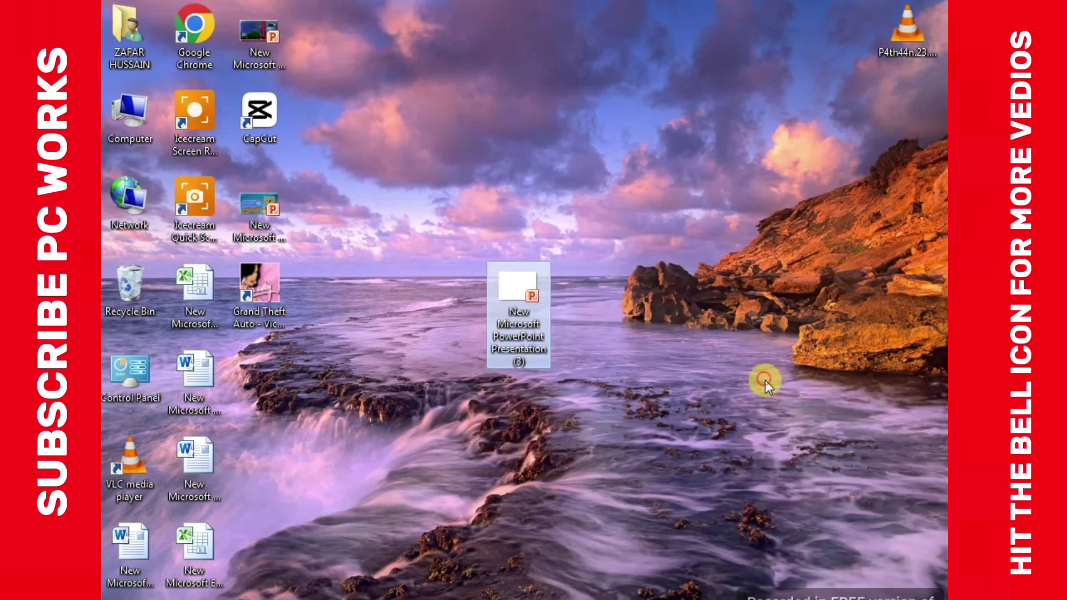
pyautogui.moveTo(515, 295)
pyautogui.mouseDown()
pyautogui.moveTo(283, 412)
pyautogui.moveTo(247, 393)
pyautogui.mouseUp()
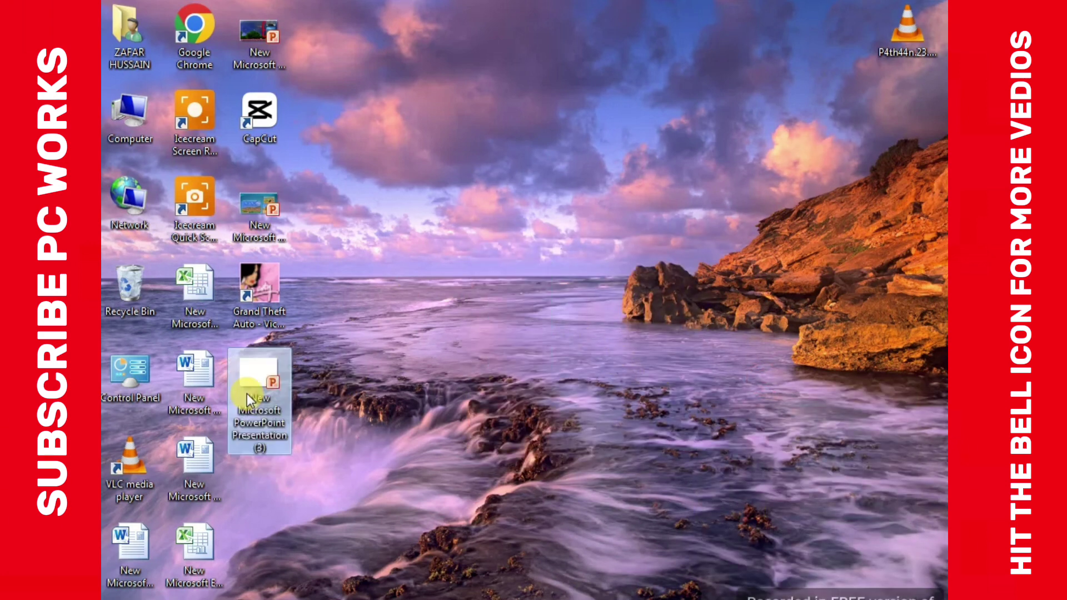
pyautogui.rightClick(247, 394)
pyautogui.click(286, 111)
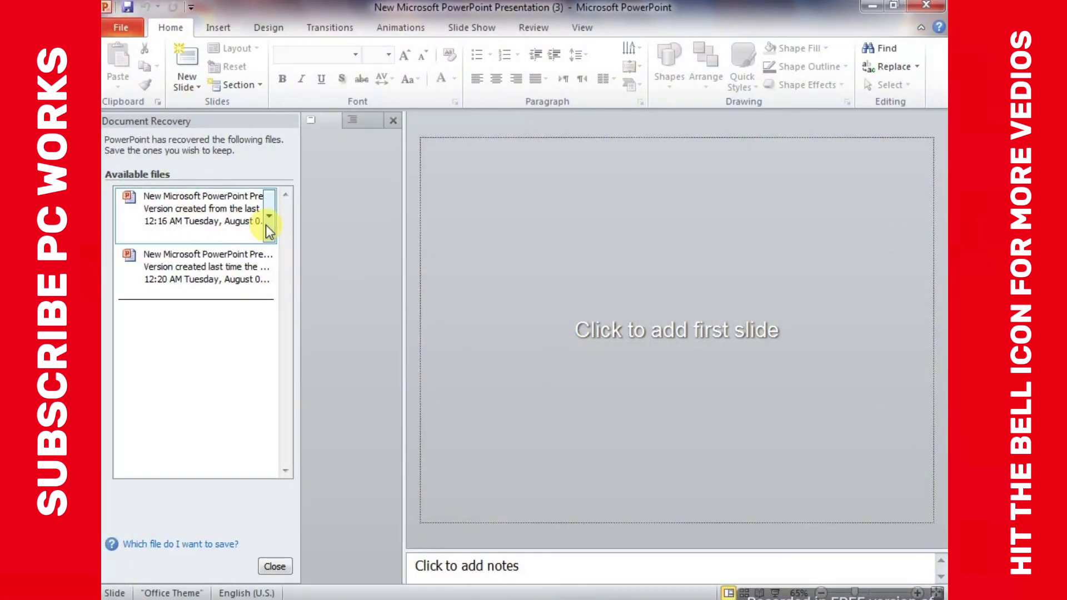
# - Close the Slides and Document Recovery panes and add a title slide
pyautogui.click(390, 119)
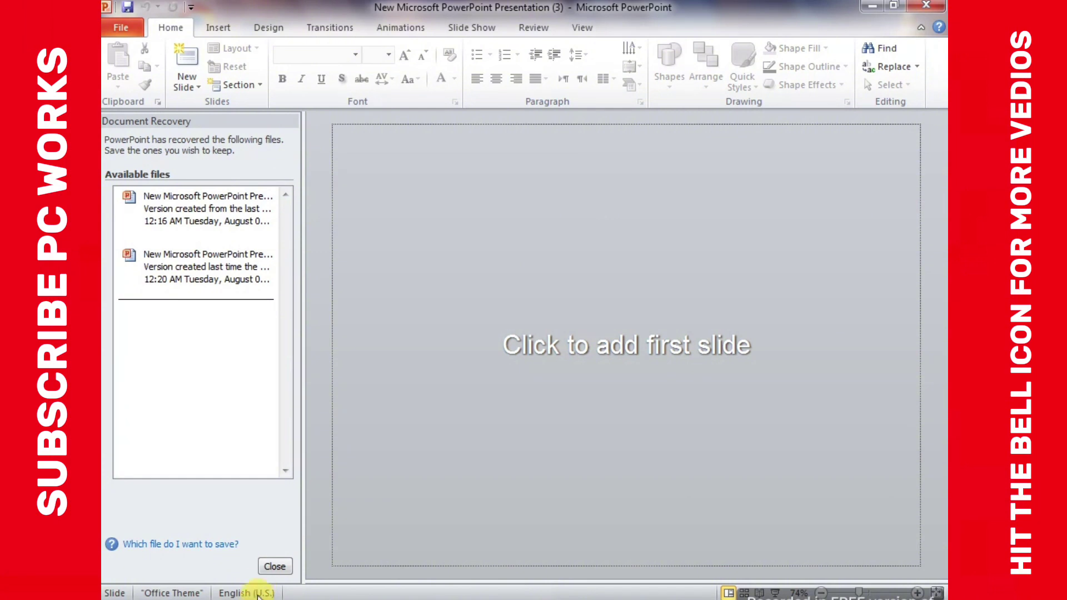
pyautogui.click(264, 567)
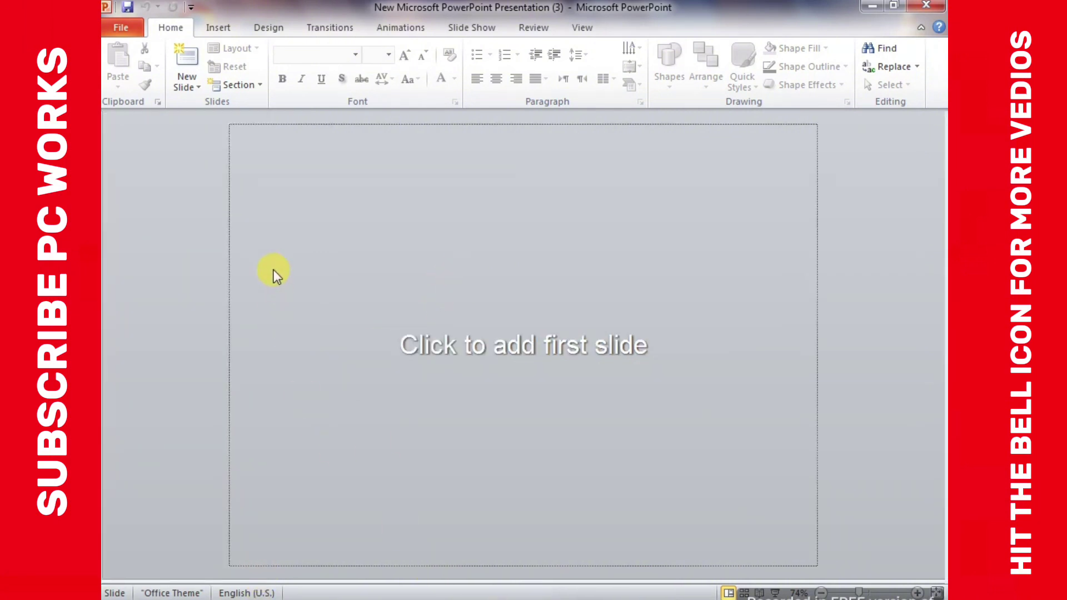
pyautogui.click(192, 61)
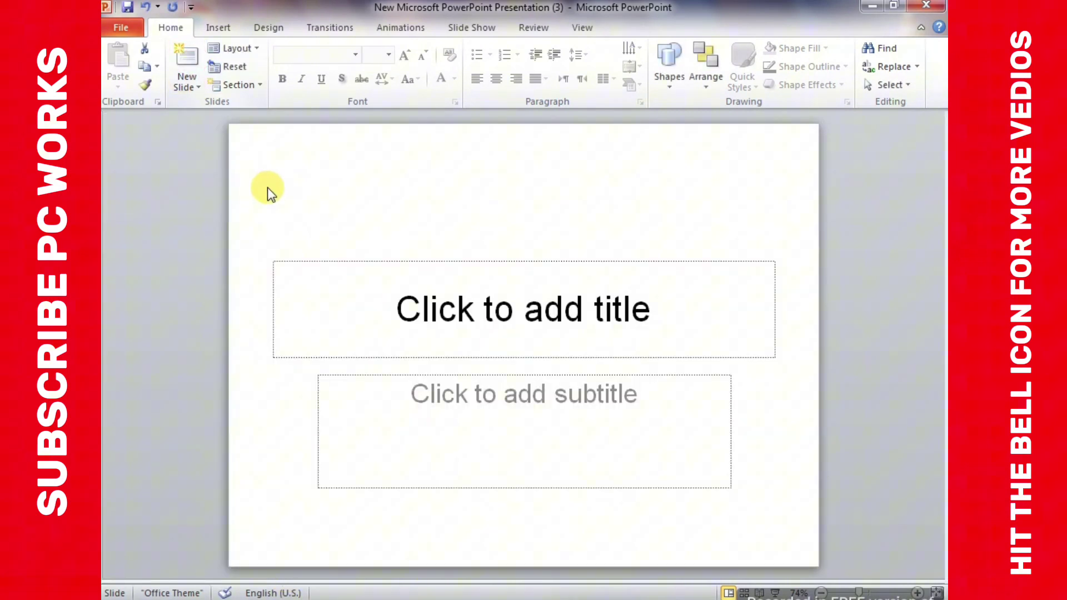
pyautogui.click(271, 31)
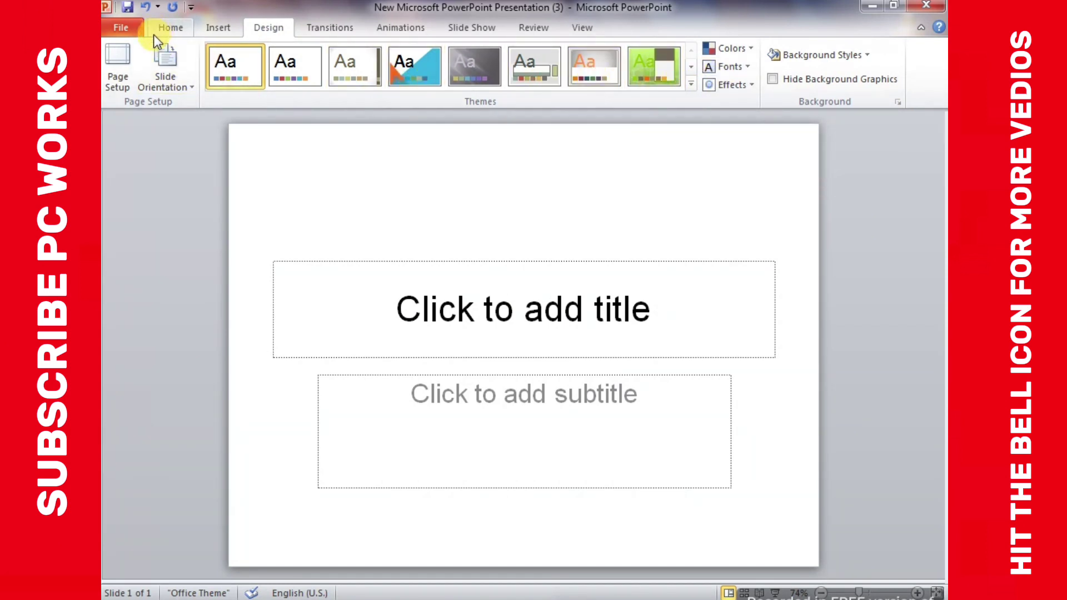
# - Set the slide size to 16 × 9 inches in Page Setup
pyautogui.click(118, 56)
pyautogui.click(367, 299)
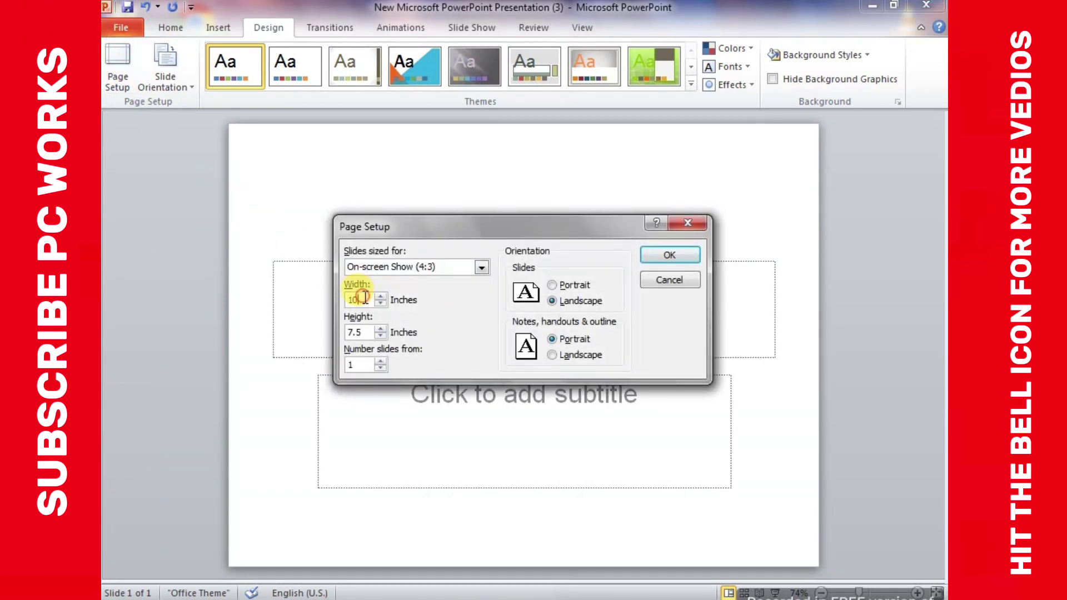
pyautogui.press('BackSpace')
pyautogui.press('BackSpace')
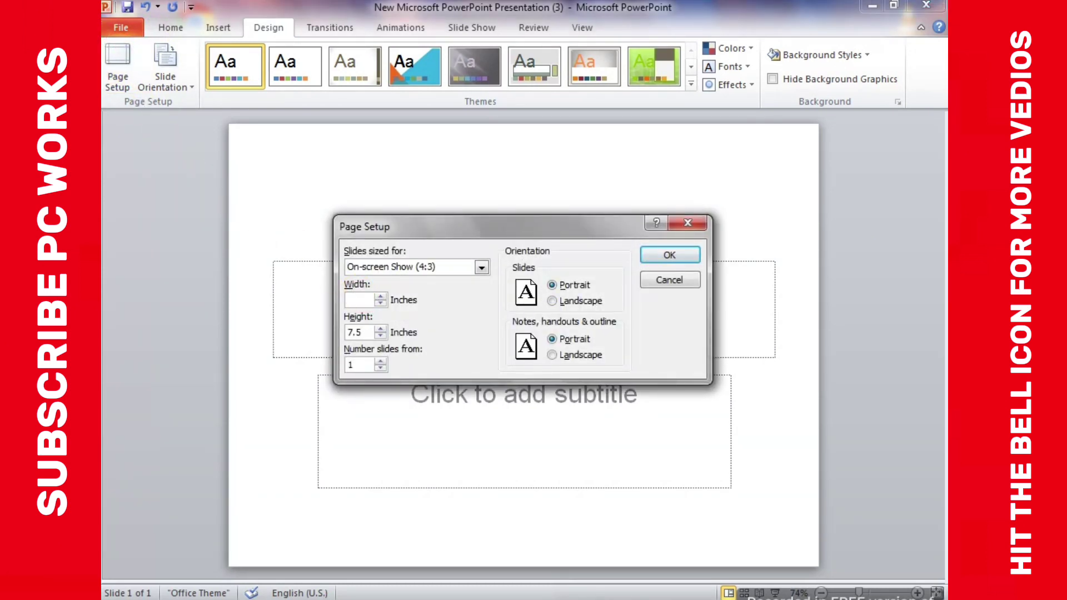
pyautogui.write('16')
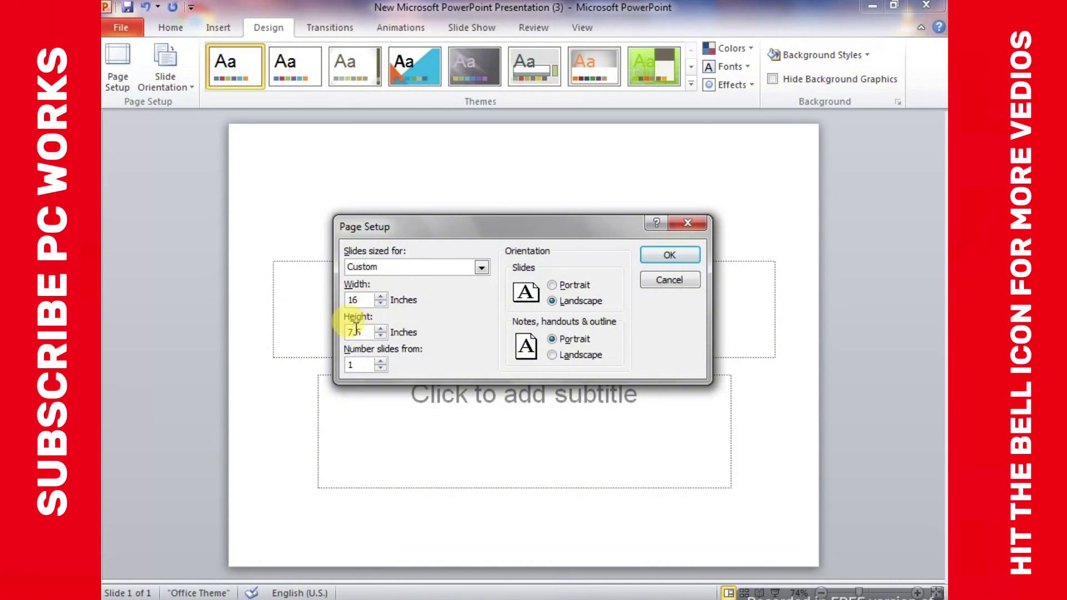
pyautogui.doubleClick(358, 332)
pyautogui.press('BackSpace')
pyautogui.write('9')
pyautogui.click(666, 255)
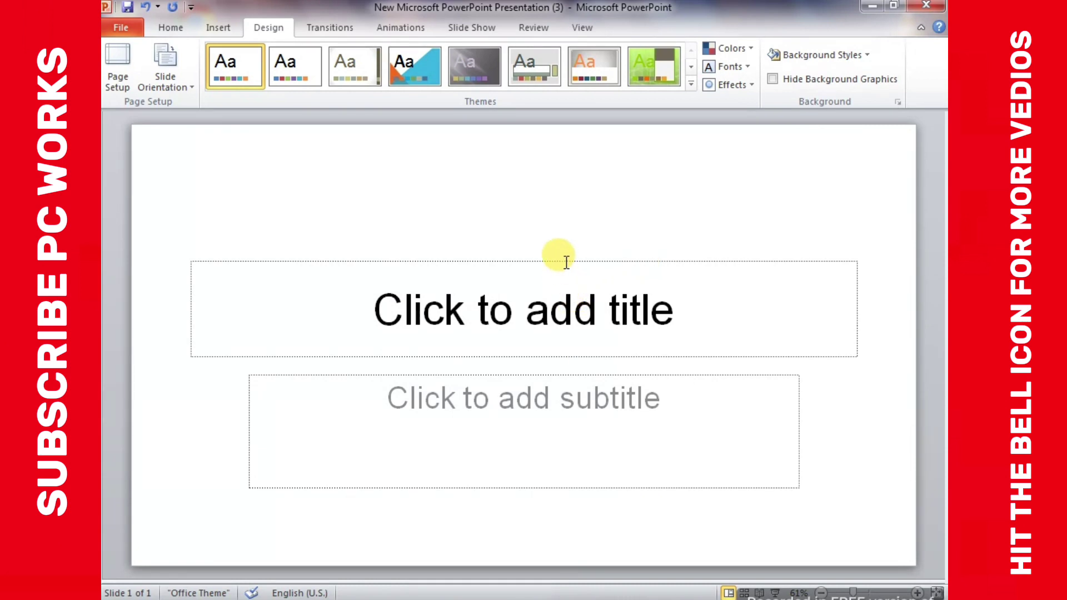
# - Delete the title and subtitle placeholders to leave a blank slide
pyautogui.click(563, 260)
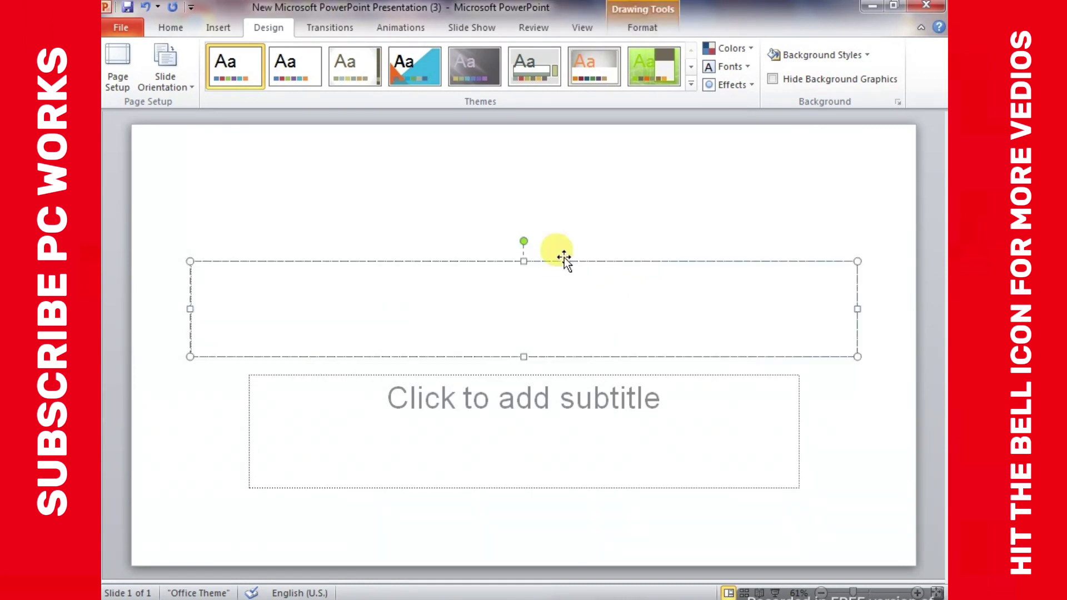
pyautogui.click(555, 260)
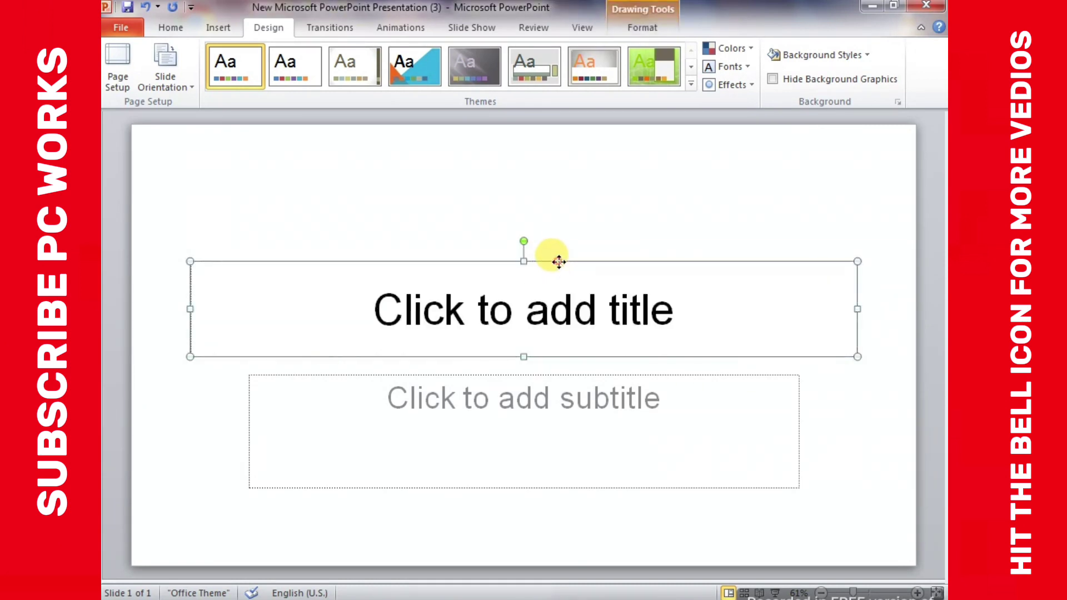
pyautogui.press('Delete')
pyautogui.click(535, 373)
pyautogui.press('Delete')
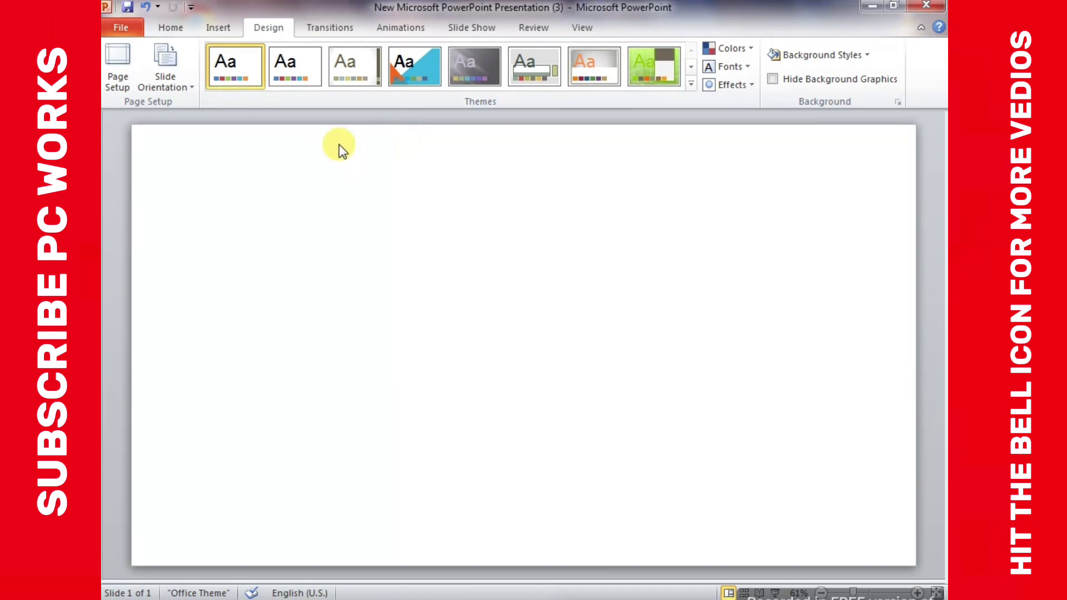
pyautogui.click(169, 28)
# - Draw a rectangle from the slide's top-left to bottom-right corner and align it
pyautogui.click(237, 26)
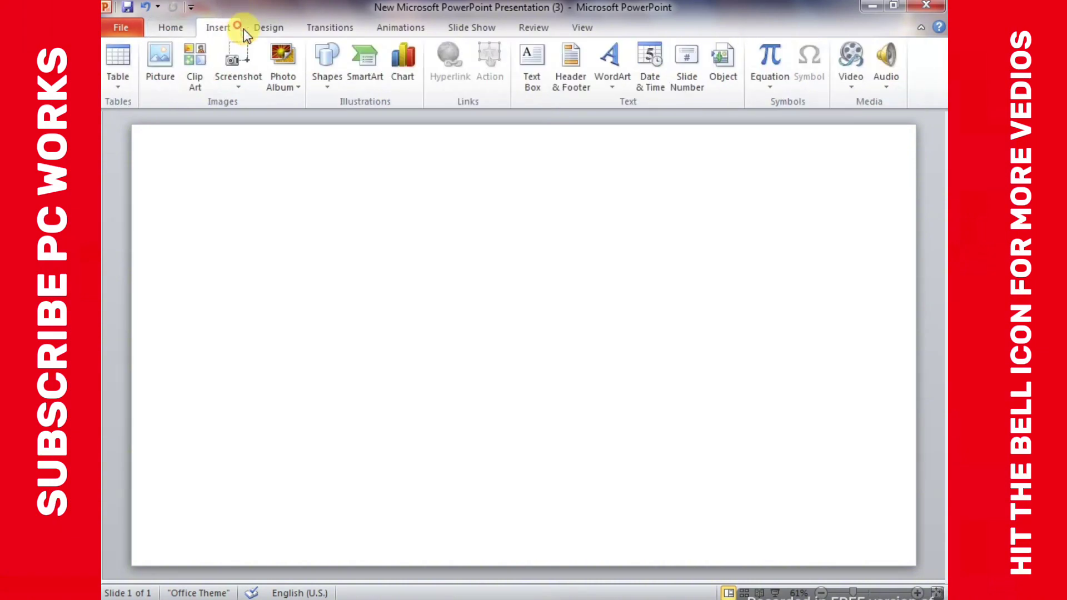
pyautogui.click(330, 77)
pyautogui.click(369, 120)
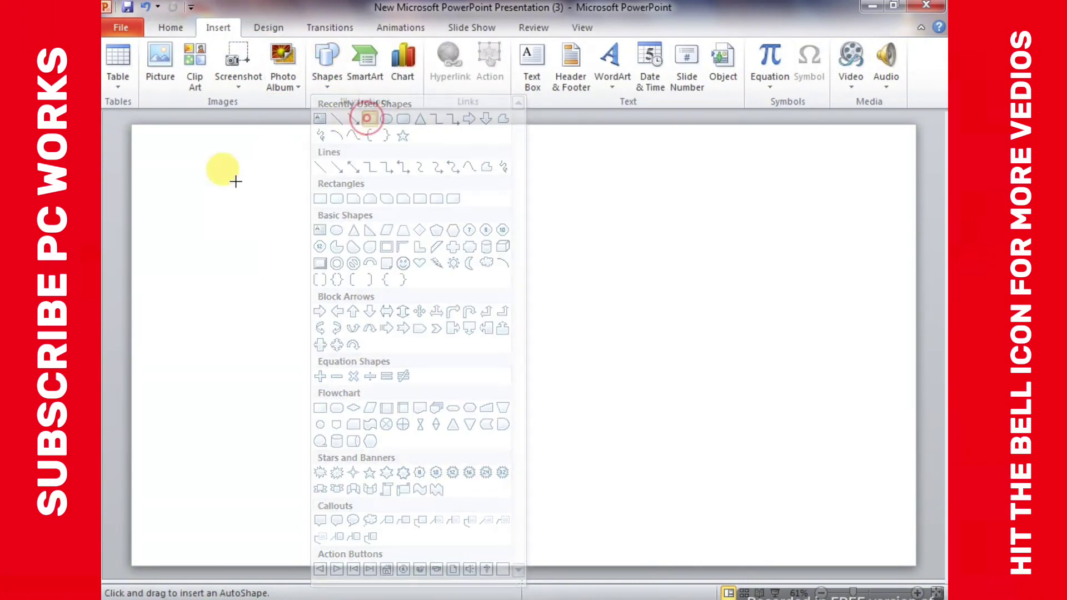
pyautogui.moveTo(136, 126)
pyautogui.mouseDown()
pyautogui.moveTo(183, 257)
pyautogui.moveTo(907, 572)
pyautogui.mouseUp()
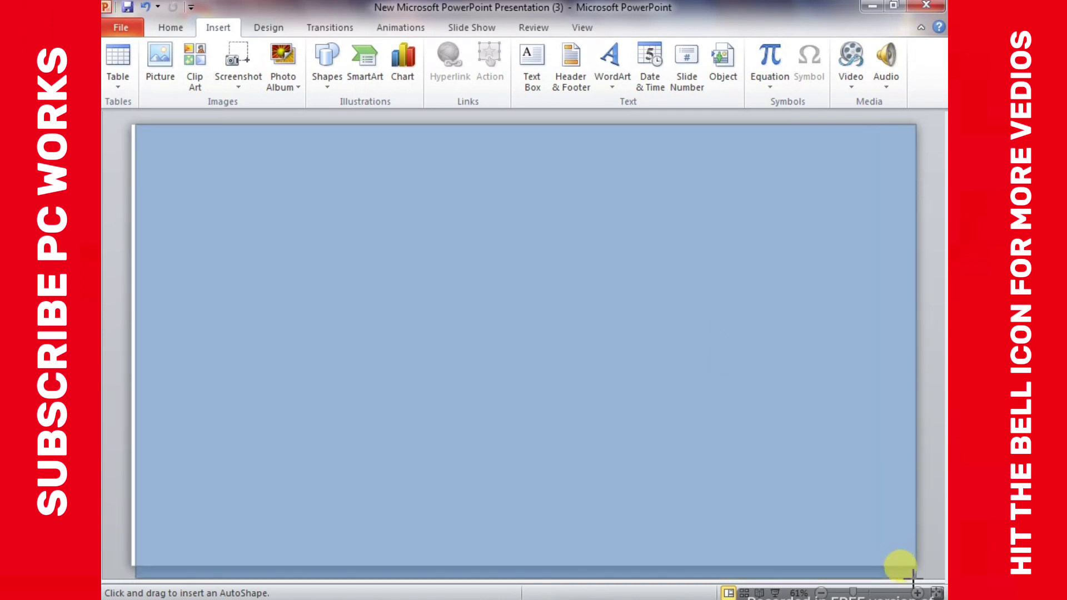
pyautogui.moveTo(907, 572); pyautogui.dragTo(911, 578)
pyautogui.moveTo(532, 462); pyautogui.dragTo(527, 462)
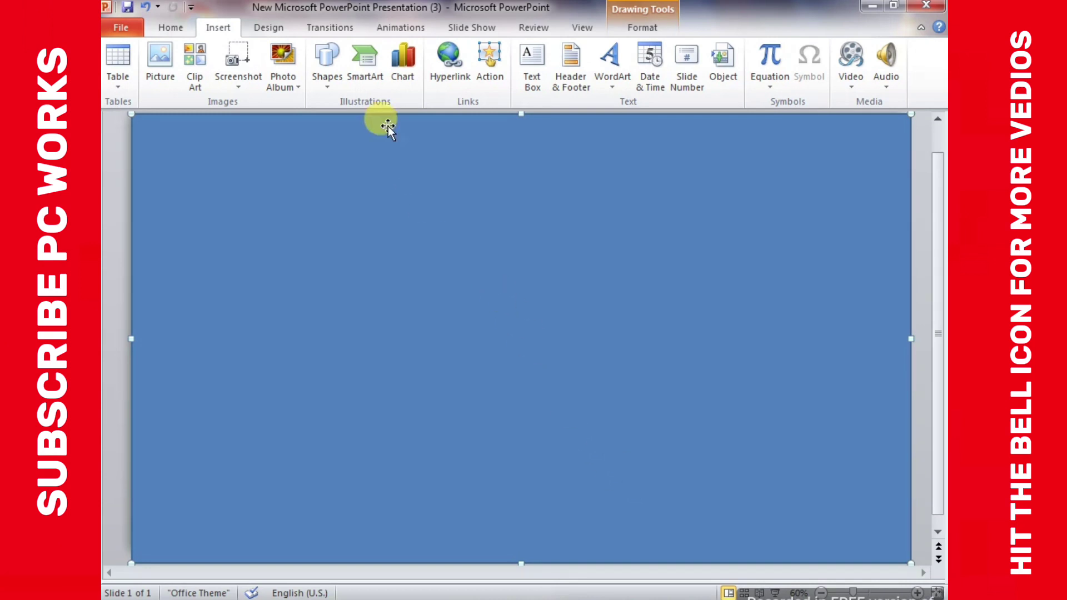
# - Change the full-slide rectangle's fill from blue to solid yellow
pyautogui.click(633, 29)
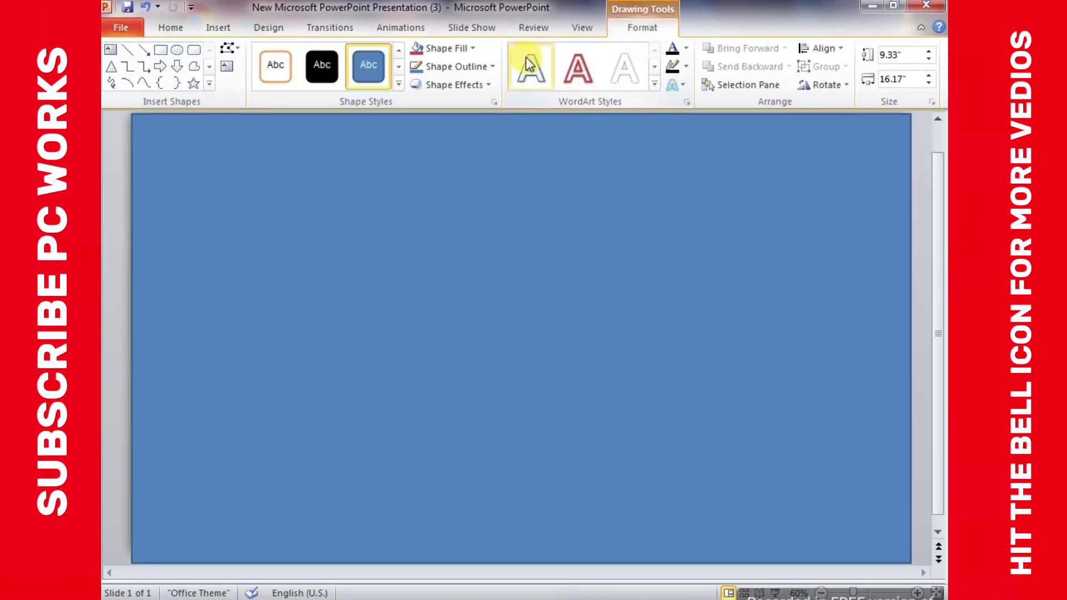
pyautogui.click(467, 48)
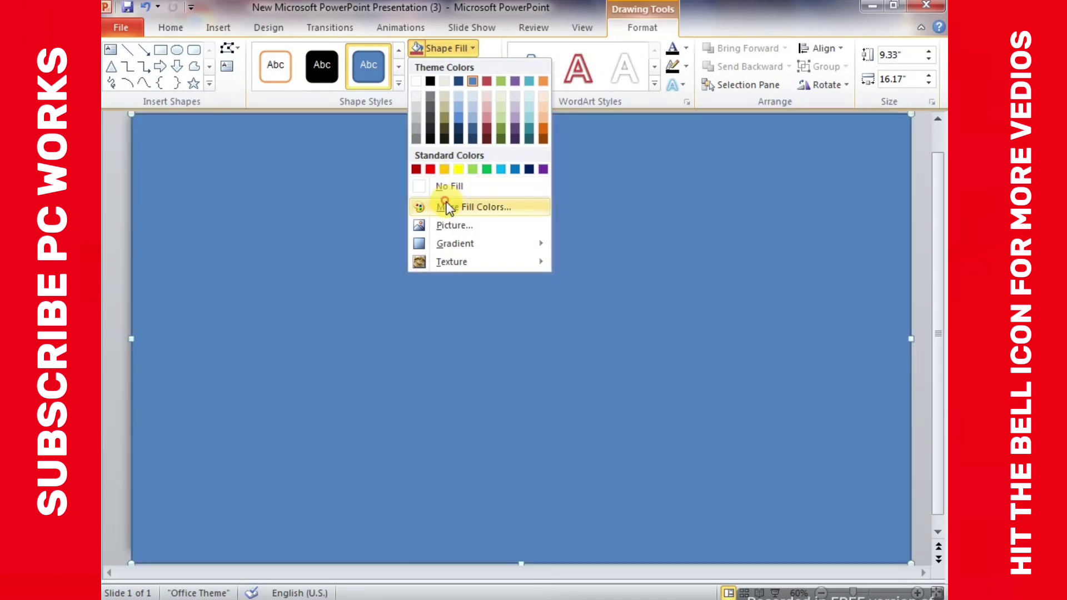
pyautogui.click(447, 207)
pyautogui.click(429, 239)
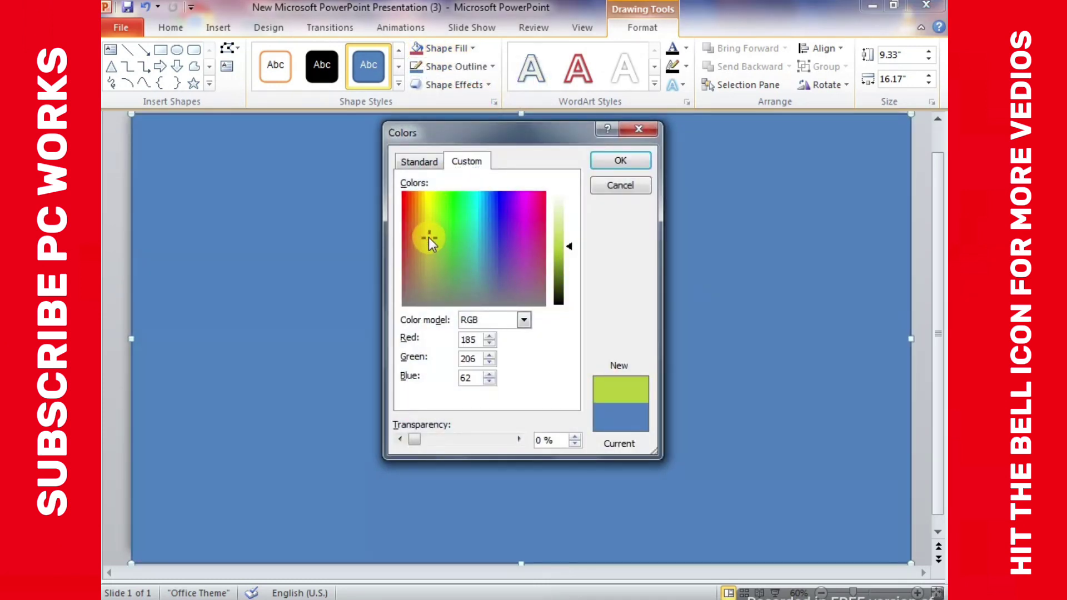
pyautogui.click(426, 212)
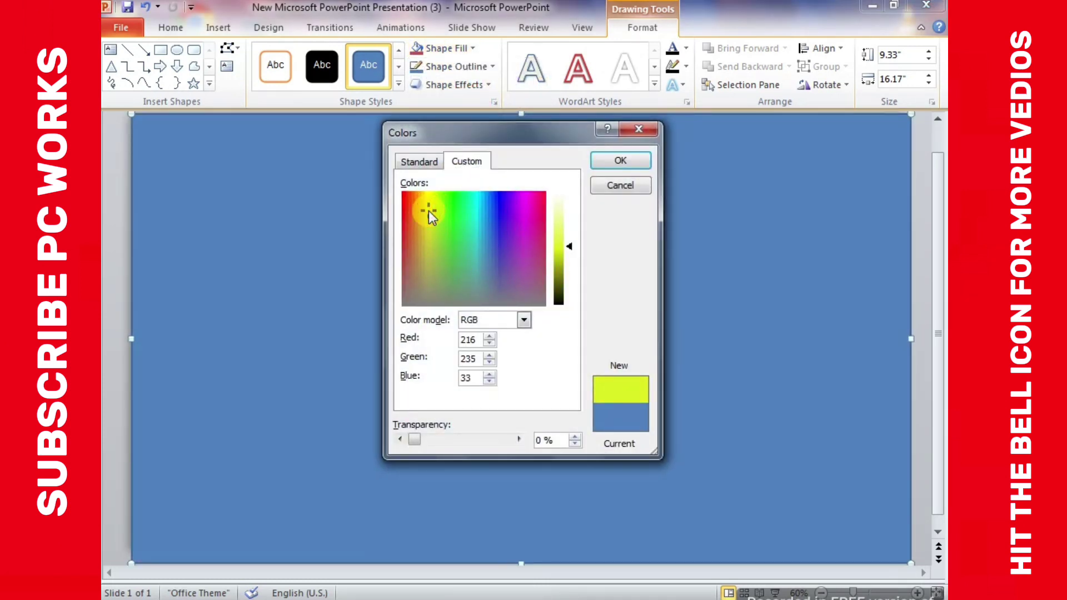
pyautogui.click(613, 184)
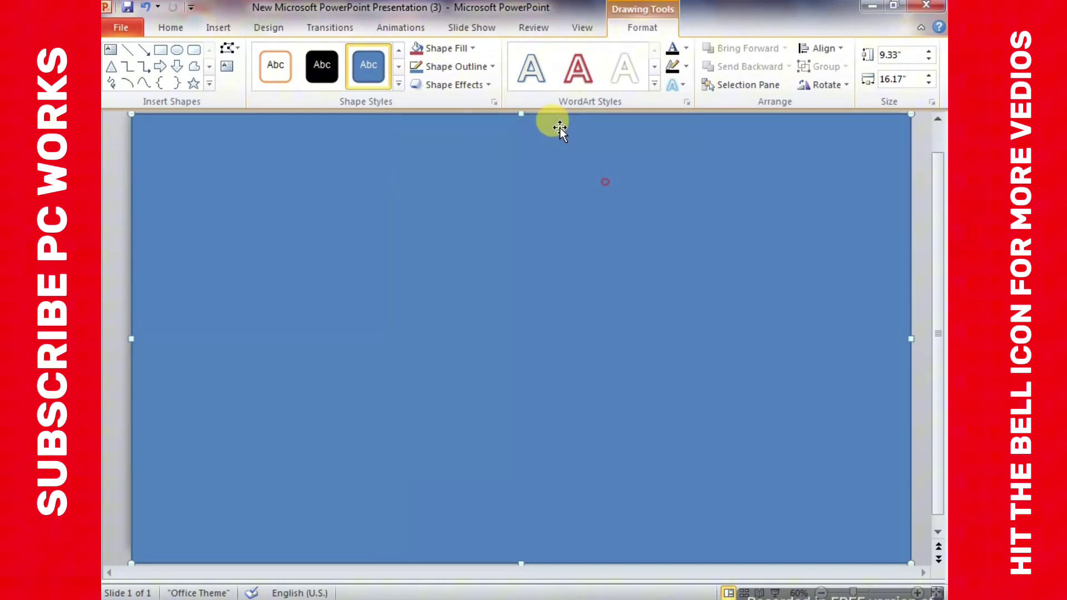
pyautogui.click(472, 46)
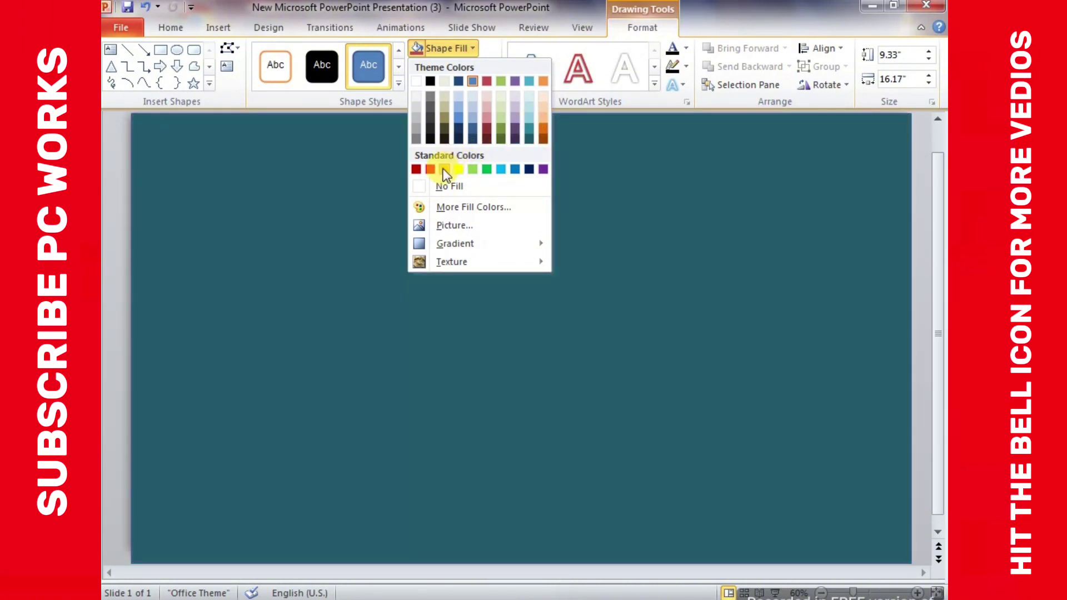
pyautogui.click(443, 170)
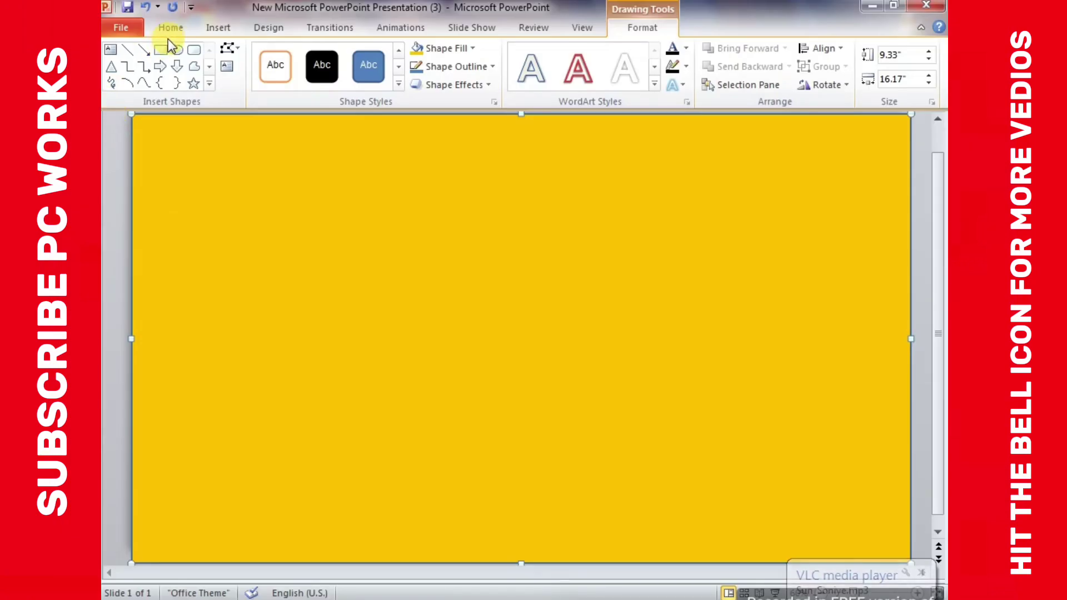
# - Draw a large 8.17-inch circle at the top-left, running past the slide's left edge
pyautogui.click(178, 50)
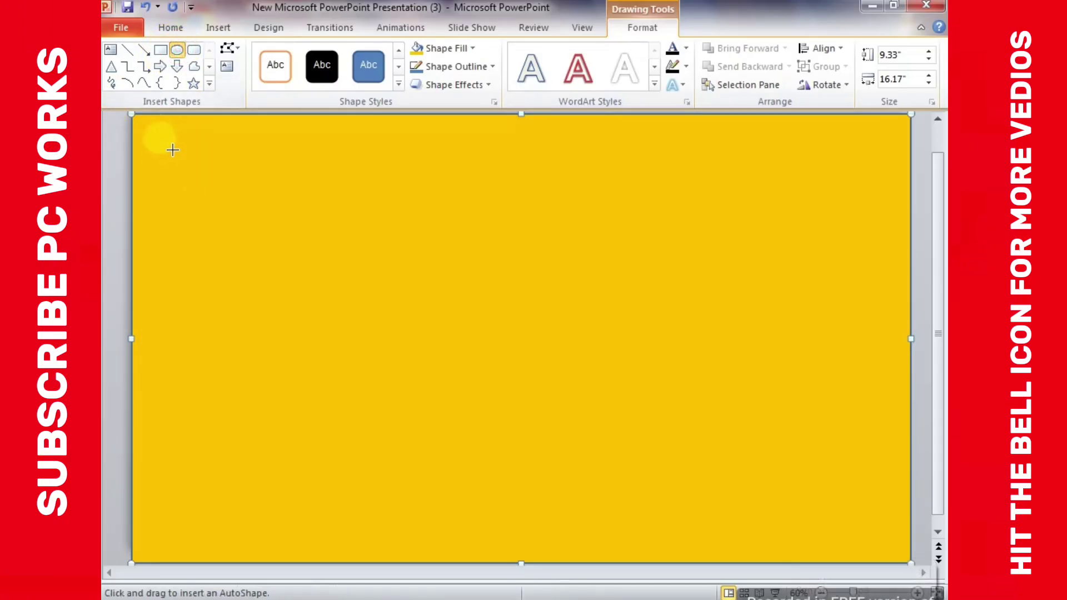
pyautogui.moveTo(159, 132)
pyautogui.mouseDown()
pyautogui.moveTo(428, 507)
pyautogui.moveTo(485, 545)
pyautogui.moveTo(512, 538)
pyautogui.moveTo(522, 498)
pyautogui.moveTo(519, 514)
pyautogui.moveTo(553, 528)
pyautogui.mouseUp()
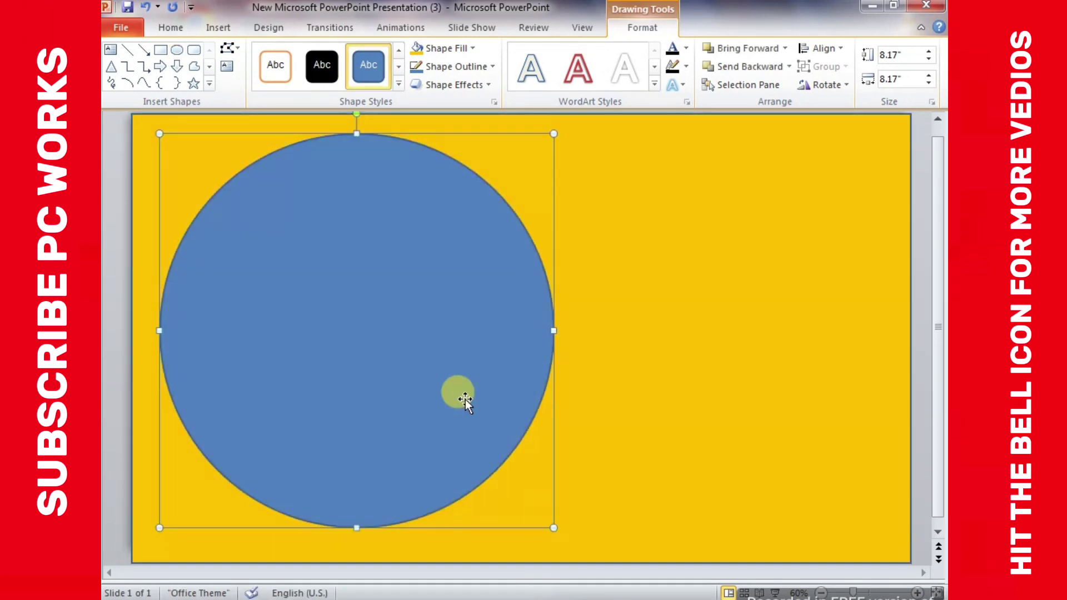
pyautogui.moveTo(466, 400); pyautogui.dragTo(300, 319)
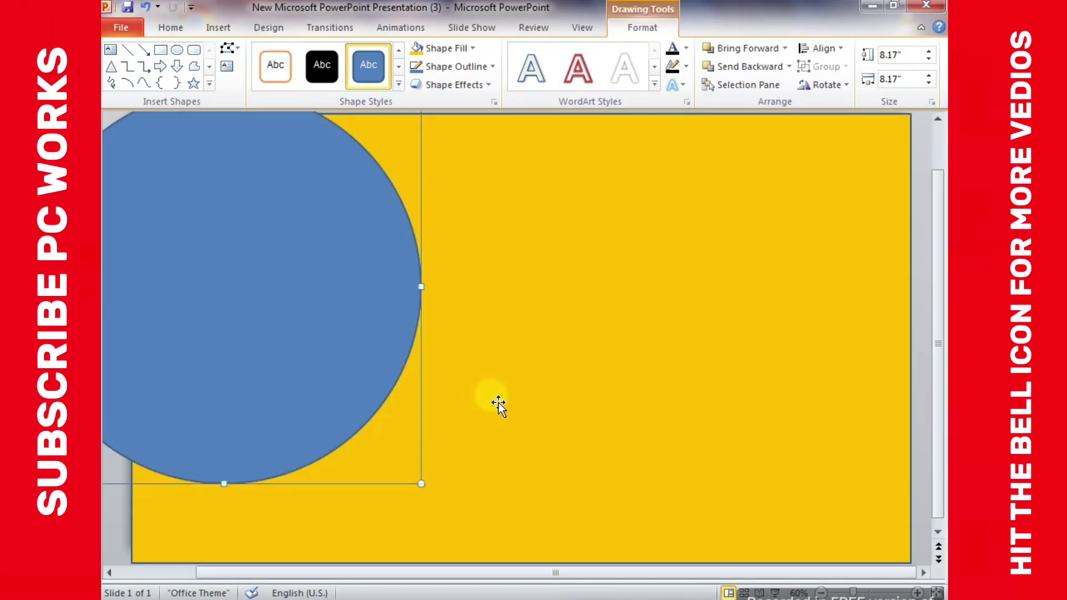
pyautogui.click(499, 403)
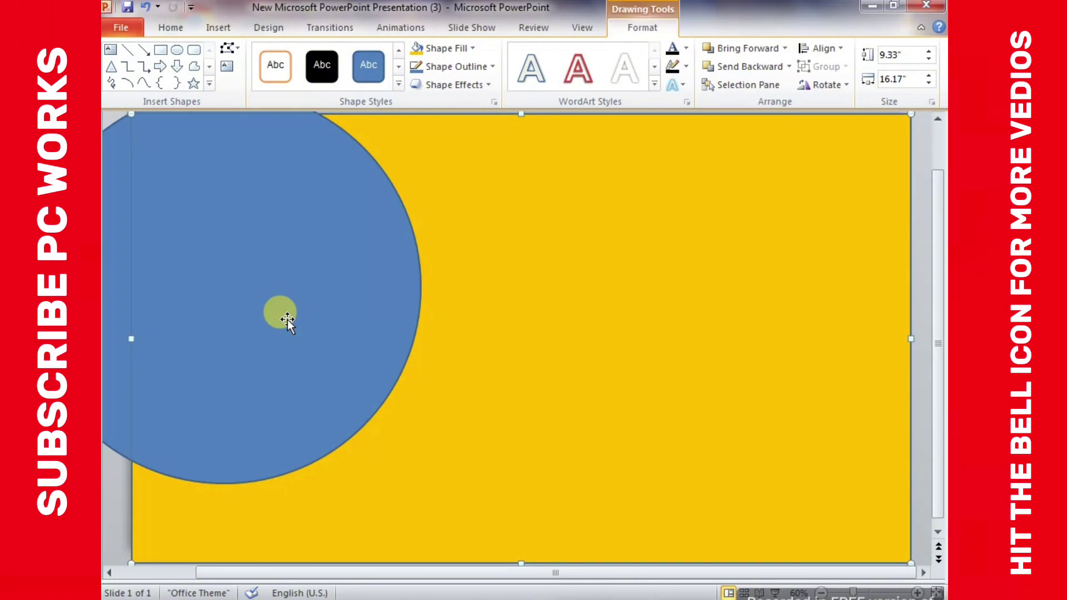
pyautogui.click(287, 320)
pyautogui.hotkey('ctrl', 'z')
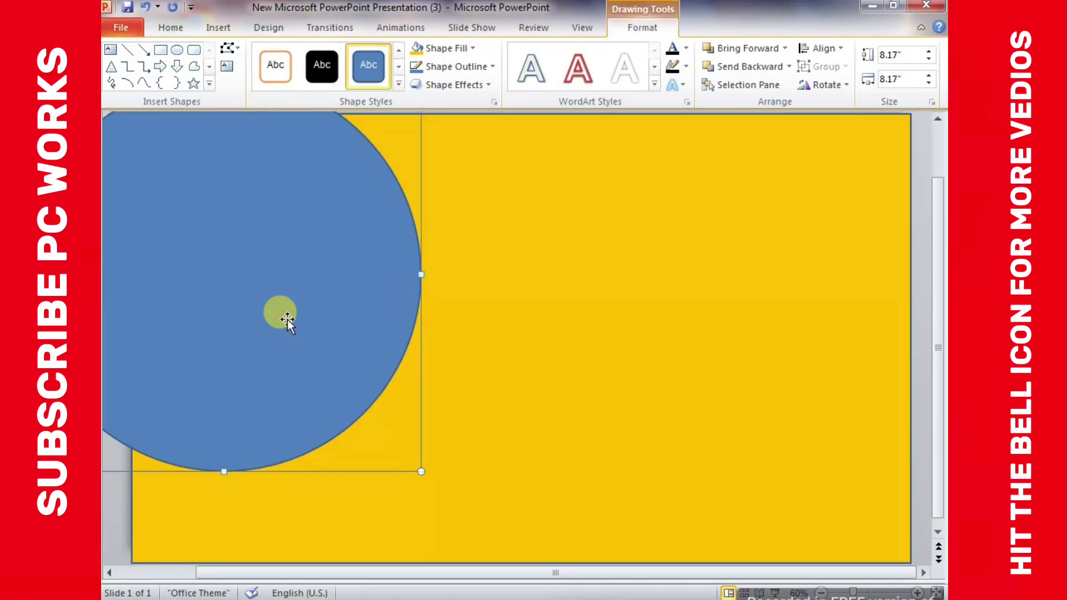
pyautogui.hotkey('ctrl', 'z')
pyautogui.hotkey('ctrl', 'z')
pyautogui.hotkey('ctrl', 'z')
pyautogui.press('Down')
pyautogui.press('Down')
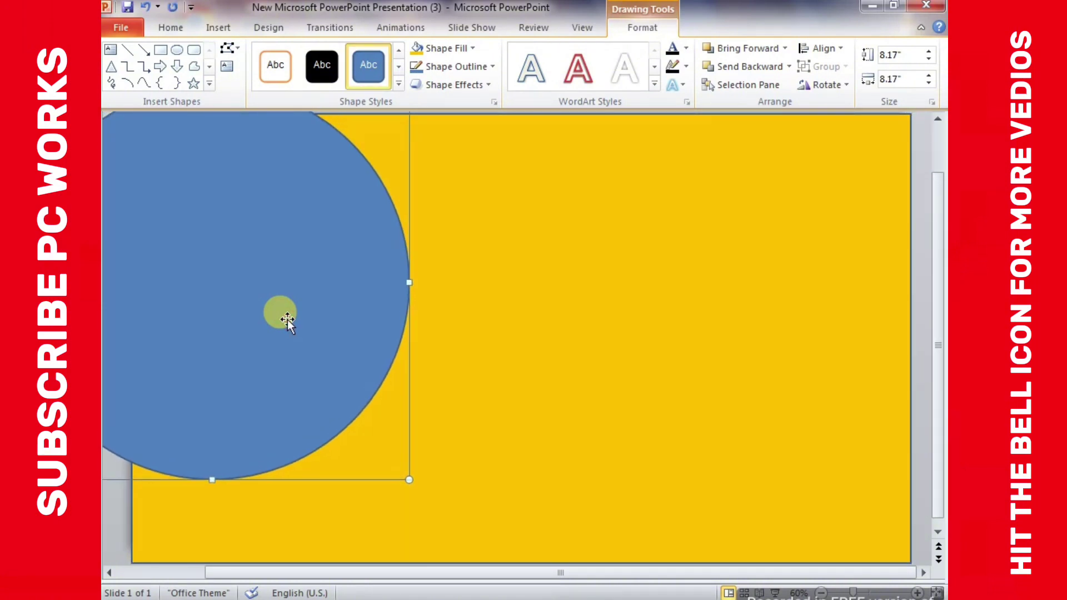
pyautogui.press('Down')
pyautogui.press('Down')
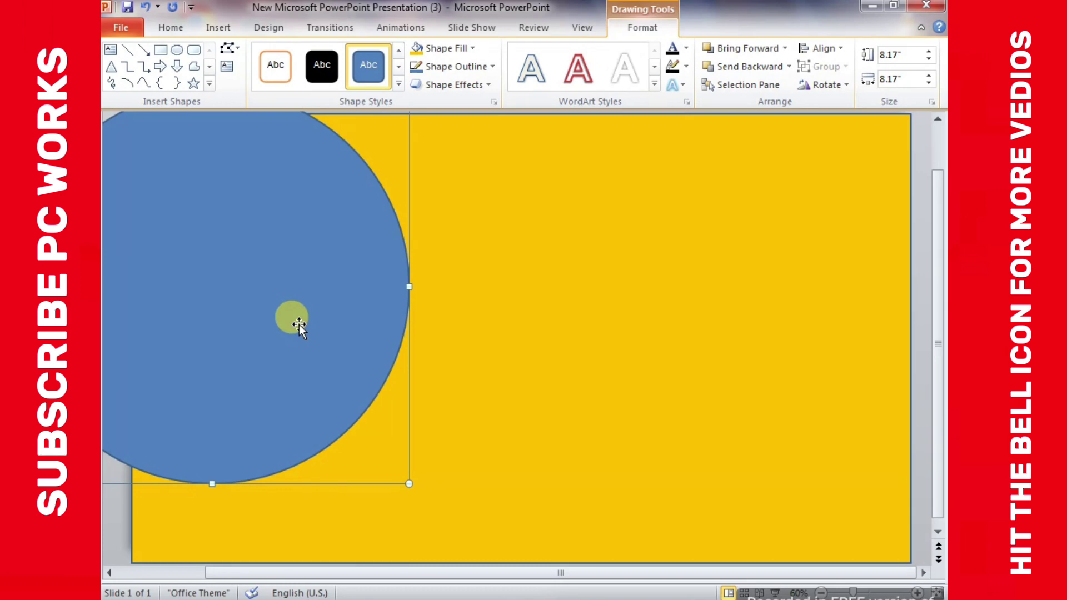
# - Use a picture fill for the circle and browse to E:\IMAGES\Snapseed
pyautogui.click(460, 48)
pyautogui.click(425, 226)
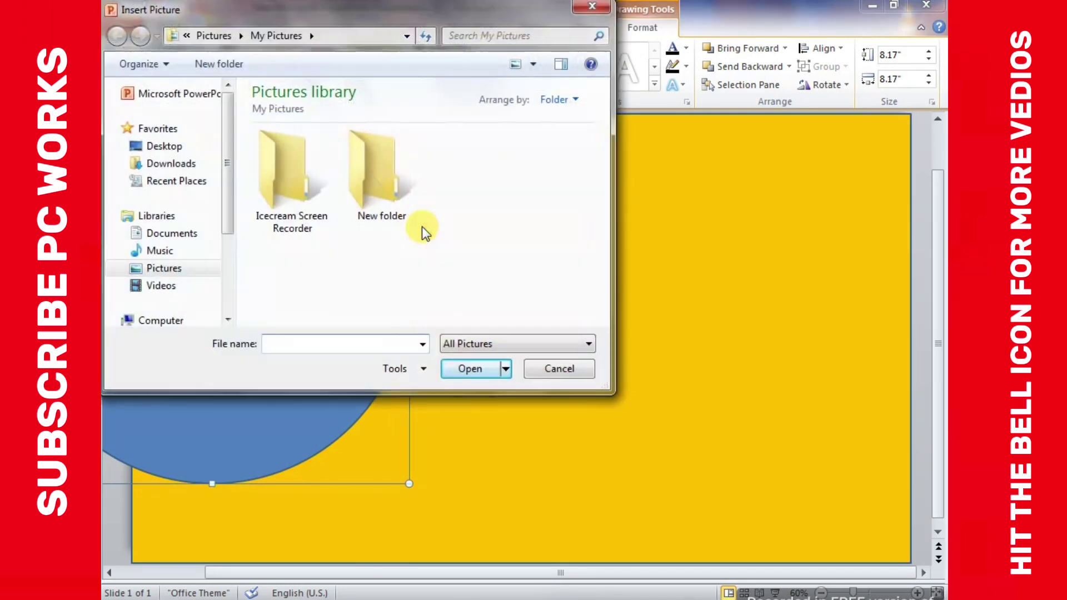
pyautogui.scroll(-2, 220, 239)
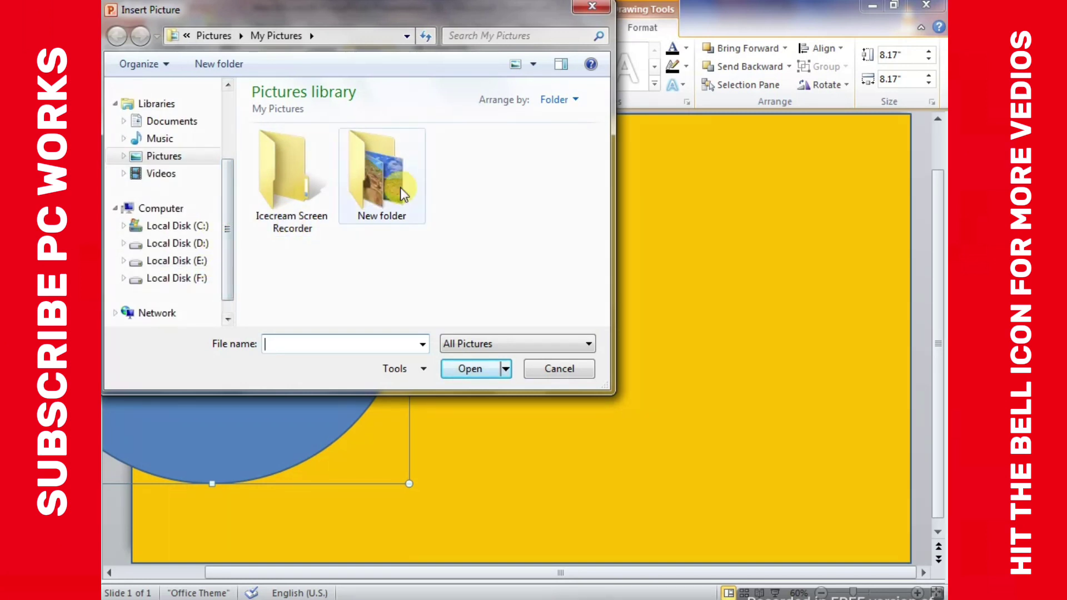
pyautogui.click(183, 262)
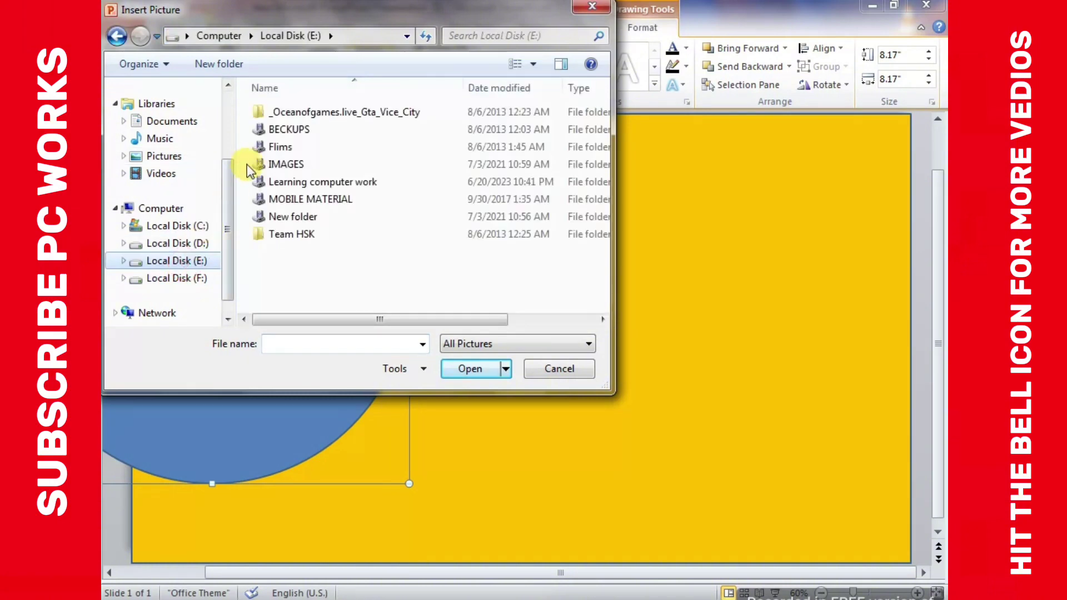
pyautogui.rightClick(283, 164)
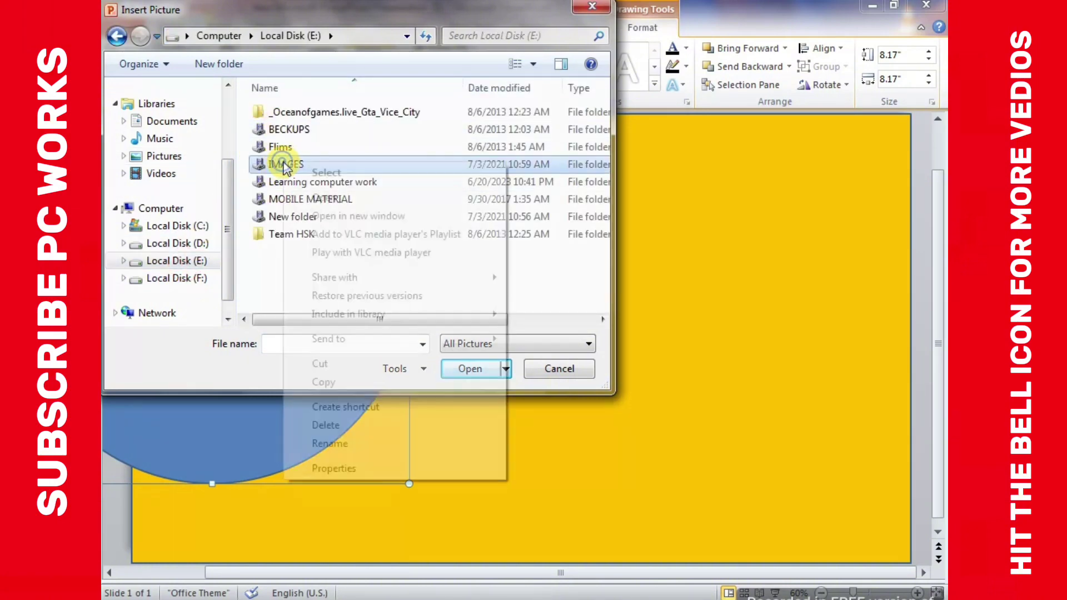
pyautogui.click(319, 198)
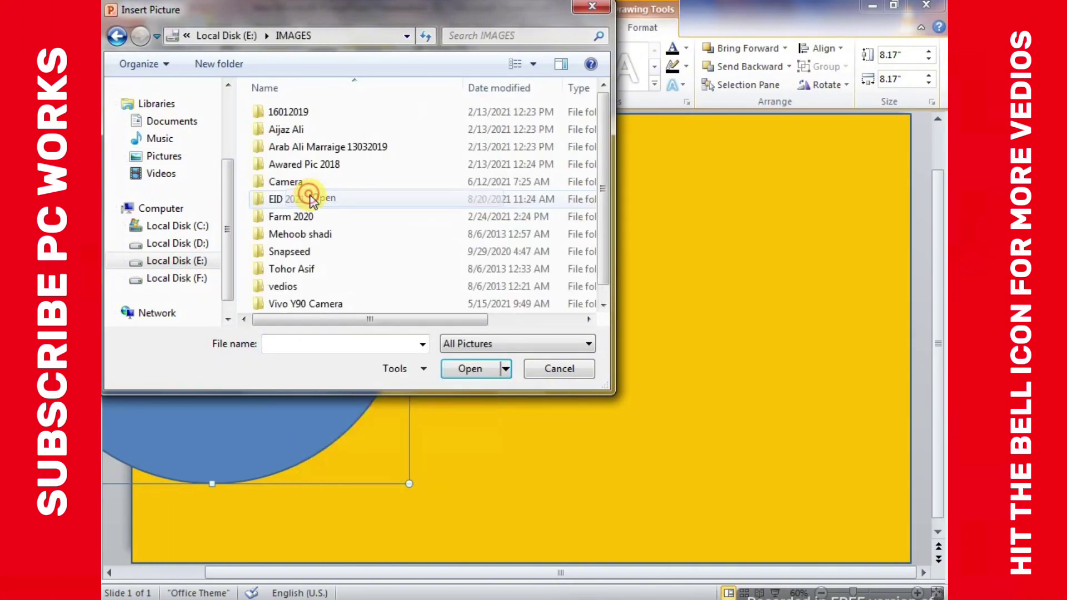
pyautogui.scroll(-1, 278, 269)
pyautogui.rightClick(286, 233)
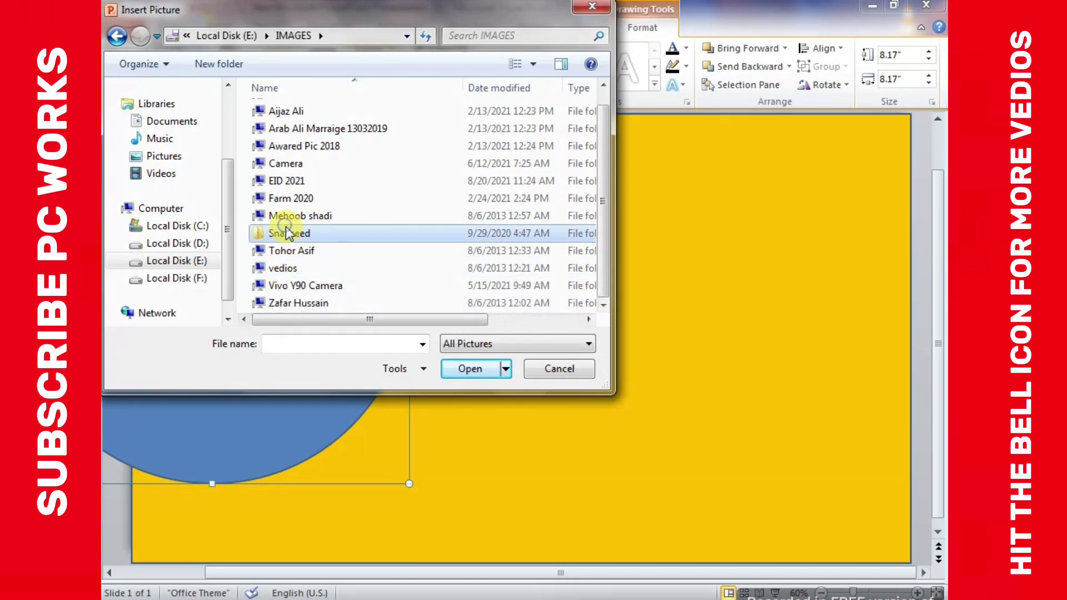
pyautogui.click(325, 262)
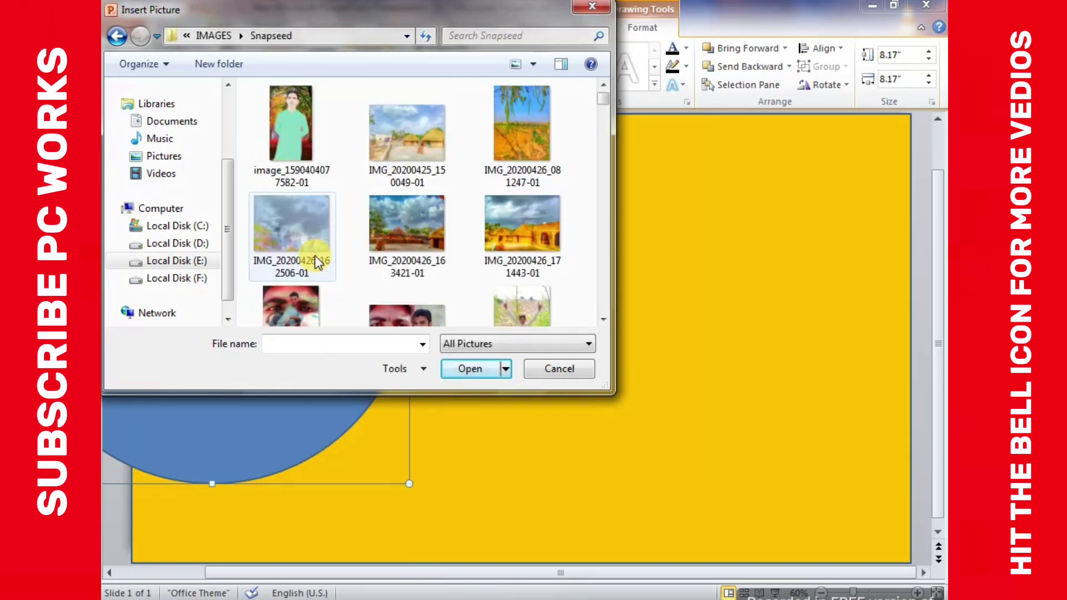
# - Fill the circle with photo IMG_20200905_094949-01 and widen it to 8.58 inches
pyautogui.click(299, 272)
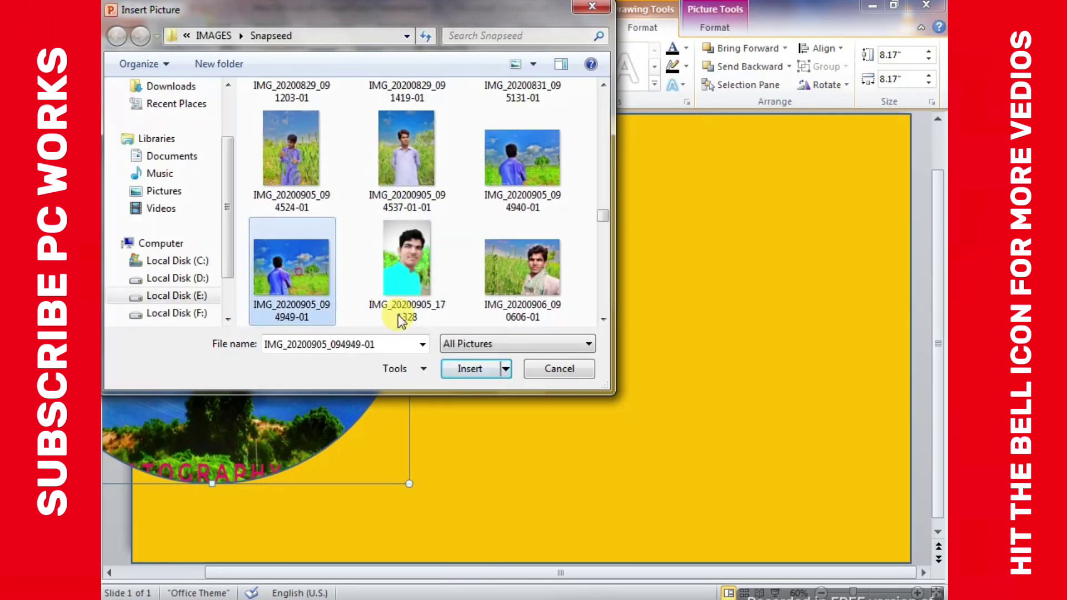
pyautogui.click(460, 367)
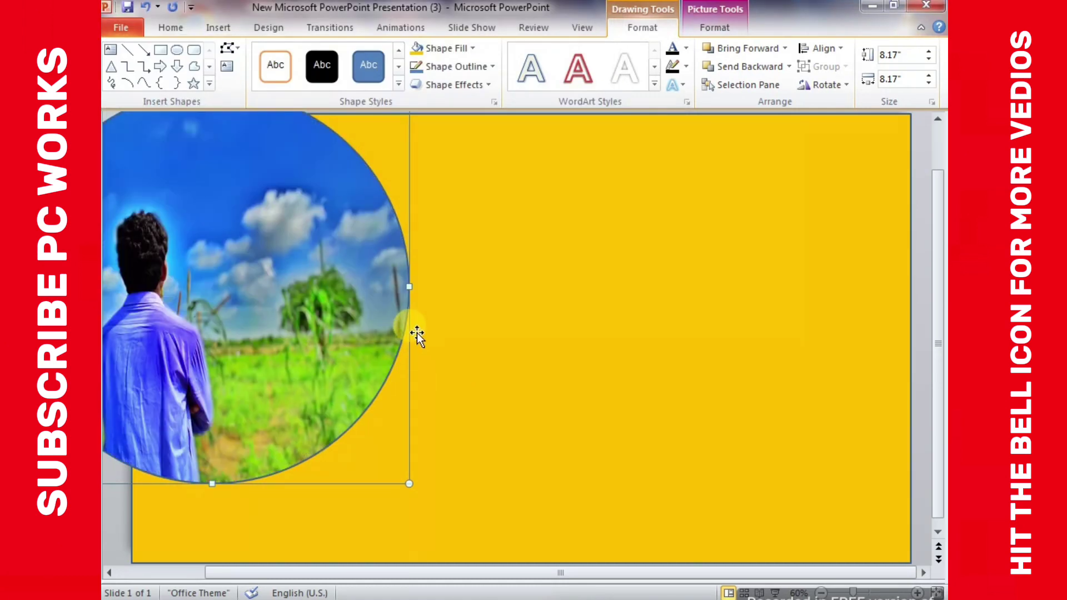
pyautogui.moveTo(409, 286); pyautogui.dragTo(429, 286)
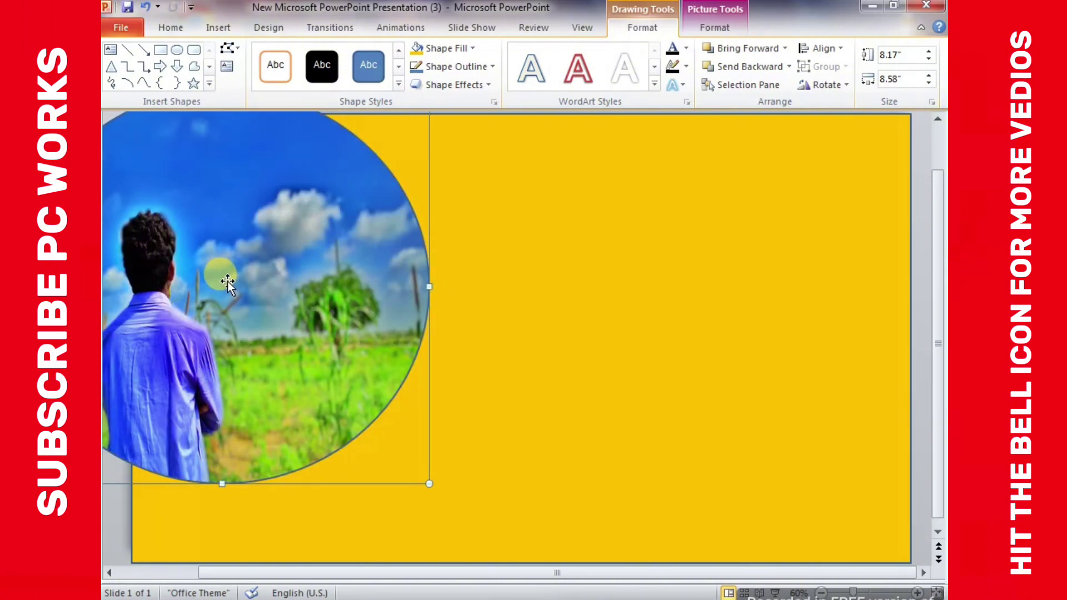
pyautogui.hotkey('ctrl', 'z')
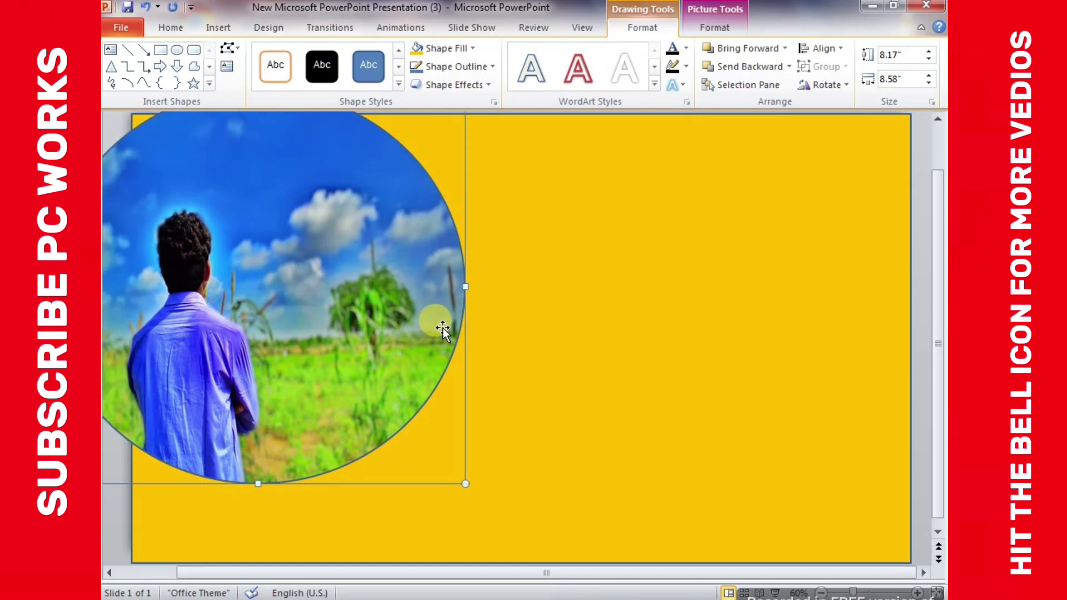
pyautogui.click(571, 393)
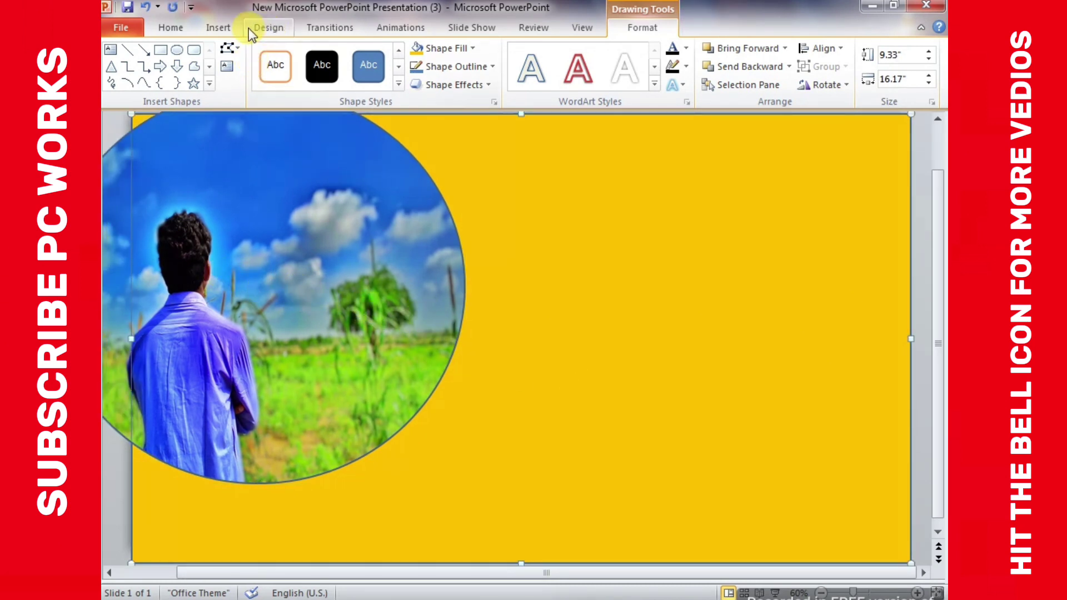
# - Draw a small circle beside the photo circle, filled bright red with no outline
pyautogui.click(177, 49)
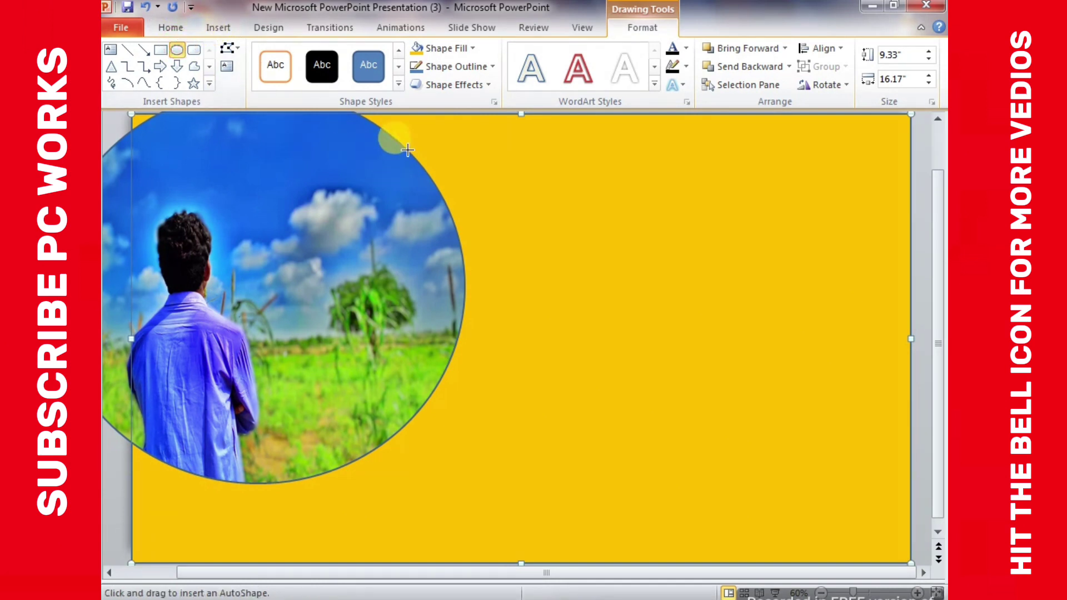
pyautogui.moveTo(447, 135); pyautogui.dragTo(529, 218)
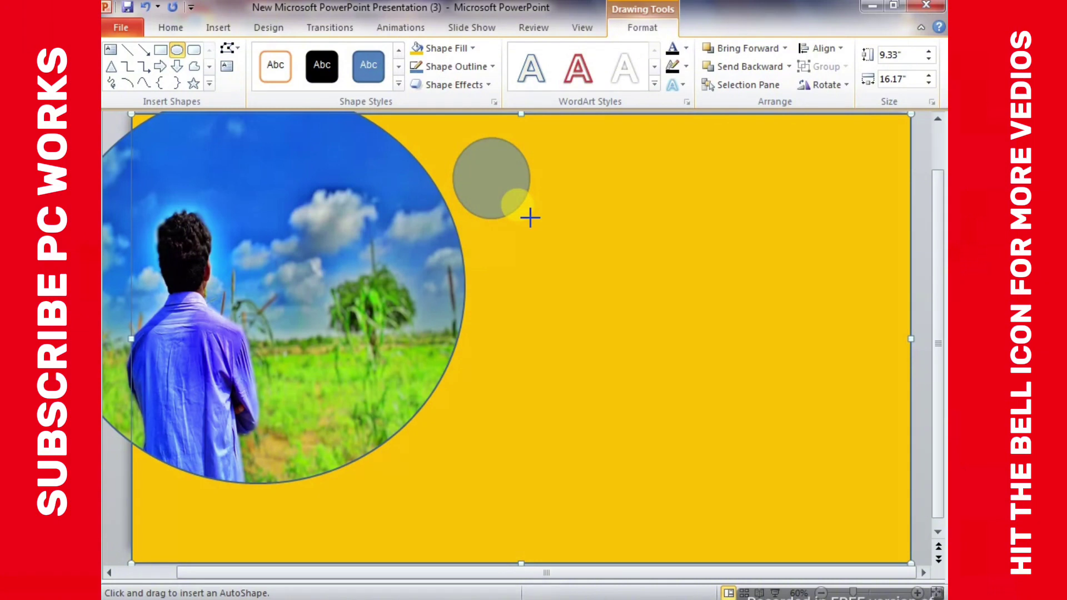
pyautogui.click(429, 48)
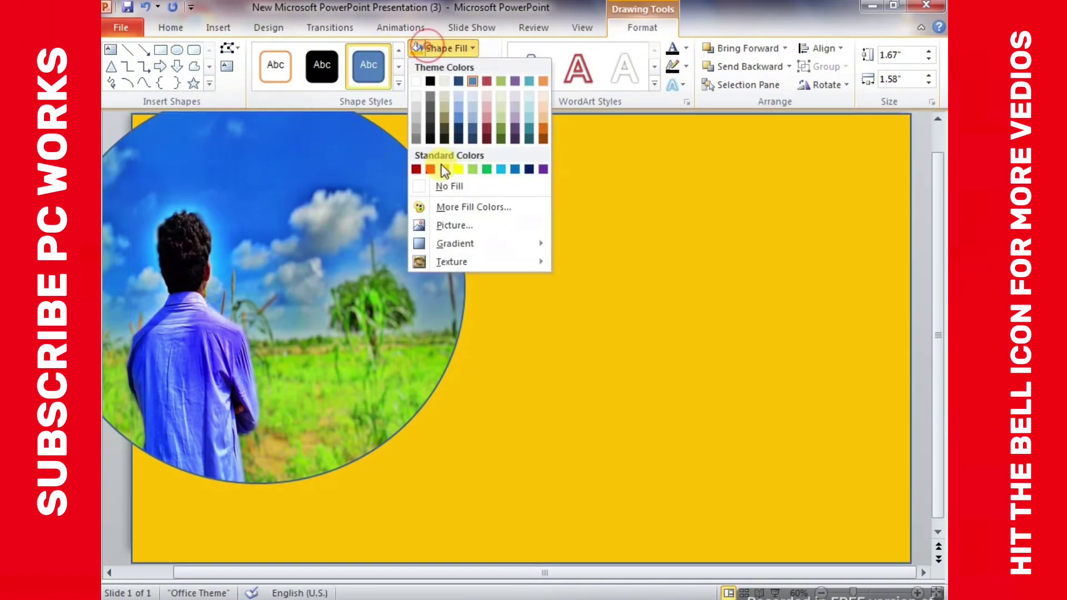
pyautogui.click(430, 169)
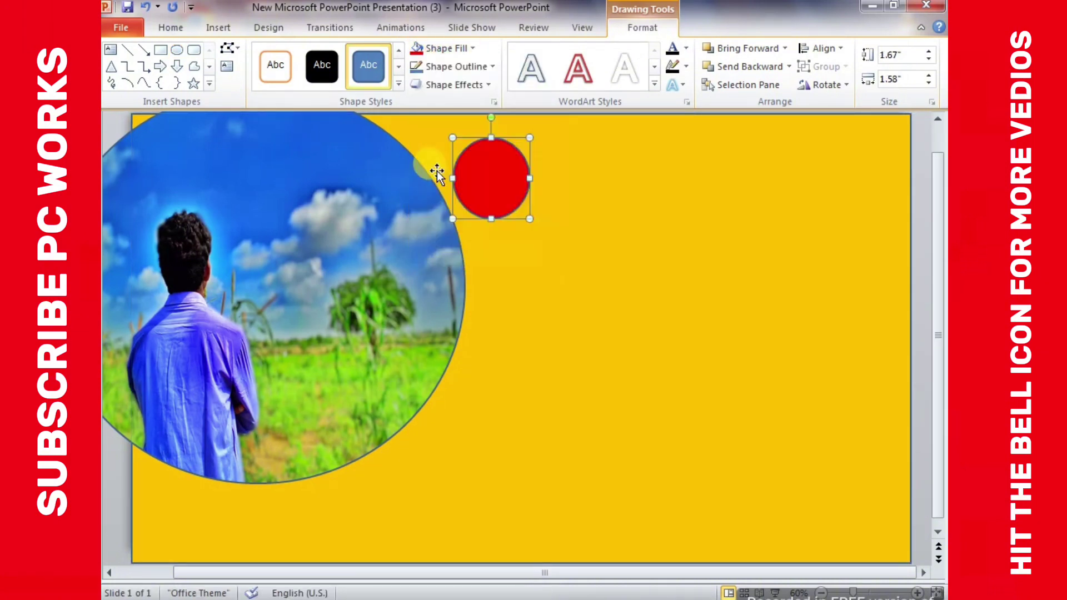
pyautogui.click(435, 68)
pyautogui.click(482, 209)
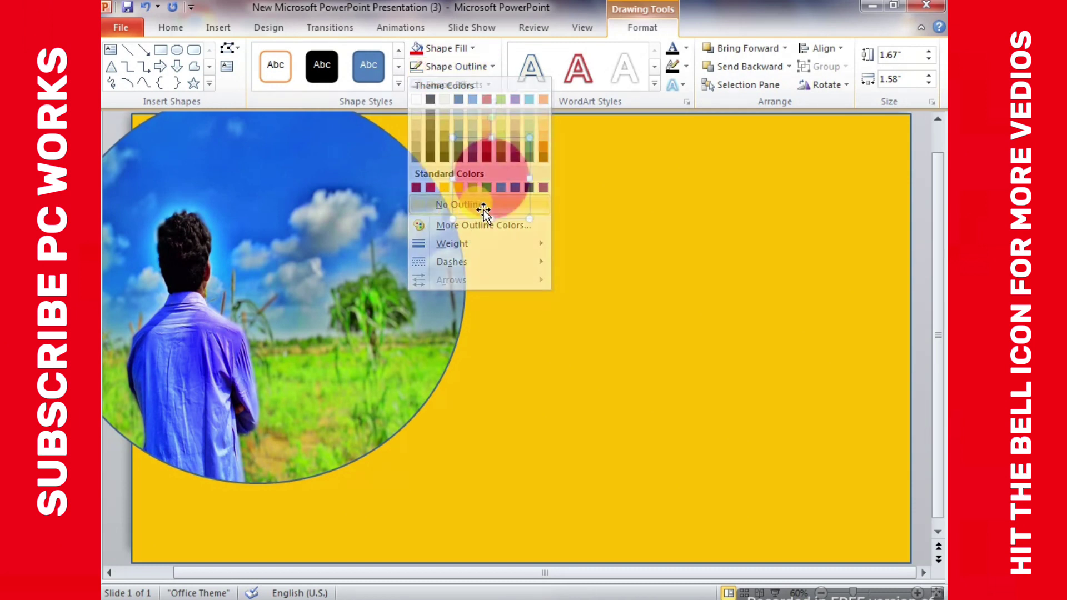
# - Position the red circle at the slide's top edge
pyautogui.click(458, 178)
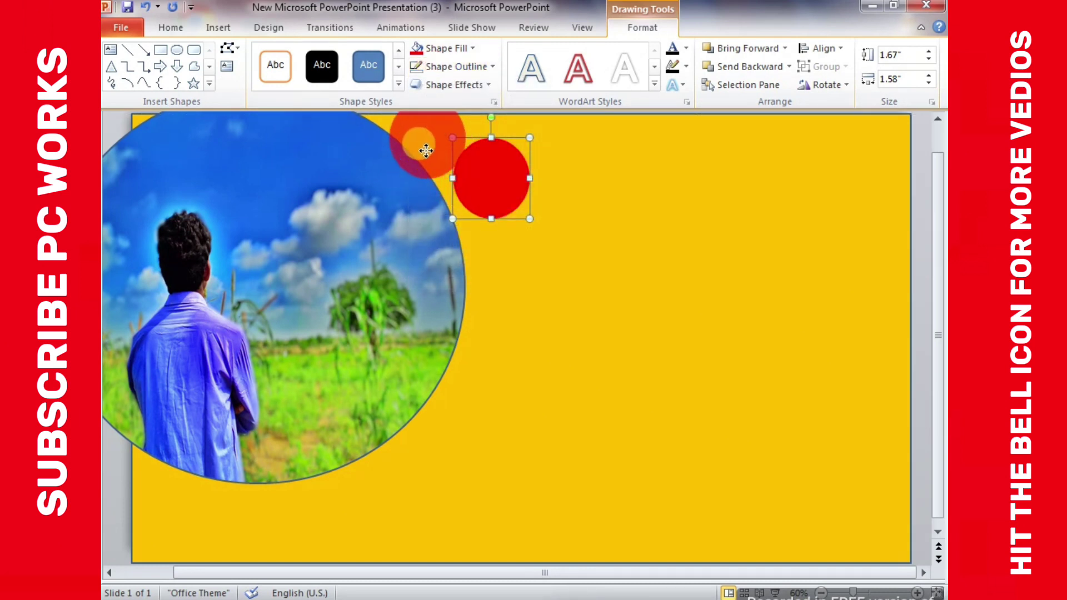
pyautogui.moveTo(425, 149); pyautogui.dragTo(394, 139)
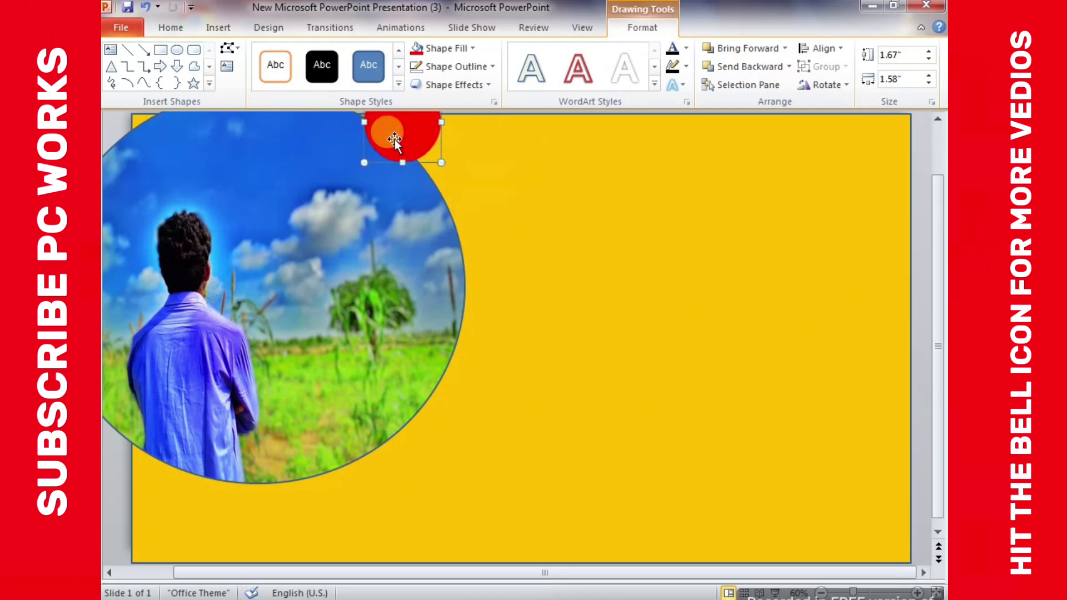
pyautogui.click(317, 301)
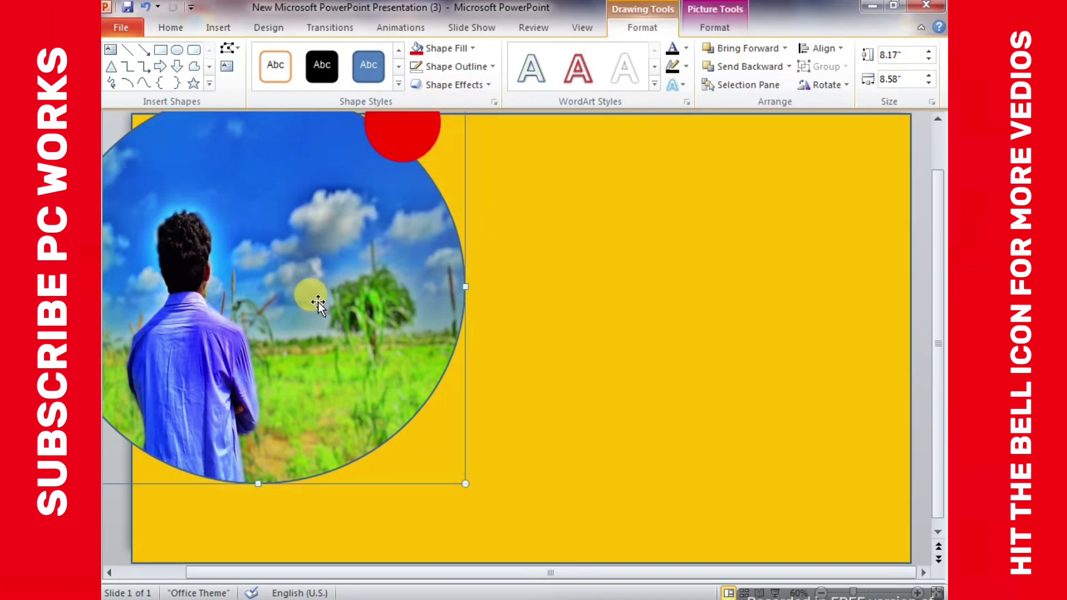
pyautogui.hotkey('ctrl', 'z')
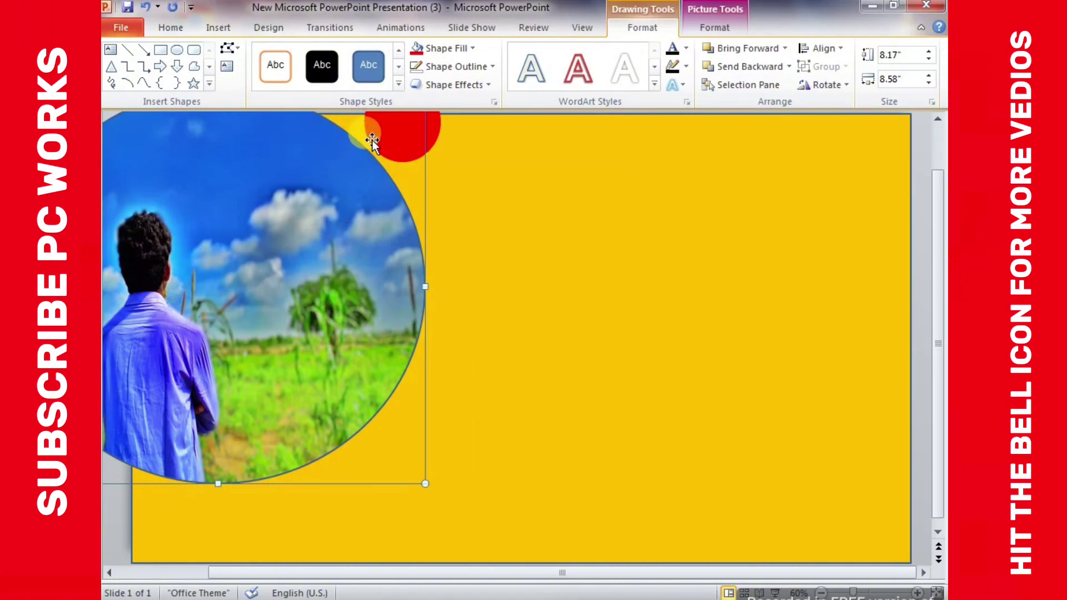
pyautogui.click(381, 134)
pyautogui.press('Left')
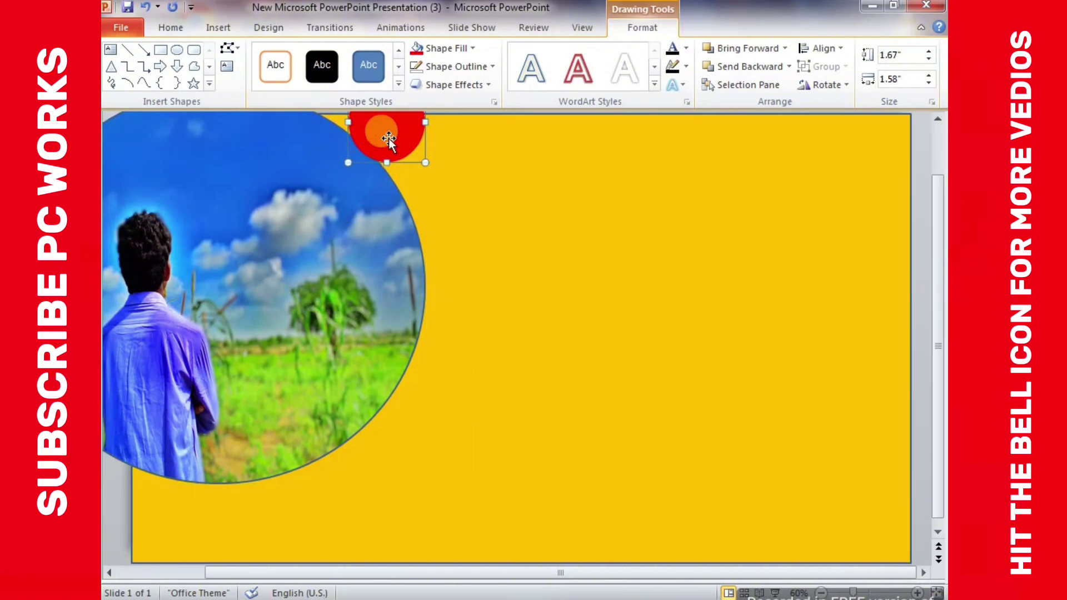
pyautogui.press('Left')
pyautogui.press('Left')
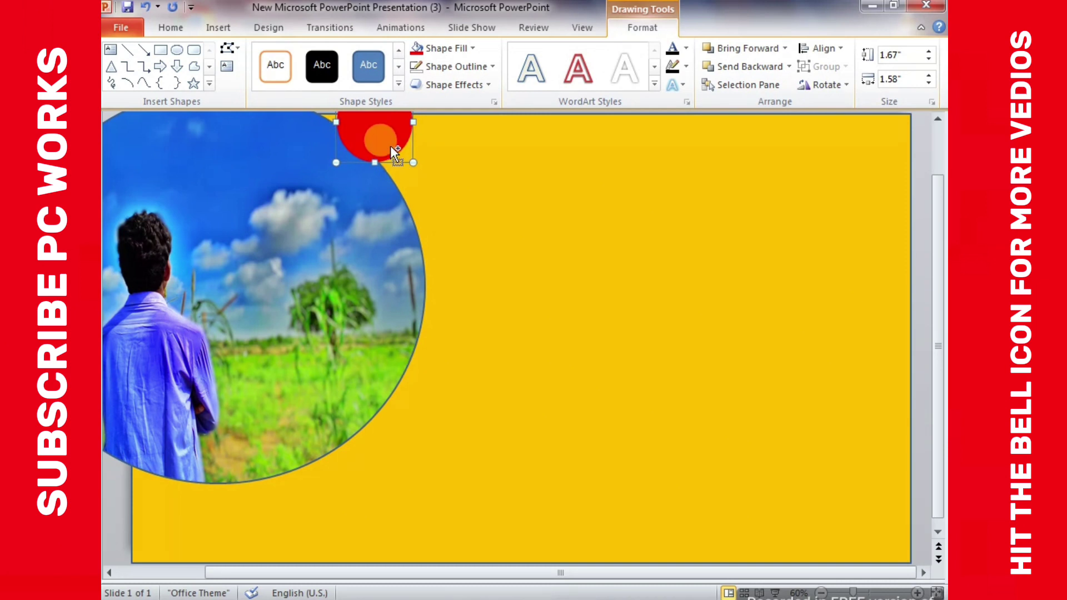
# - Duplicate the red circle to the bottom-left, overlapping the photo circle's lower edge
pyautogui.moveTo(390, 151); pyautogui.dragTo(229, 545)
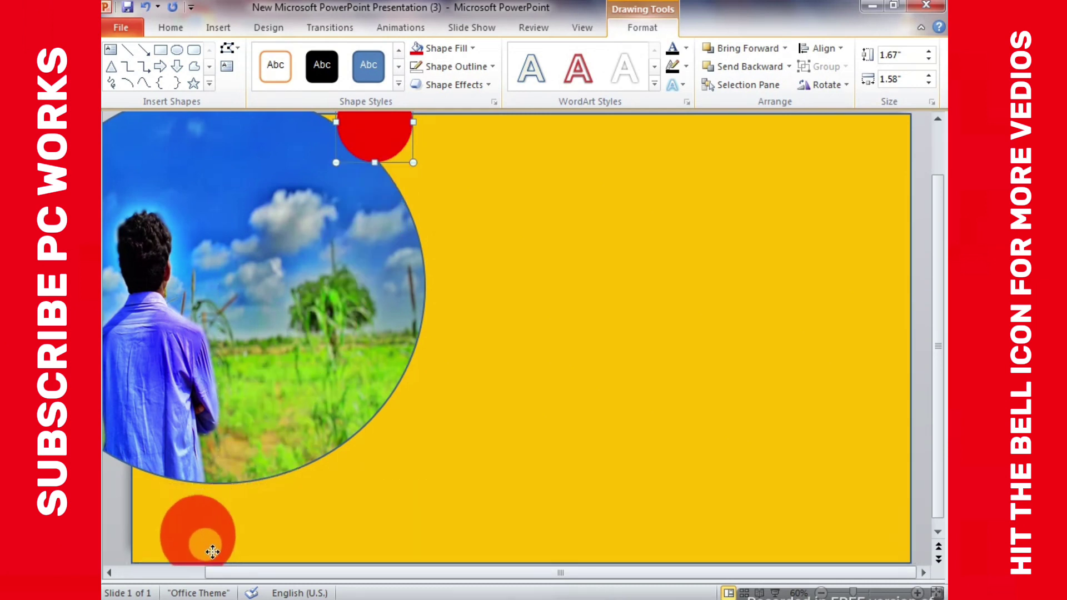
pyautogui.moveTo(229, 544); pyautogui.dragTo(178, 519)
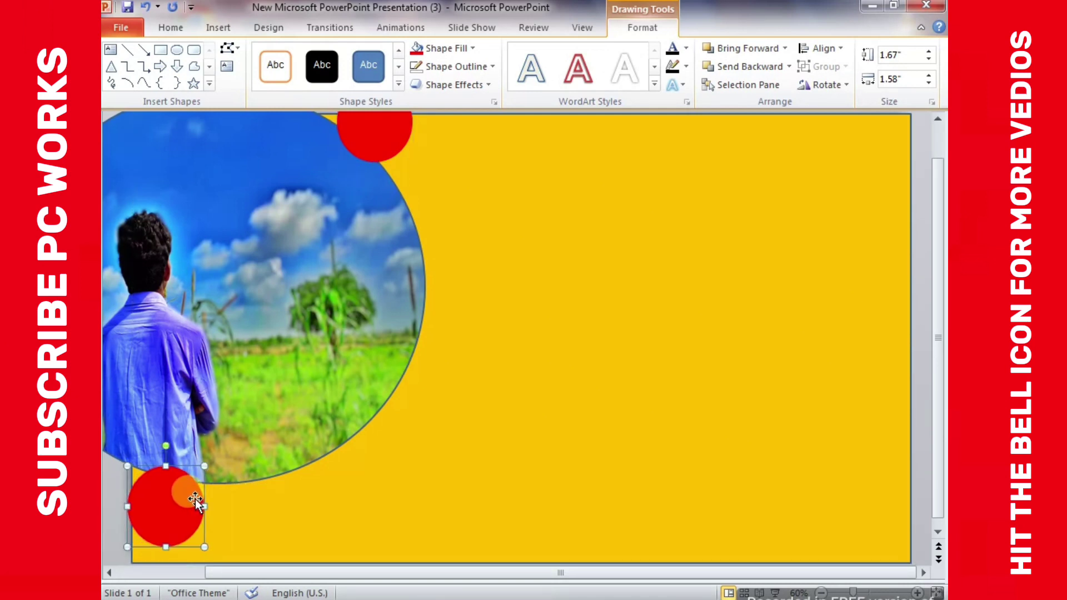
pyautogui.moveTo(195, 504); pyautogui.dragTo(190, 493)
pyautogui.press('Up')
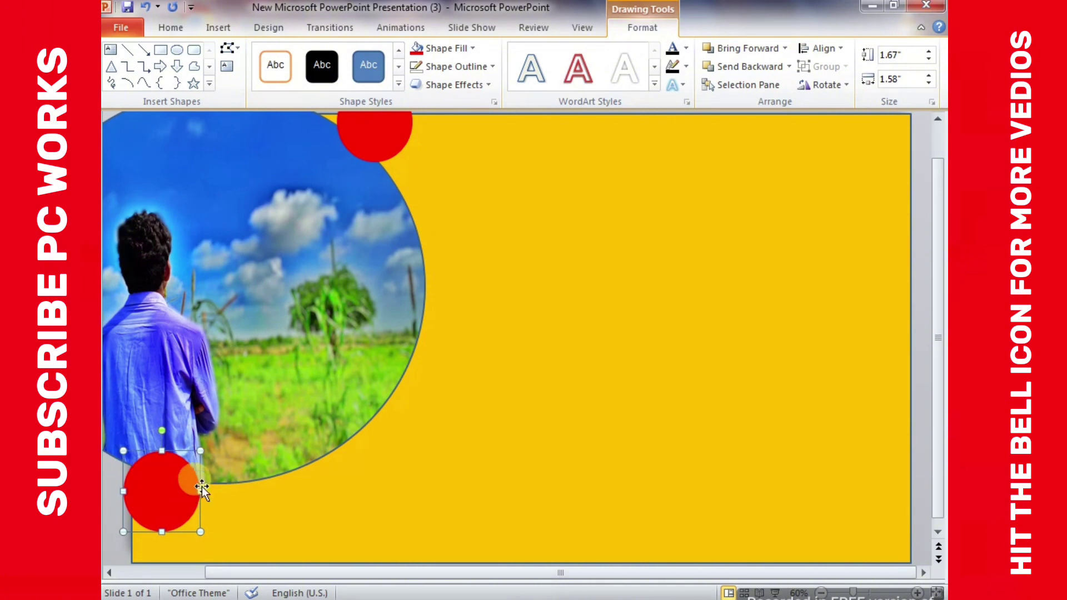
pyautogui.press('Left')
pyautogui.press('Left')
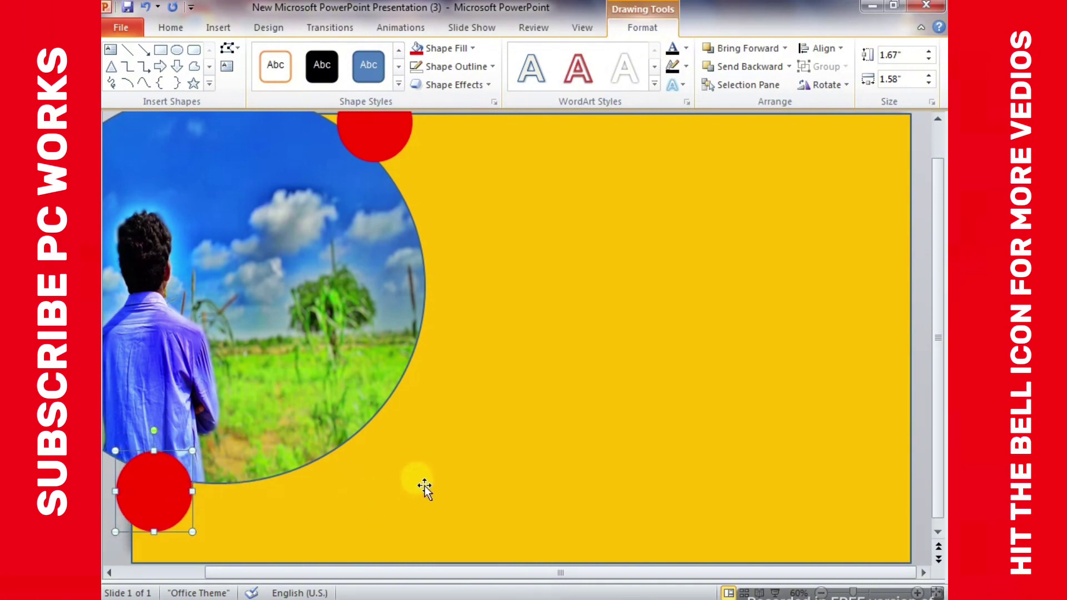
pyautogui.click(418, 437)
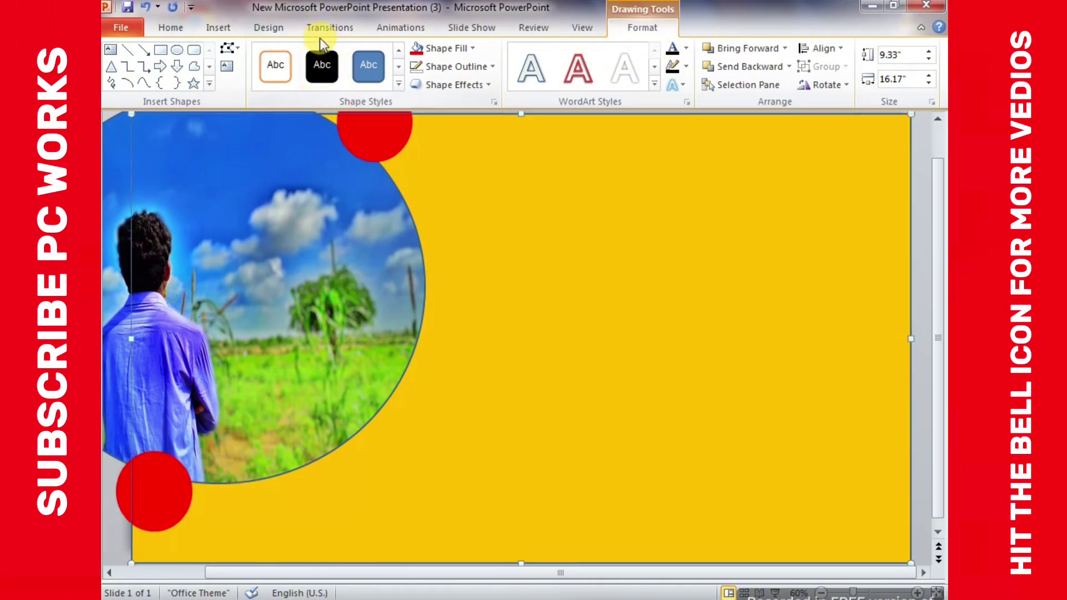
# - Draw a red 5.83 × 0.67-inch bar near the slide's top-right
pyautogui.click(161, 50)
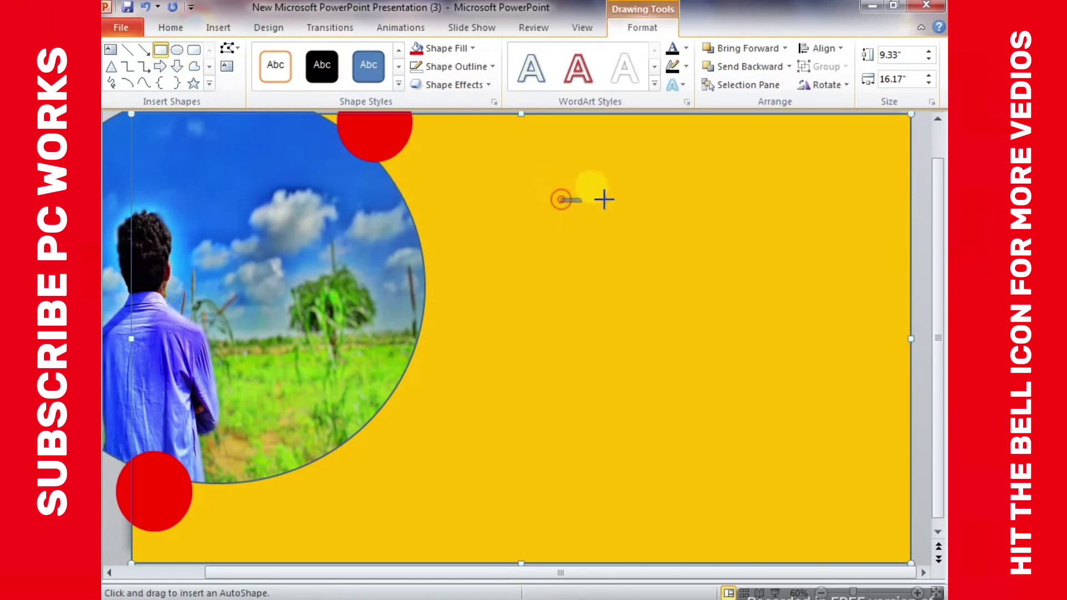
pyautogui.moveTo(603, 199); pyautogui.dragTo(794, 235)
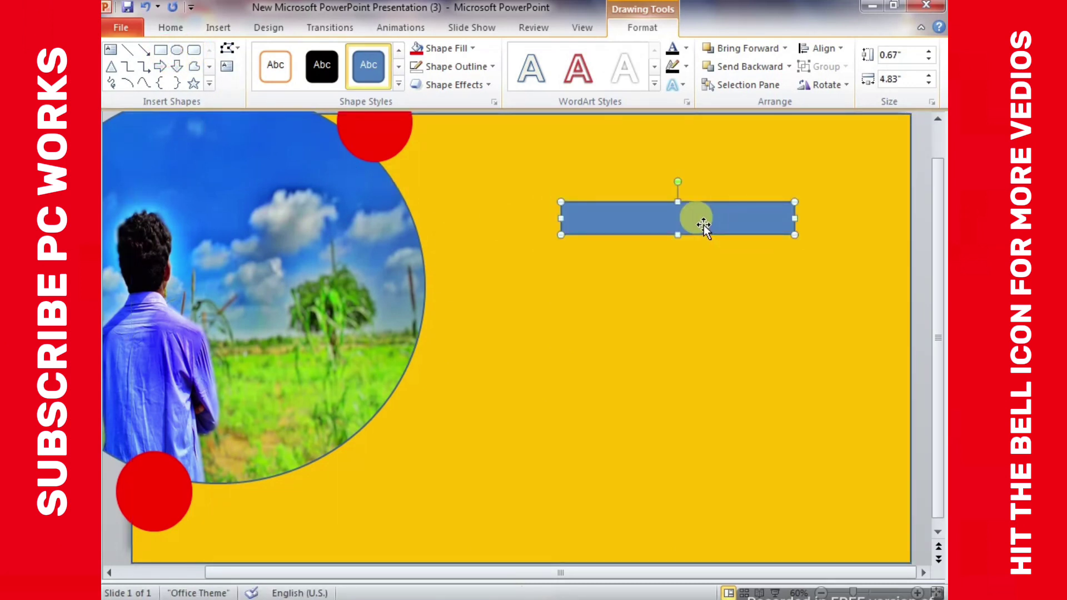
pyautogui.moveTo(703, 224); pyautogui.dragTo(743, 177)
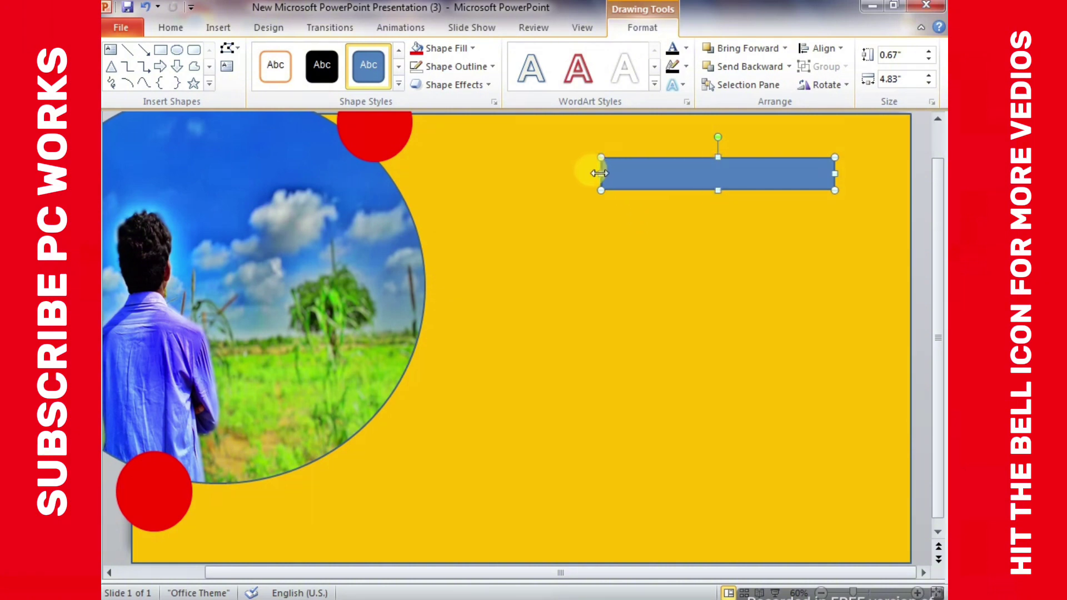
pyautogui.moveTo(599, 173); pyautogui.dragTo(552, 173)
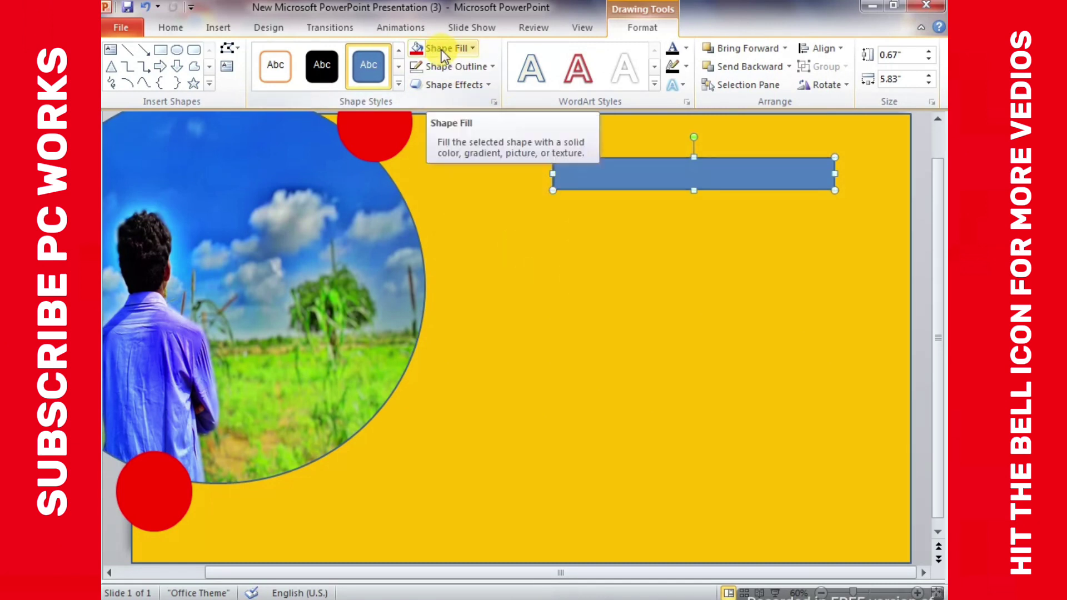
pyautogui.click(416, 48)
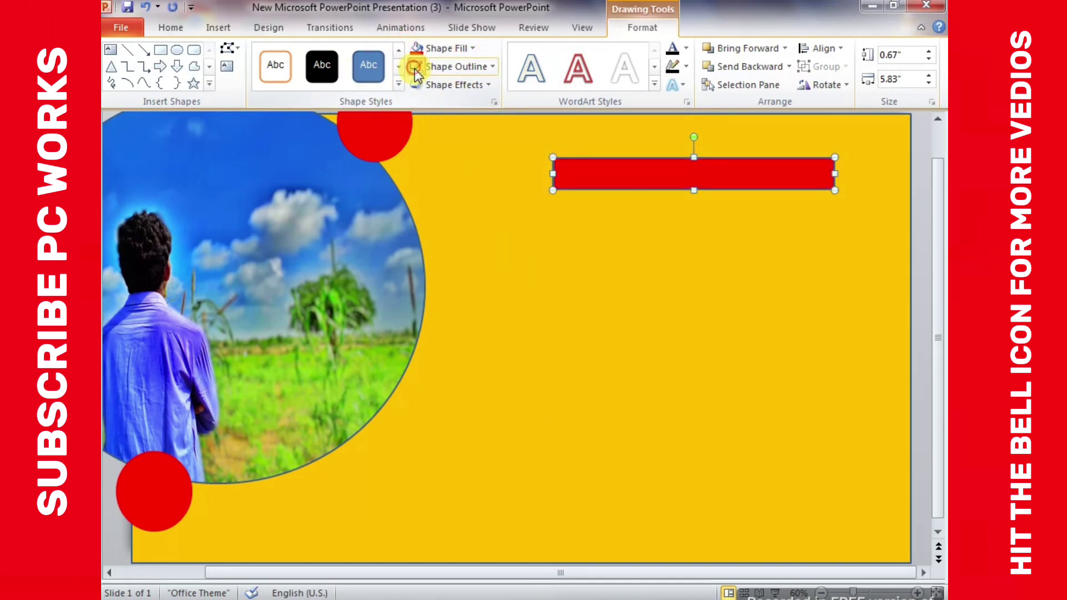
pyautogui.click(524, 243)
pyautogui.click(110, 49)
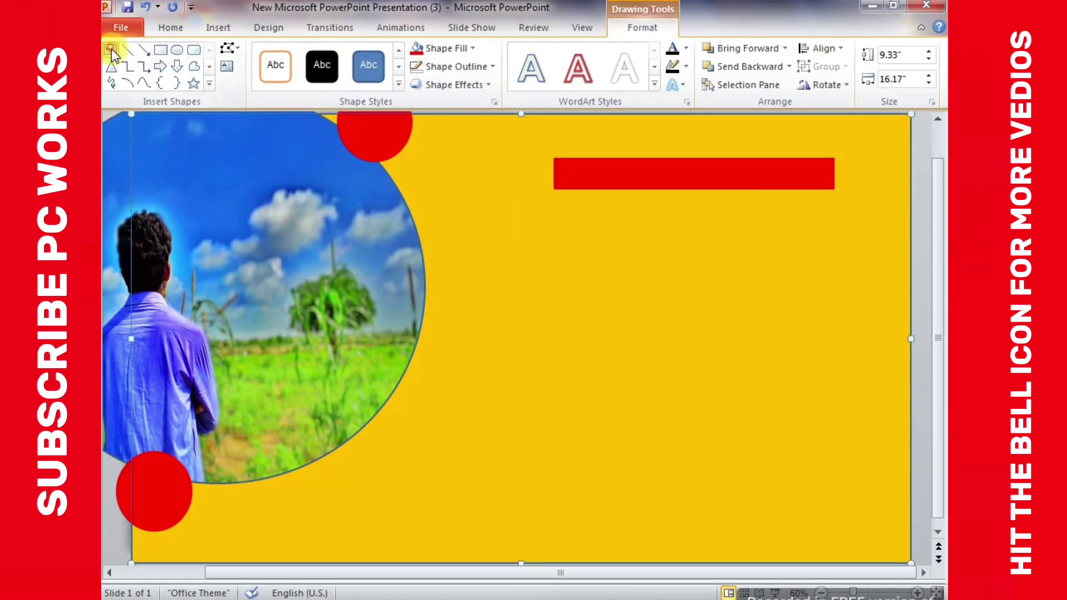
# - Add a text box over the red bar reading 1 MILLION VIEWERS in white
pyautogui.moveTo(509, 159); pyautogui.dragTo(893, 207)
pyautogui.write('1 MILLION VIEW')
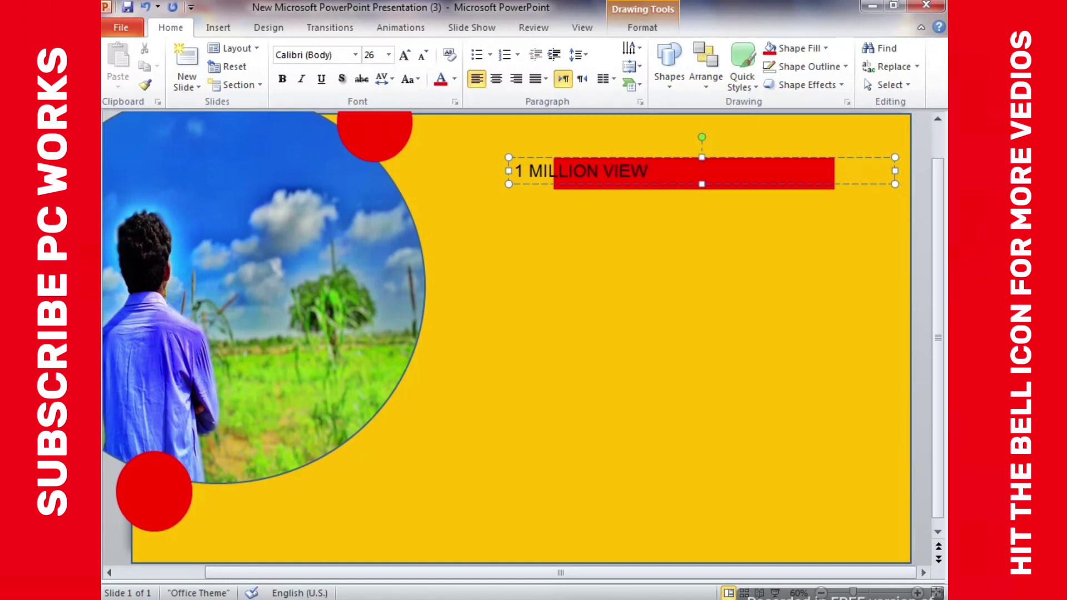
pyautogui.write('ERS')
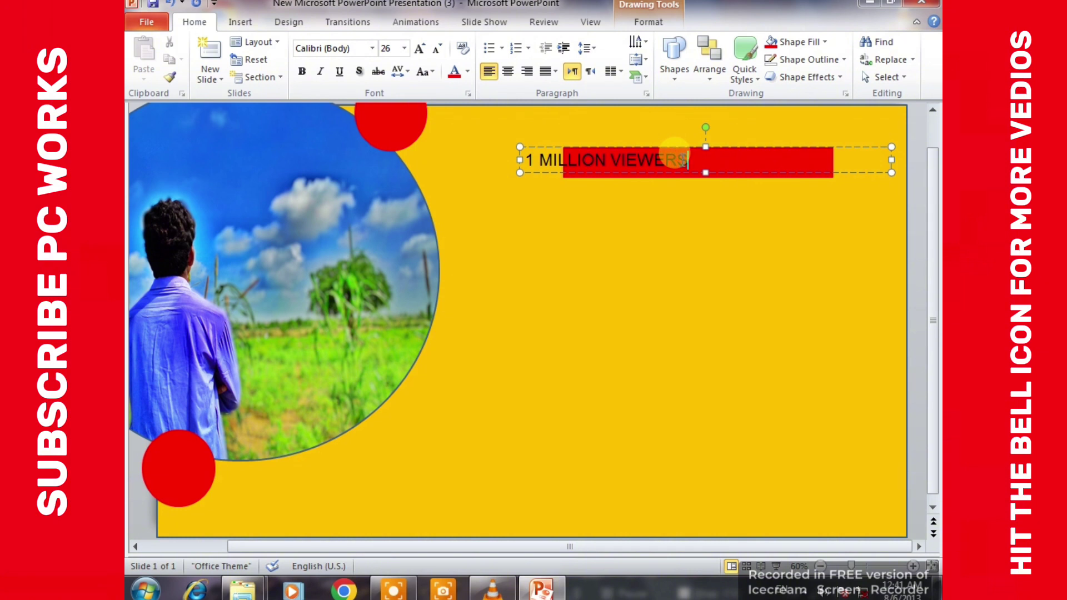
pyautogui.moveTo(681, 161); pyautogui.dragTo(475, 281)
pyautogui.click(467, 71)
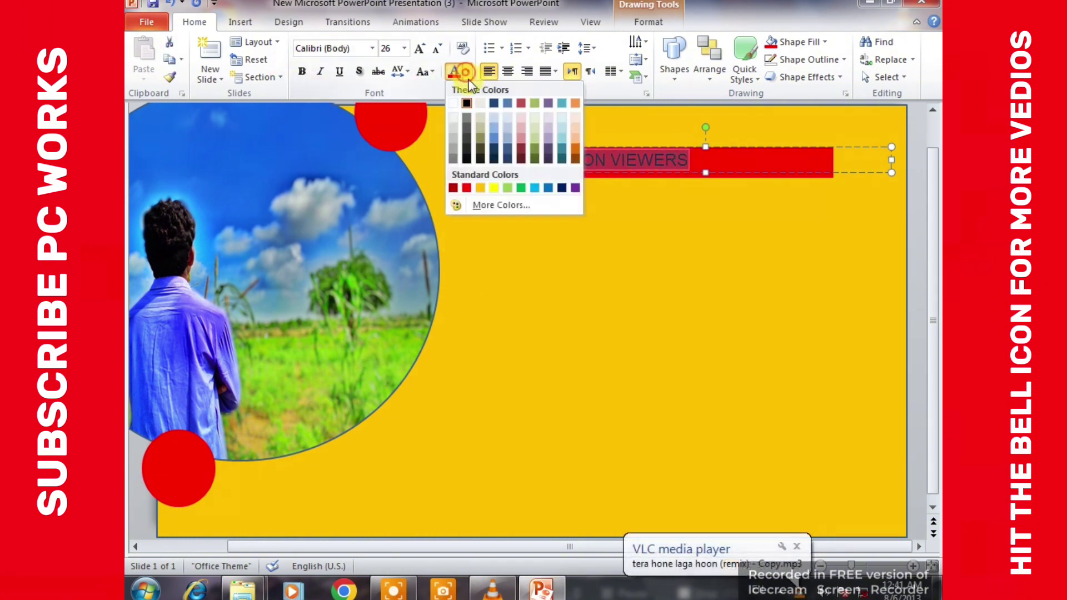
pyautogui.click(456, 102)
# - Nudge the 1 MILLION VIEWERS text box right onto the red bar
pyautogui.moveTo(583, 171); pyautogui.dragTo(588, 171)
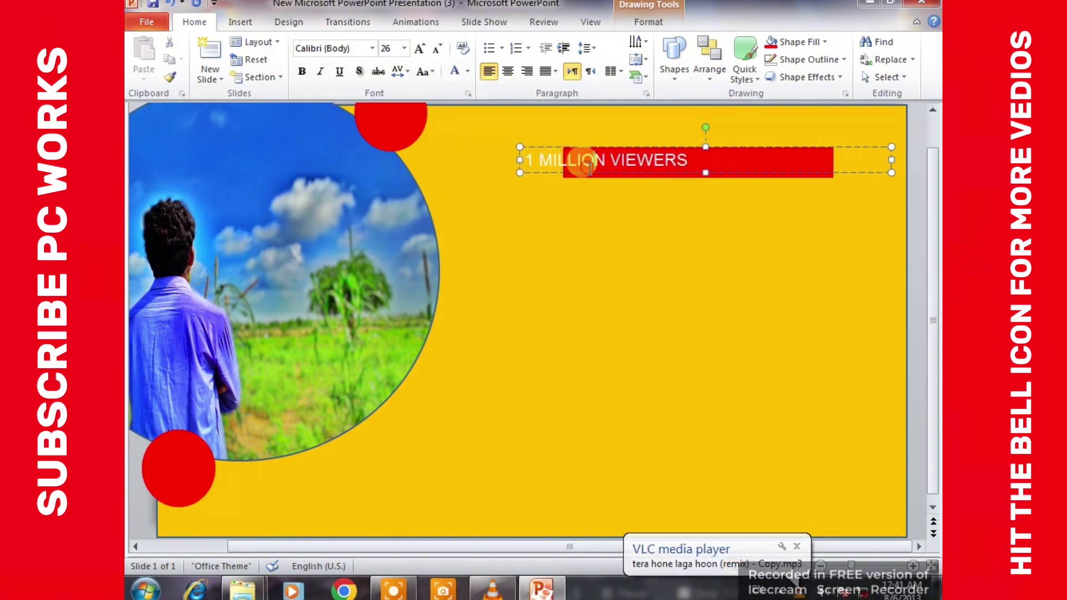
pyautogui.press('Right')
pyautogui.press('Right')
pyautogui.press('Right')
pyautogui.press('Right')
pyautogui.press('Right')
pyautogui.press('Right')
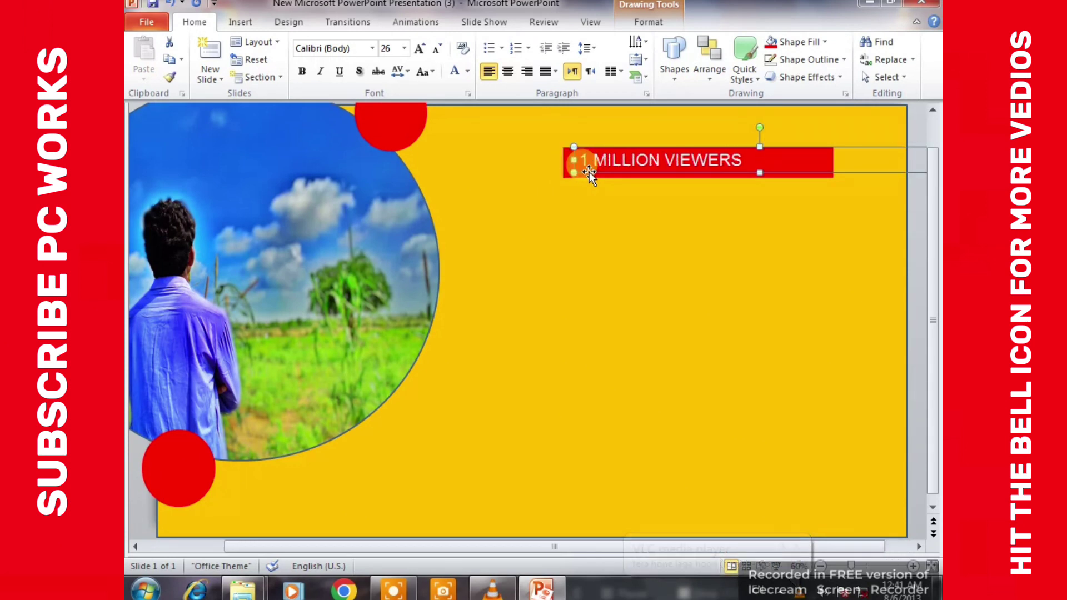
pyautogui.press('Right')
pyautogui.press('Right')
pyautogui.press('Right')
pyautogui.press('Right')
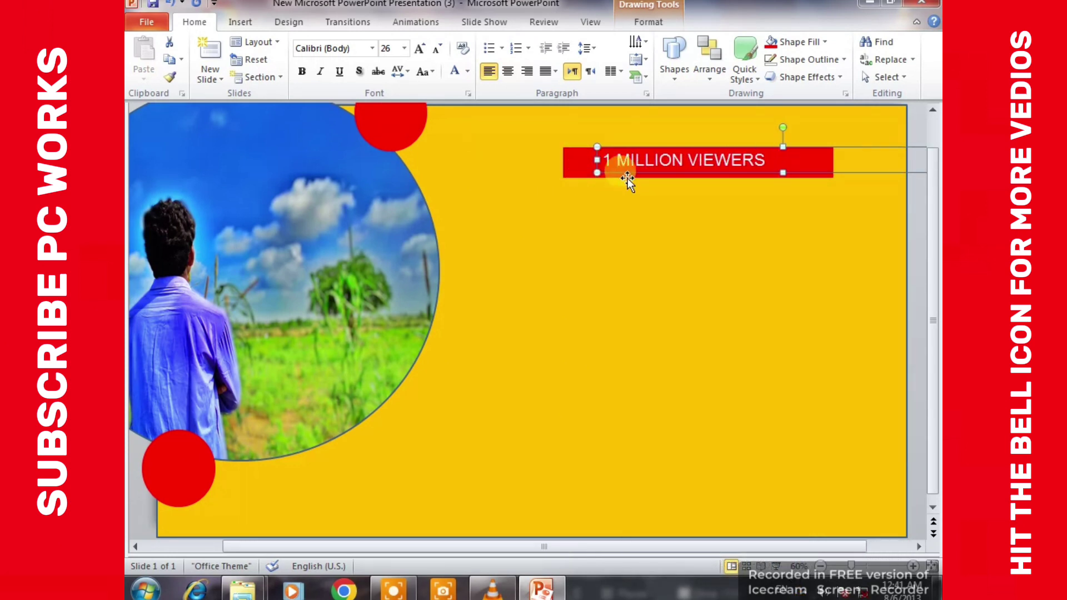
pyautogui.click(625, 21)
pyautogui.click(460, 41)
pyautogui.click(441, 62)
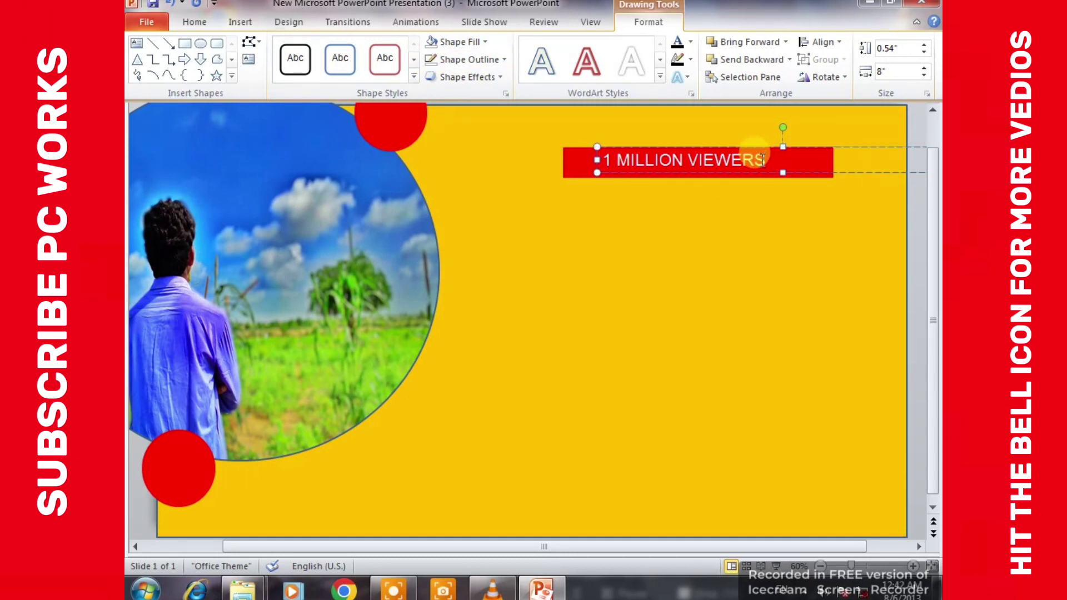
# - Make 1 MILLION VIEWERS bold and lower it slightly on the red bar
pyautogui.moveTo(761, 159); pyautogui.dragTo(602, 160)
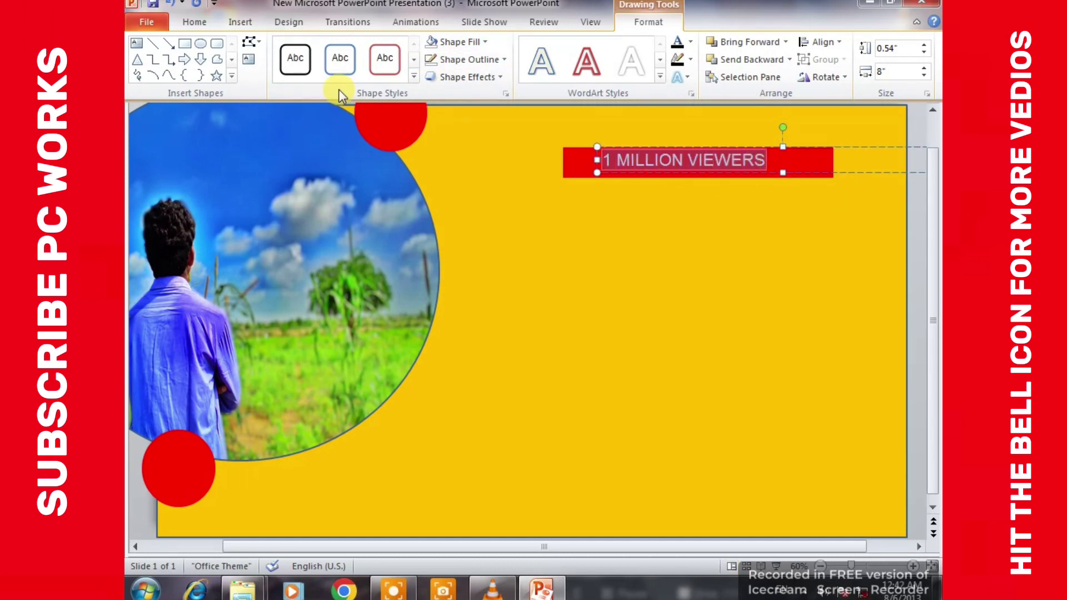
pyautogui.click(192, 21)
pyautogui.click(301, 71)
pyautogui.click(607, 214)
pyautogui.click(614, 160)
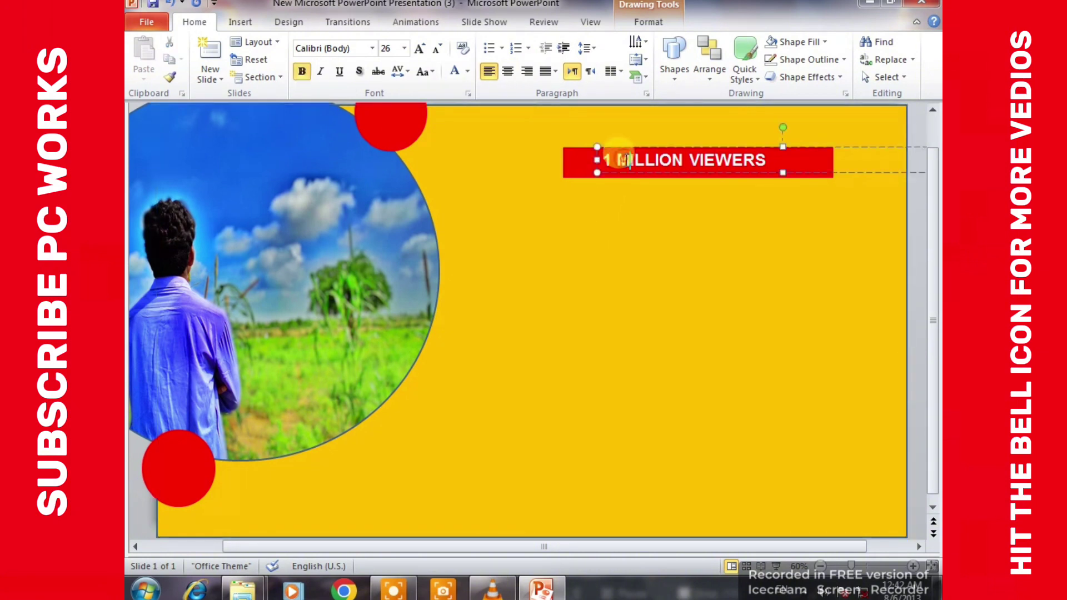
pyautogui.moveTo(614, 161); pyautogui.dragTo(621, 169)
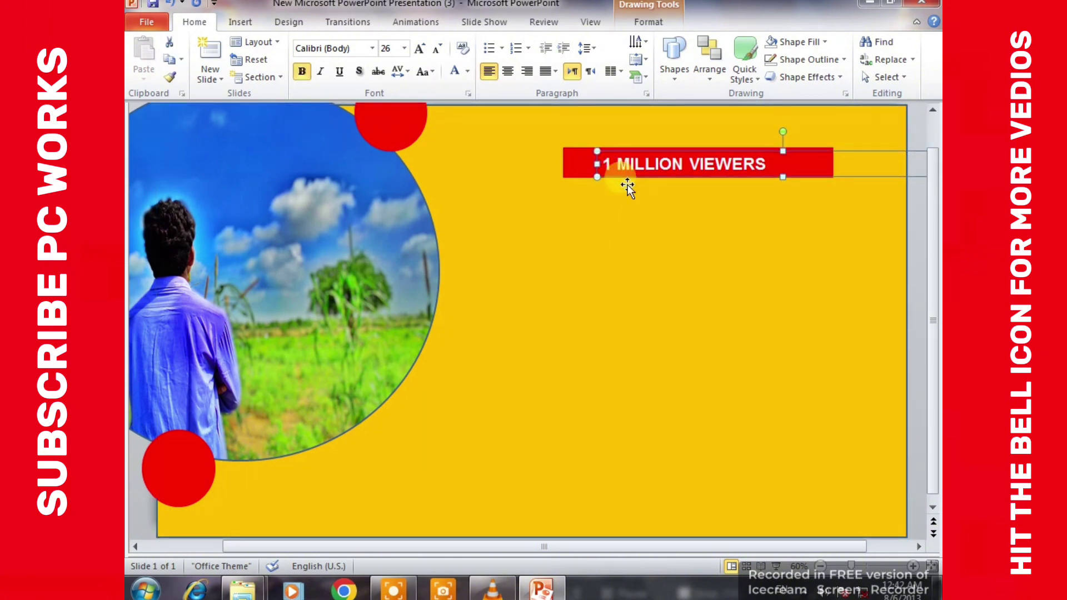
pyautogui.click(632, 229)
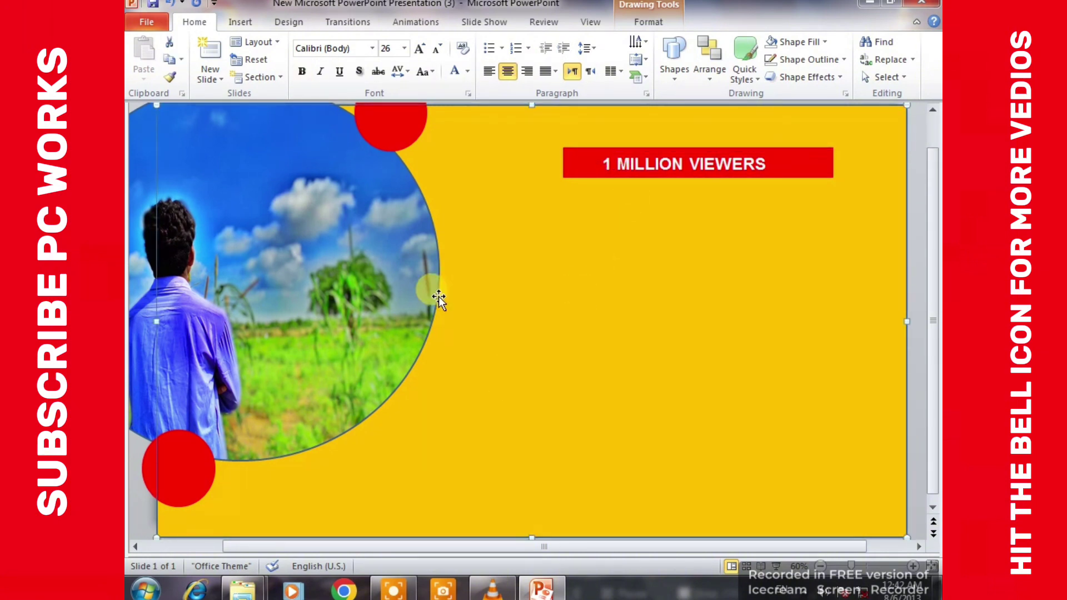
# - Draw a TRAVEL VLOG text box below the red bar and resize it
pyautogui.click(247, 25)
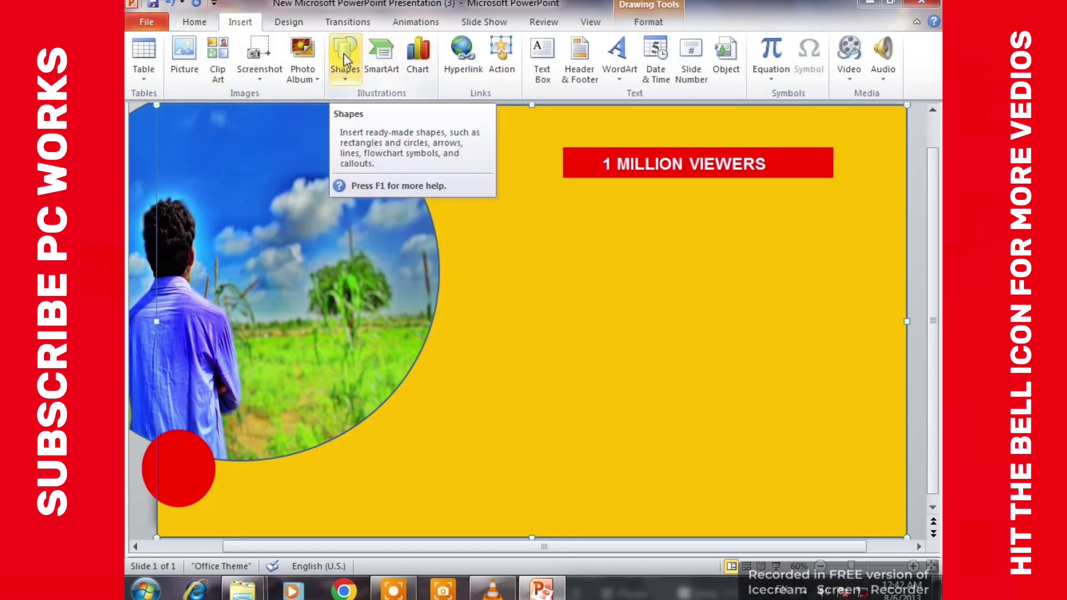
pyautogui.click(343, 53)
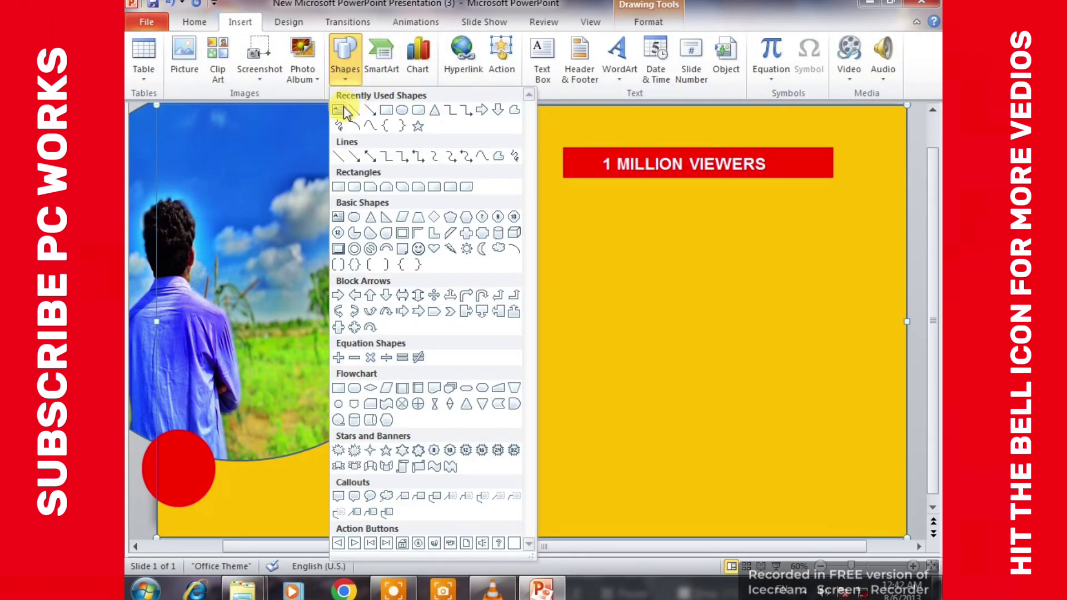
pyautogui.moveTo(612, 225); pyautogui.dragTo(809, 396)
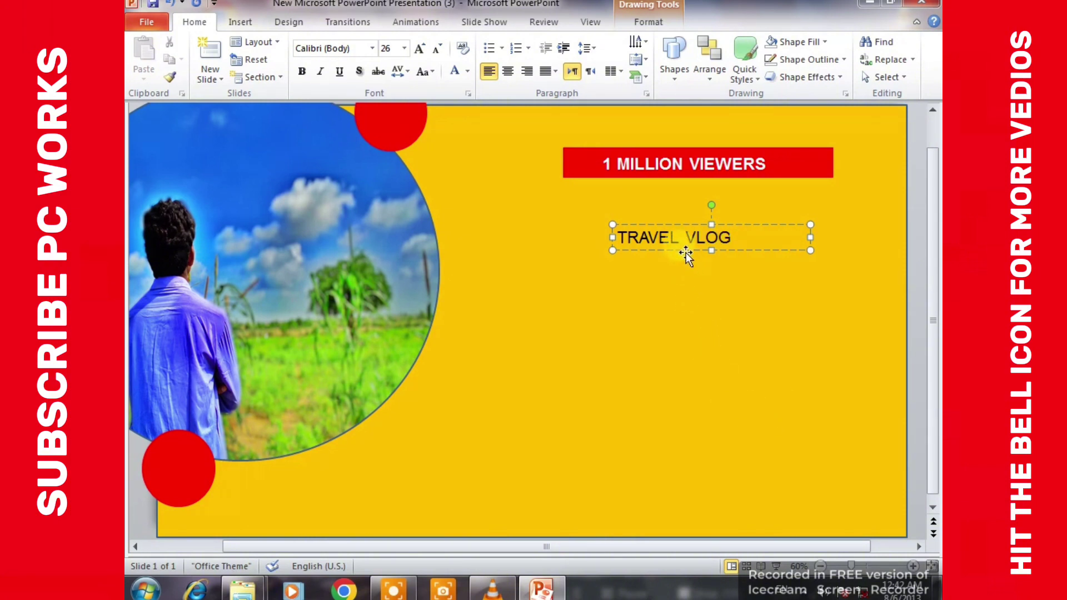
pyautogui.moveTo(809, 237); pyautogui.dragTo(744, 239)
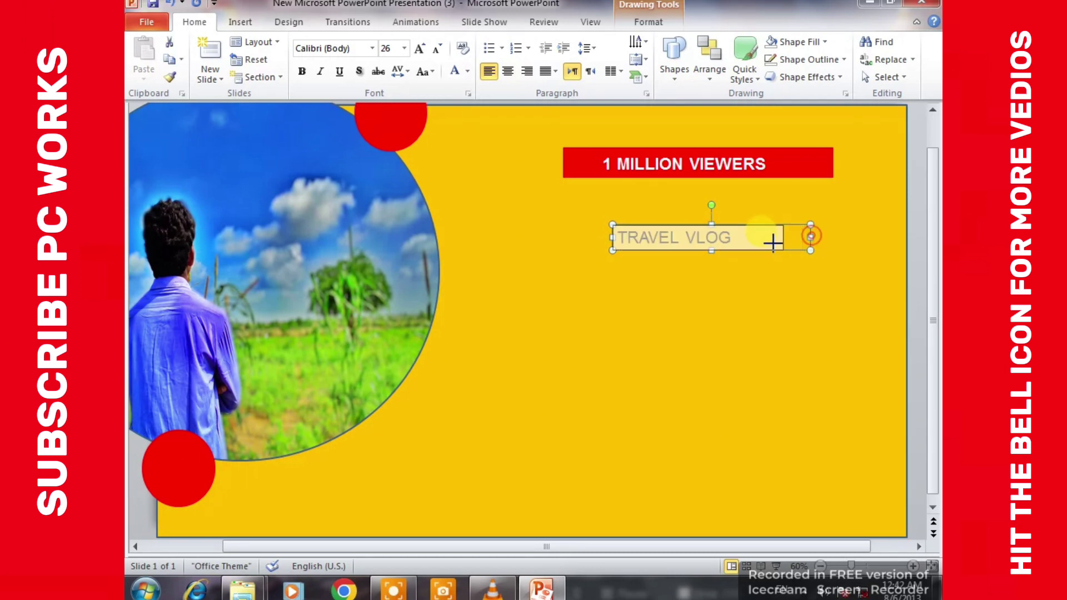
pyautogui.moveTo(678, 251); pyautogui.dragTo(677, 336)
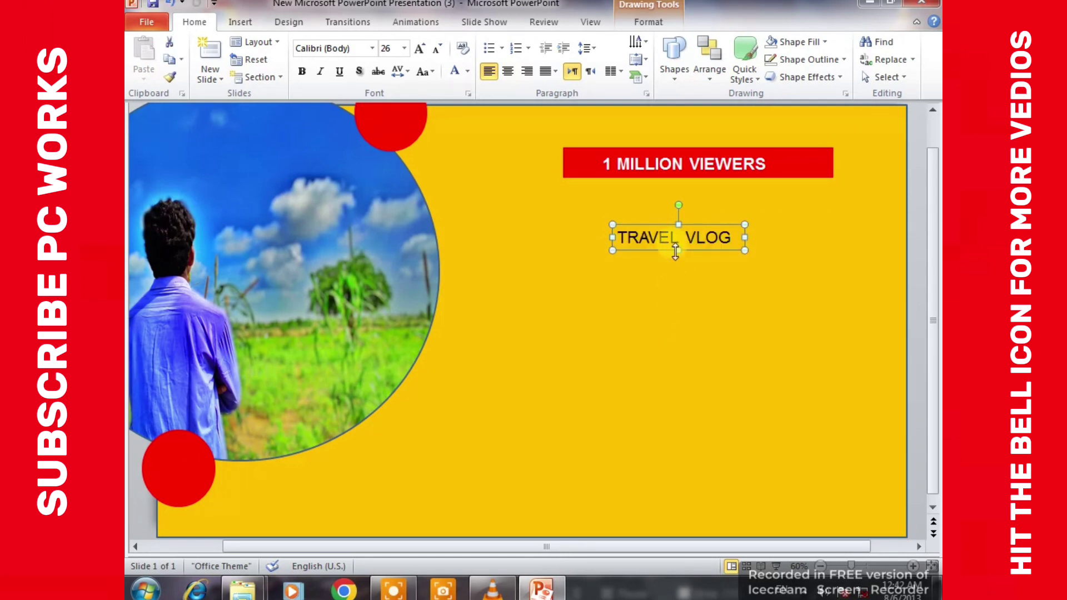
pyautogui.moveTo(678, 250); pyautogui.dragTo(678, 304)
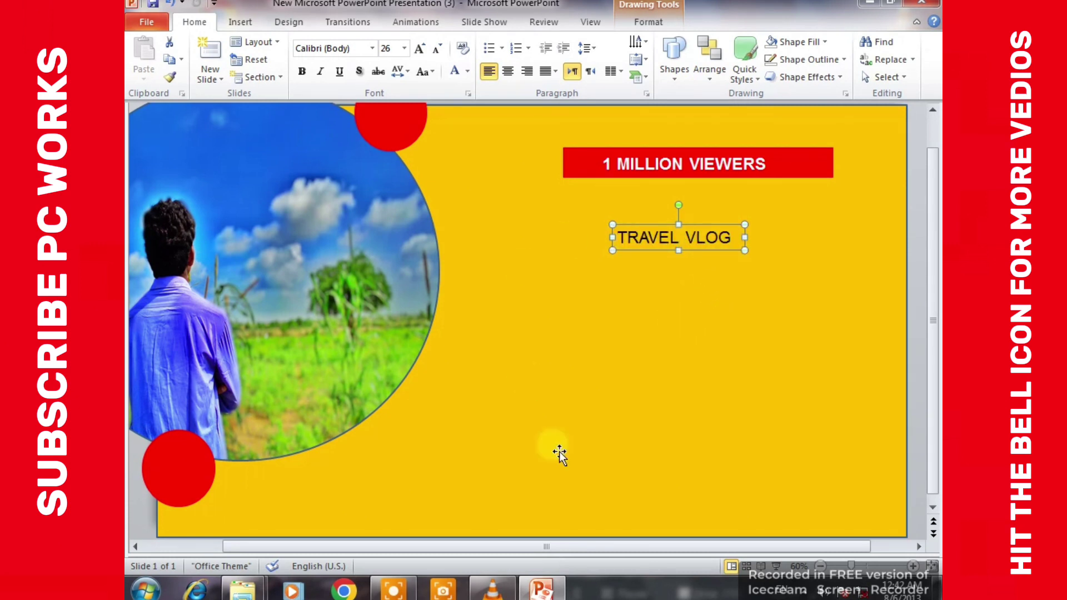
# - Undo the size change and delete the word VLOG, leaving only TRAVEL
pyautogui.click(419, 48)
pyautogui.click(419, 48)
pyautogui.click(419, 48)
pyautogui.click(419, 48)
pyautogui.click(419, 48)
pyautogui.click(419, 48)
pyautogui.hotkey('ctrl', 'z')
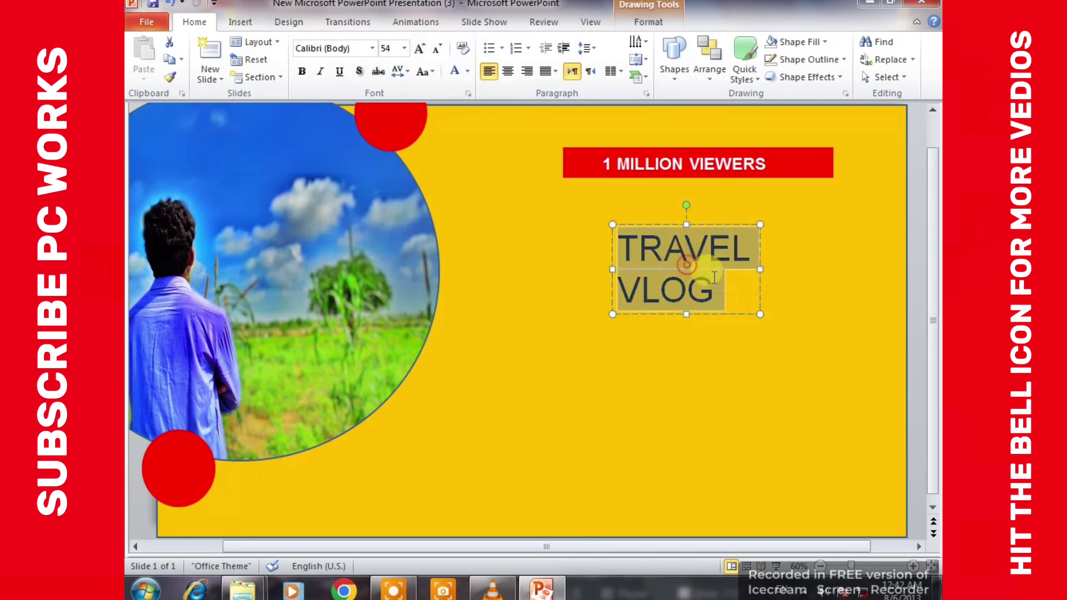
pyautogui.click(714, 280)
pyautogui.click(707, 272)
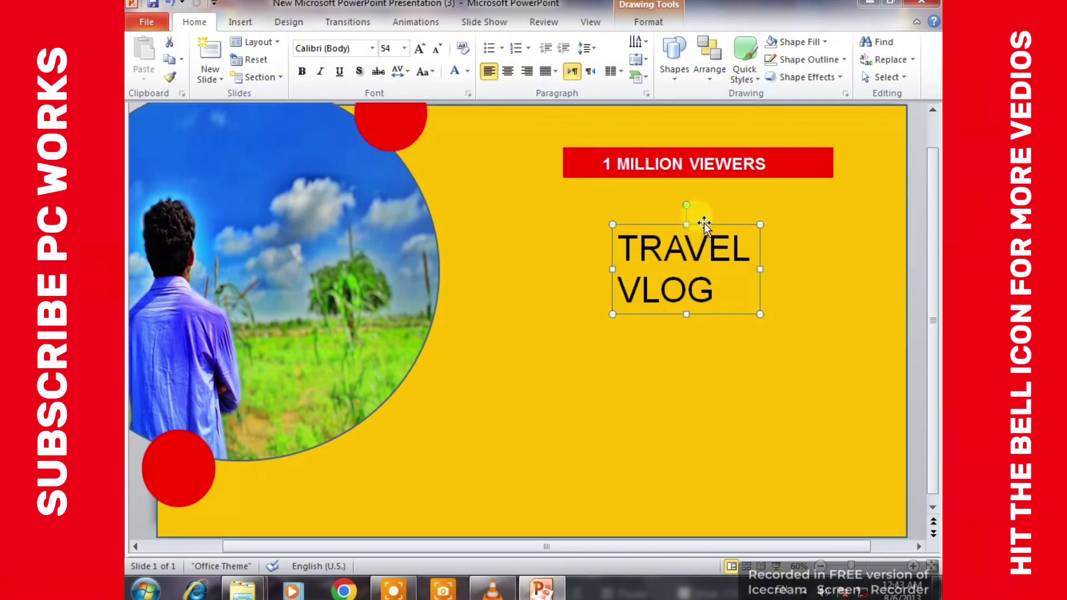
pyautogui.click(713, 290)
pyautogui.press('BackSpace')
pyautogui.press('BackSpace')
pyautogui.press('BackSpace')
# - Set TRAVEL in Aparajita at 44 pt
pyautogui.moveTo(751, 257); pyautogui.dragTo(617, 249)
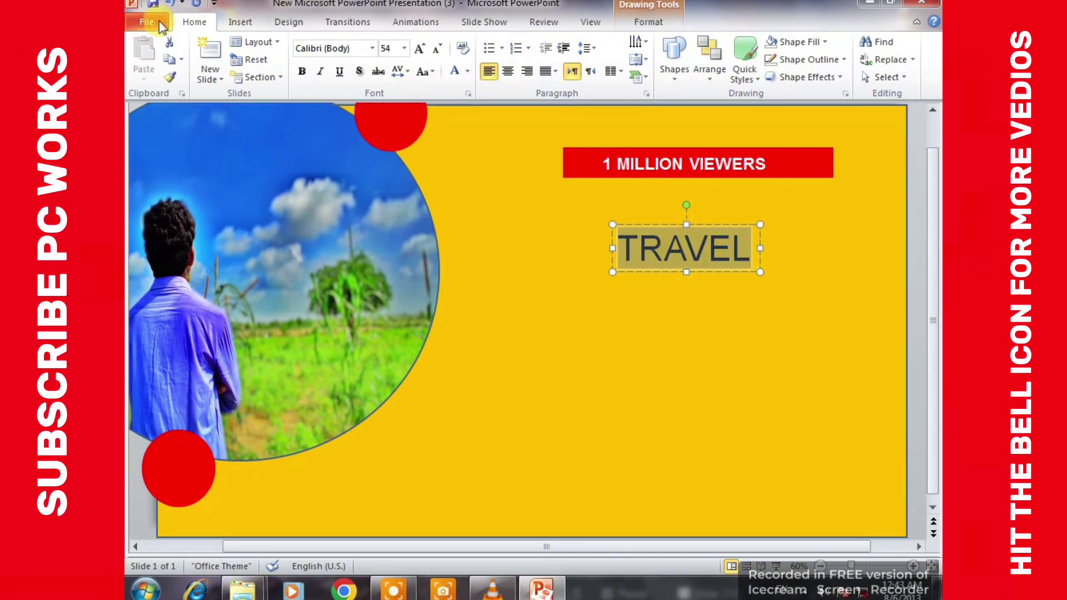
pyautogui.click(438, 48)
pyautogui.click(437, 48)
pyautogui.click(371, 48)
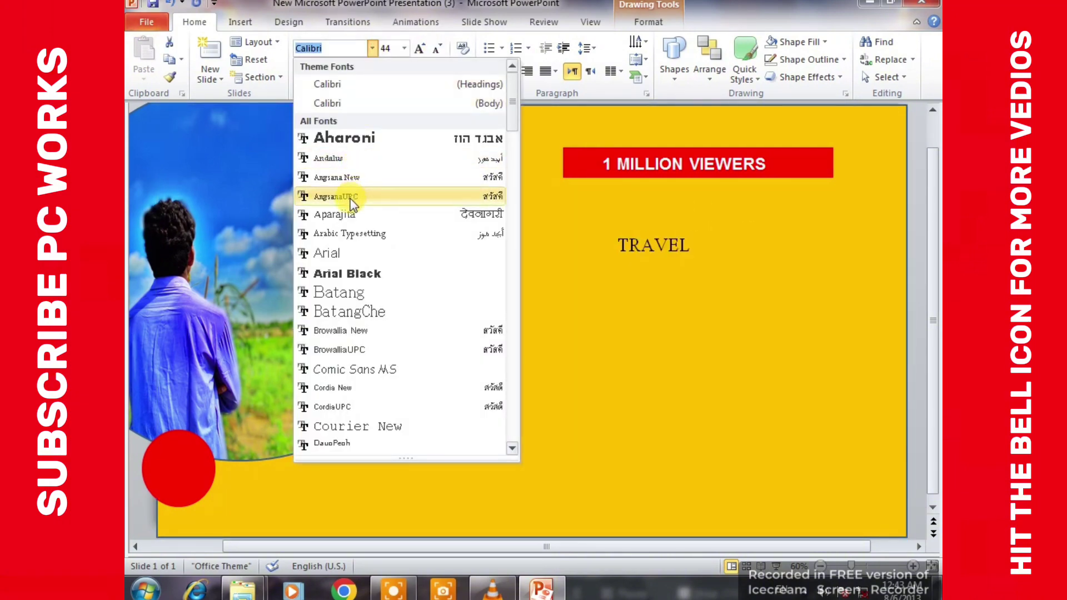
pyautogui.click(334, 214)
pyautogui.click(736, 266)
# - Duplicate the TRAVEL box lower down and retype the copy as VLOG
pyautogui.moveTo(736, 275)
pyautogui.mouseDown()
pyautogui.moveTo(751, 279)
pyautogui.moveTo(724, 356)
pyautogui.mouseUp()
pyautogui.doubleClick(694, 330)
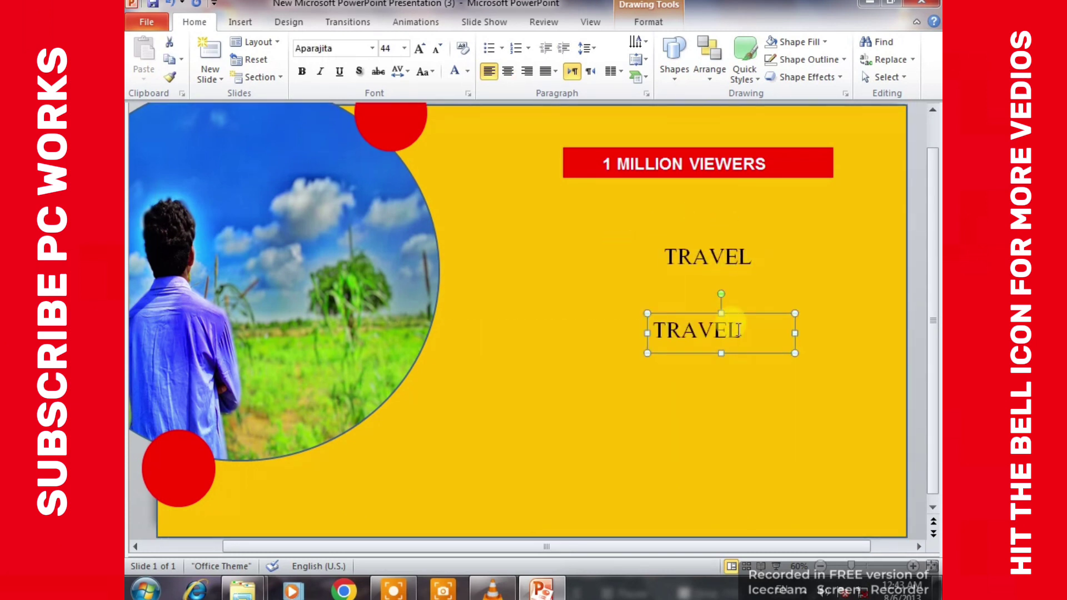
pyautogui.press('BackSpace')
pyautogui.write('VLOG')
# - Format VLOG as red Arial Black at 66 pt
pyautogui.doubleClick(683, 331)
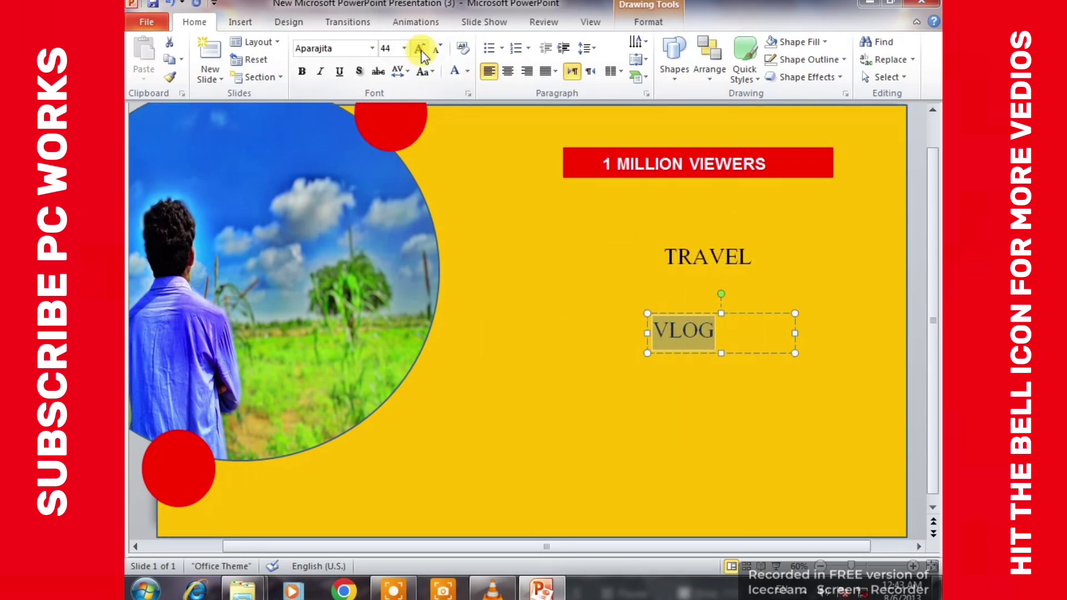
pyautogui.click(419, 48)
pyautogui.click(420, 48)
pyautogui.click(419, 49)
pyautogui.click(371, 48)
pyautogui.click(333, 443)
pyautogui.click(467, 71)
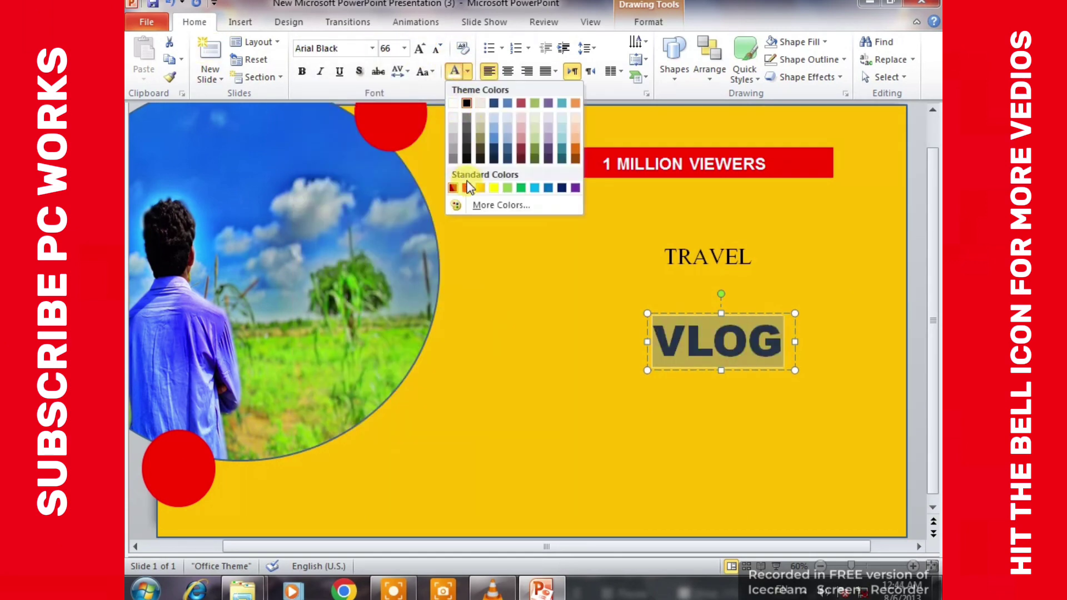
pyautogui.click(468, 181)
# - Nudge VLOG up so it sits directly under TRAVEL
pyautogui.click(717, 311)
pyautogui.press('Up')
pyautogui.press('Up')
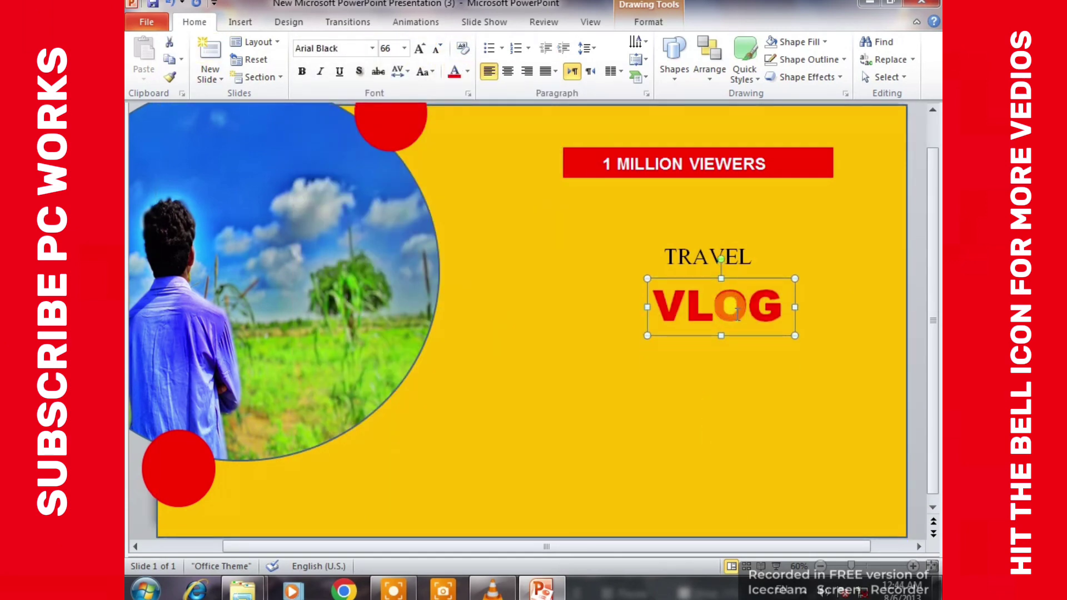
pyautogui.press('Up')
pyautogui.press('Up')
pyautogui.press('Up')
pyautogui.press('Up')
pyautogui.click(737, 354)
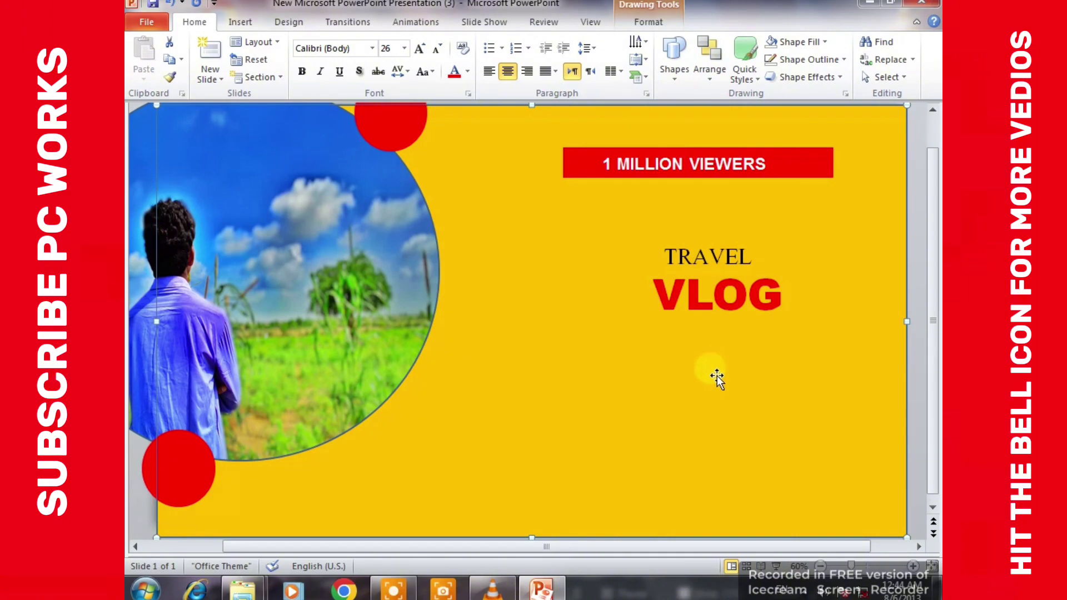
pyautogui.click(242, 25)
pyautogui.click(347, 47)
# - Add a text box below VLOG reading ARROUND THE MOST BEAUTIFUL, then fix spacing and widen it
pyautogui.click(339, 108)
pyautogui.moveTo(647, 357); pyautogui.dragTo(864, 478)
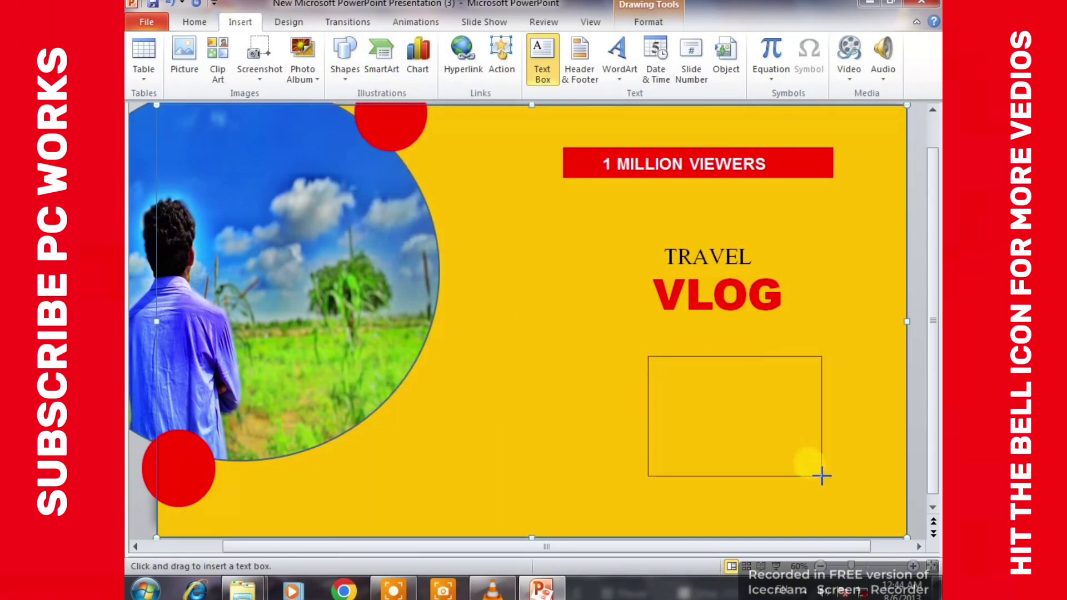
pyautogui.write('ARROUND ')
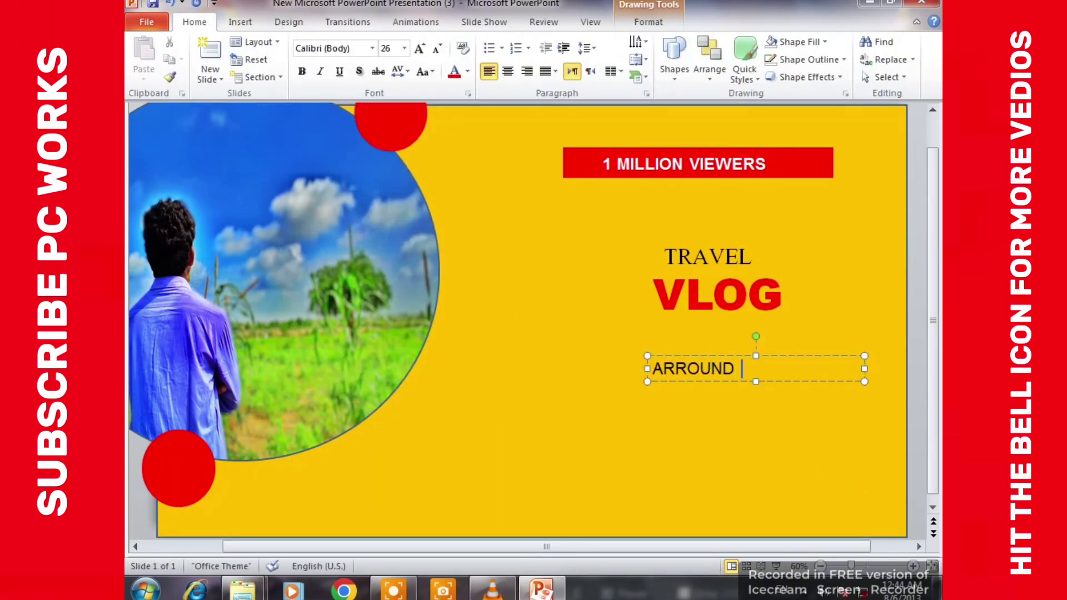
pyautogui.write('THE MOST BEAUTIFUL')
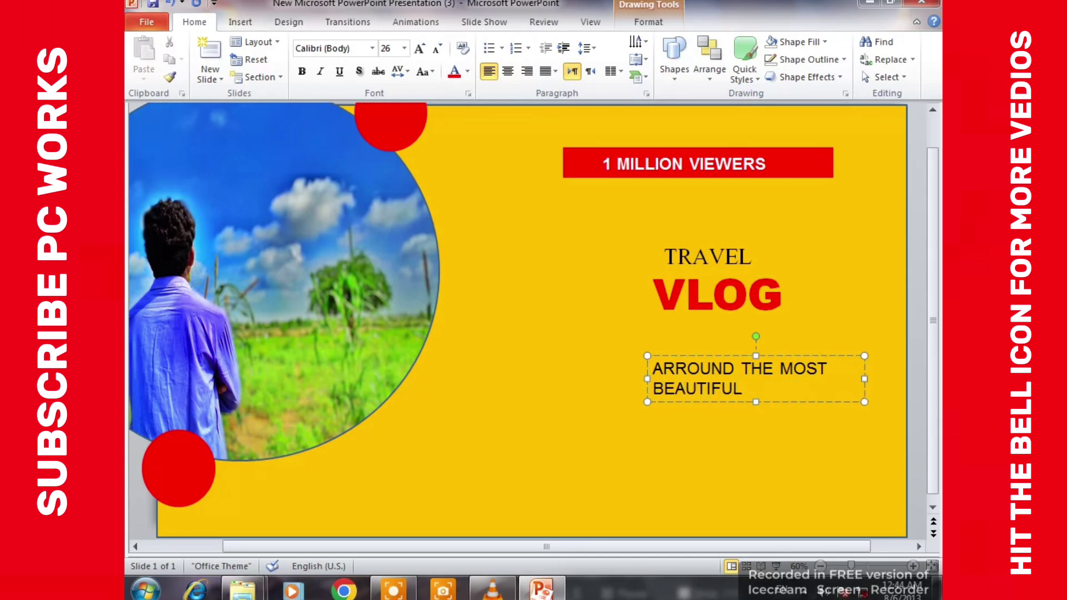
pyautogui.moveTo(864, 402)
pyautogui.mouseDown()
pyautogui.moveTo(900, 422)
pyautogui.moveTo(883, 389)
pyautogui.mouseUp()
pyautogui.click(618, 388)
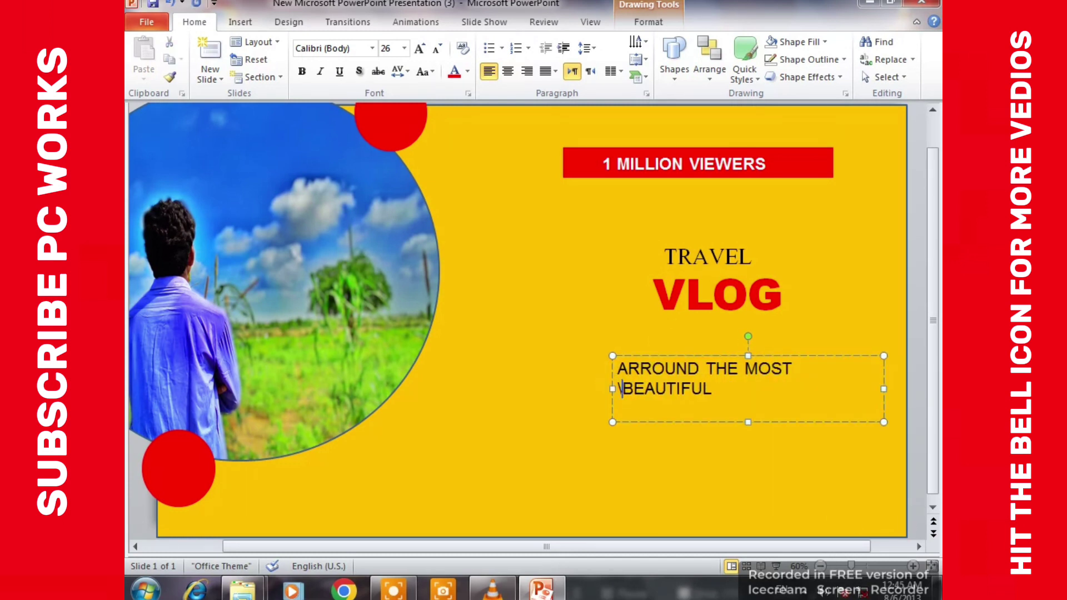
pyautogui.press('BackSpace')
pyautogui.press('BackSpace')
pyautogui.moveTo(613, 389); pyautogui.dragTo(574, 388)
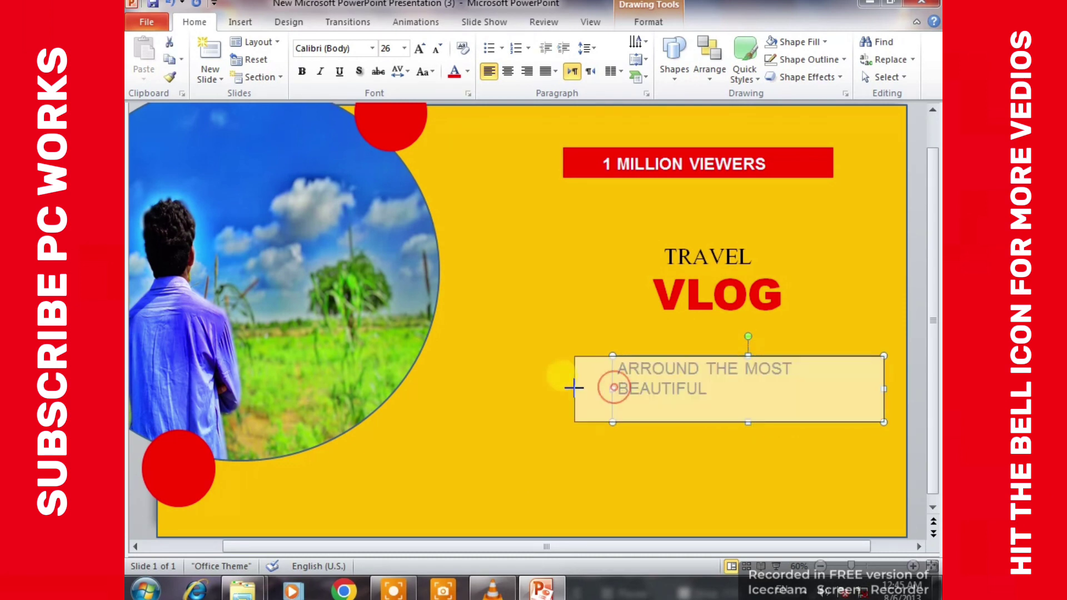
# - Set the caption to 12 pt and continue it on a second line
pyautogui.tripleClick(852, 369)
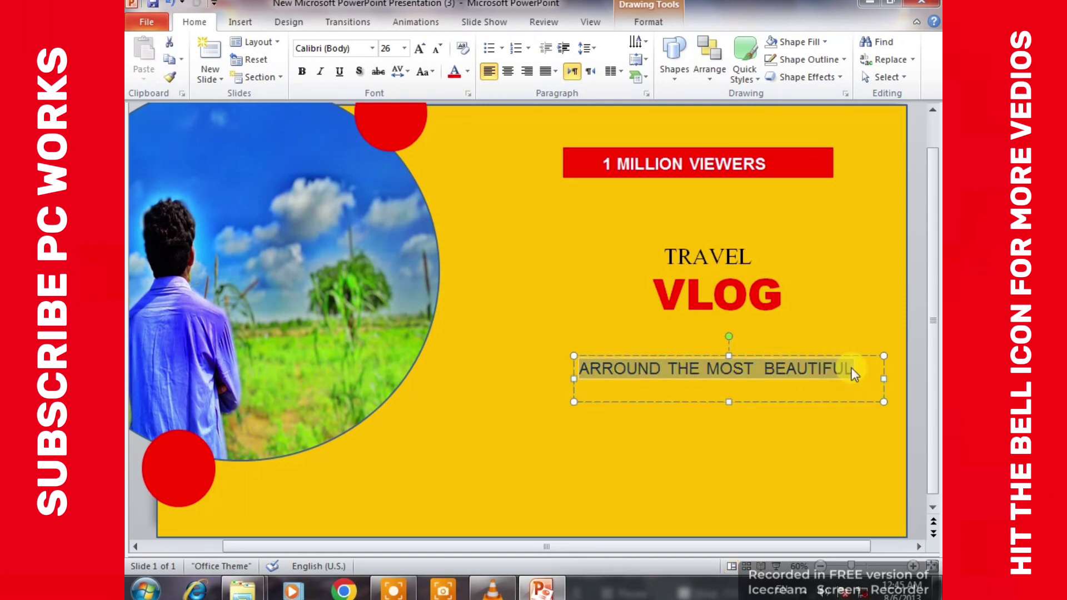
pyautogui.click(437, 49)
pyautogui.click(437, 48)
pyautogui.click(437, 48)
pyautogui.click(438, 49)
pyautogui.click(437, 49)
pyautogui.click(437, 49)
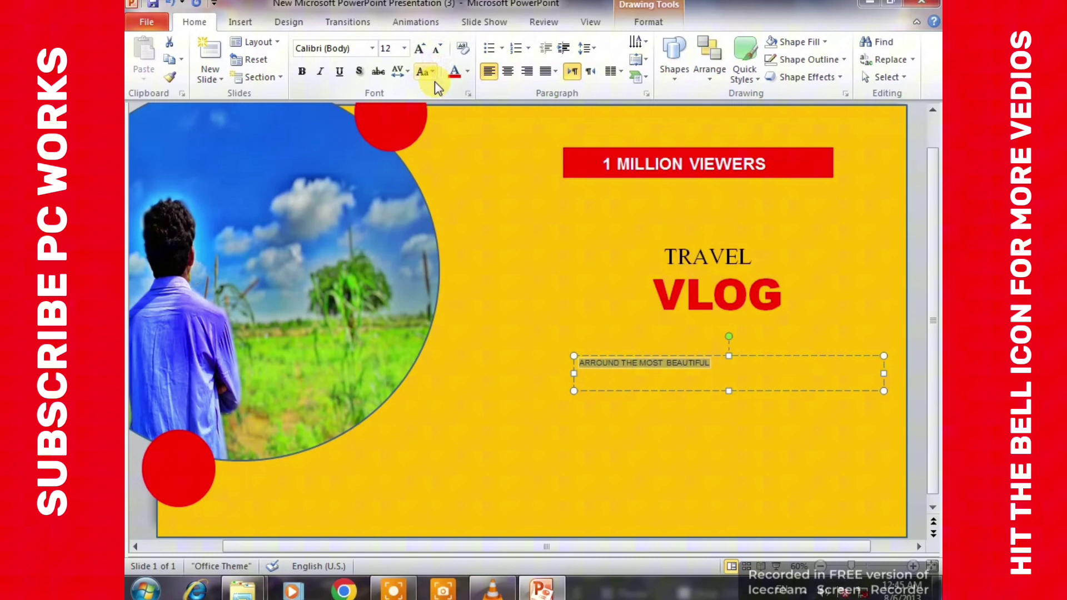
pyautogui.click(713, 367)
pyautogui.press('Return')
pyautogui.write('PLACE IN MY FIEL')
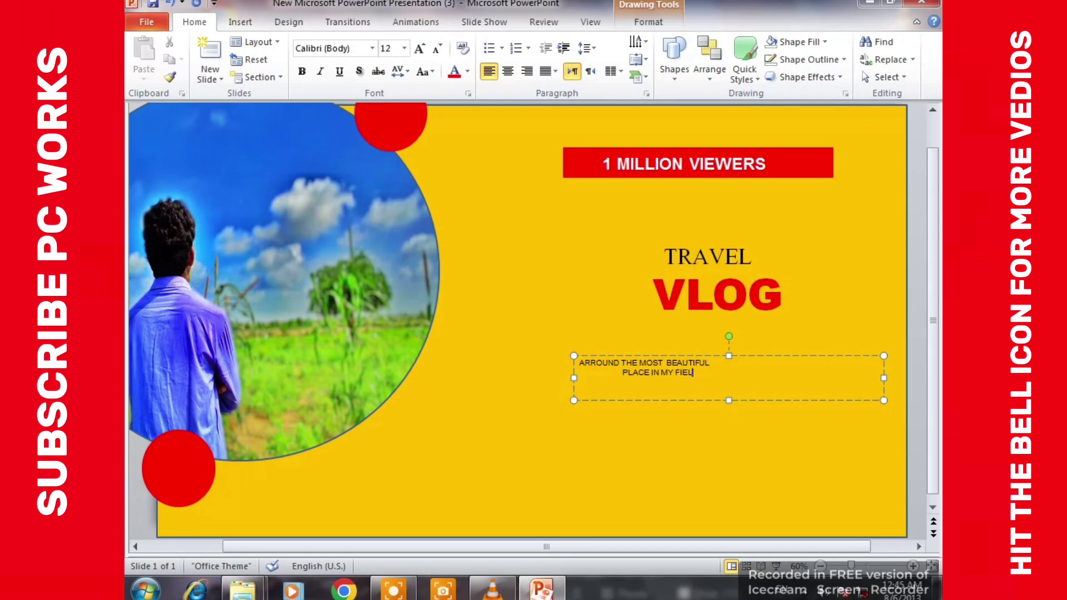
pyautogui.write('D')
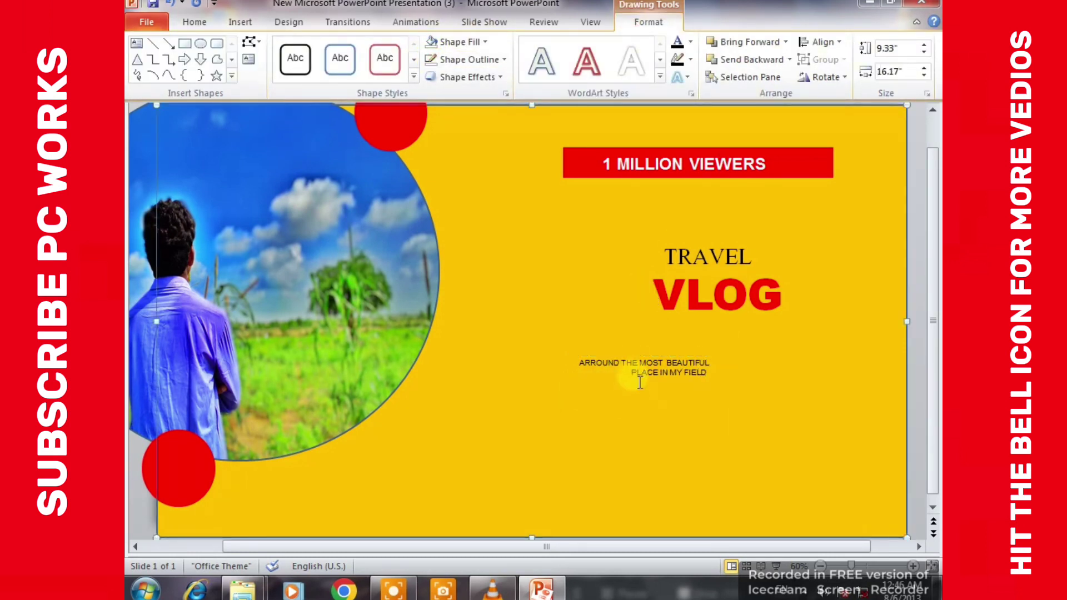
# - Move the caption just below VLOG and TRAVEL up above VLOG
pyautogui.moveTo(642, 400); pyautogui.dragTo(670, 366)
pyautogui.click(625, 431)
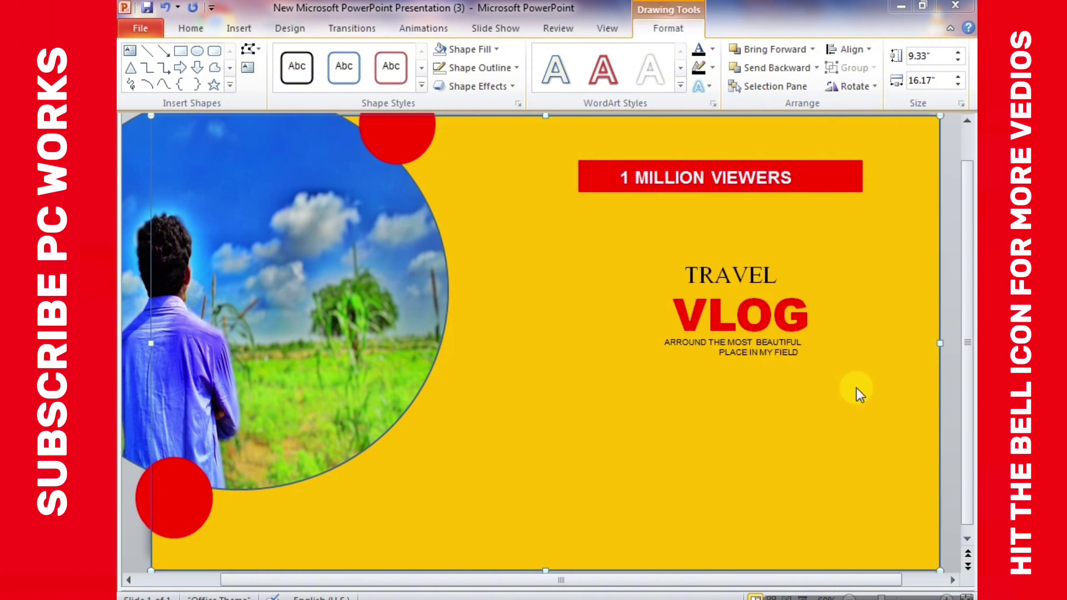
pyautogui.click(731, 272)
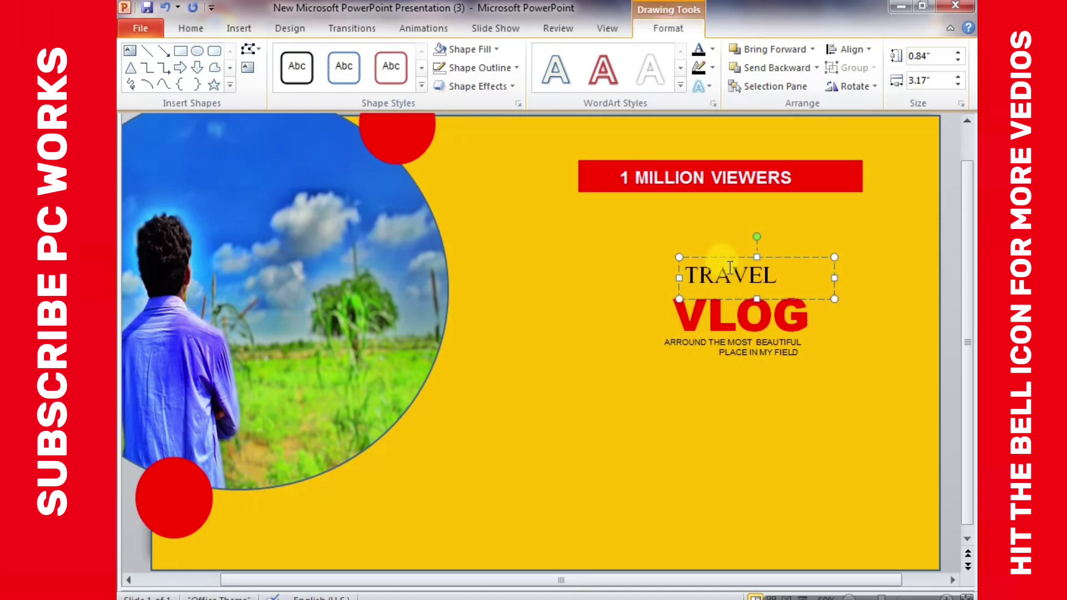
pyautogui.click(730, 276)
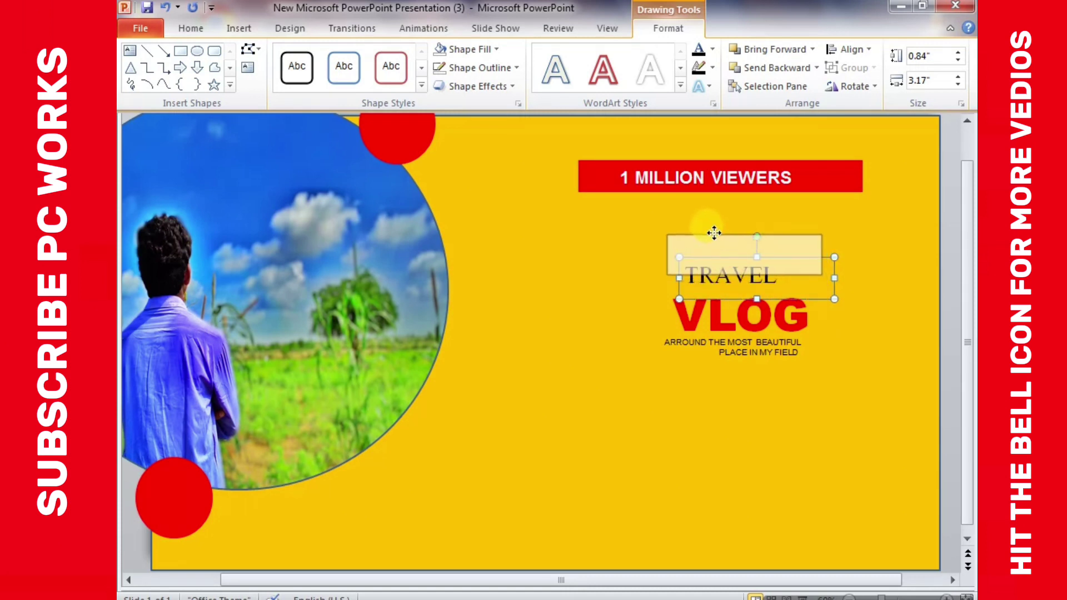
pyautogui.moveTo(727, 257); pyautogui.dragTo(711, 229)
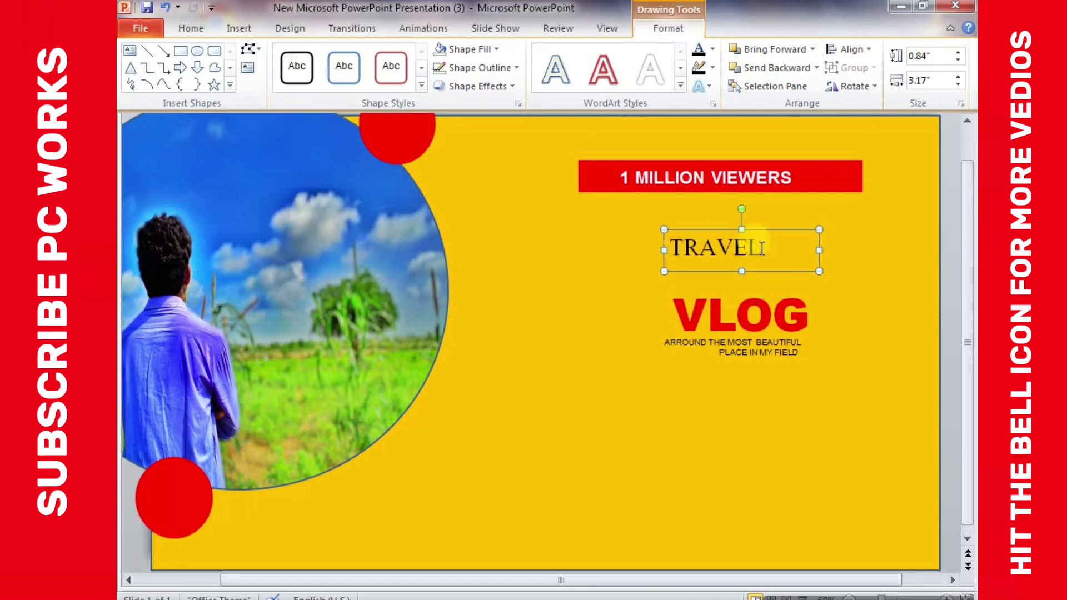
# - Shift the caption, VLOG and TRAVEL lower, keeping them stacked in order
pyautogui.click(754, 314)
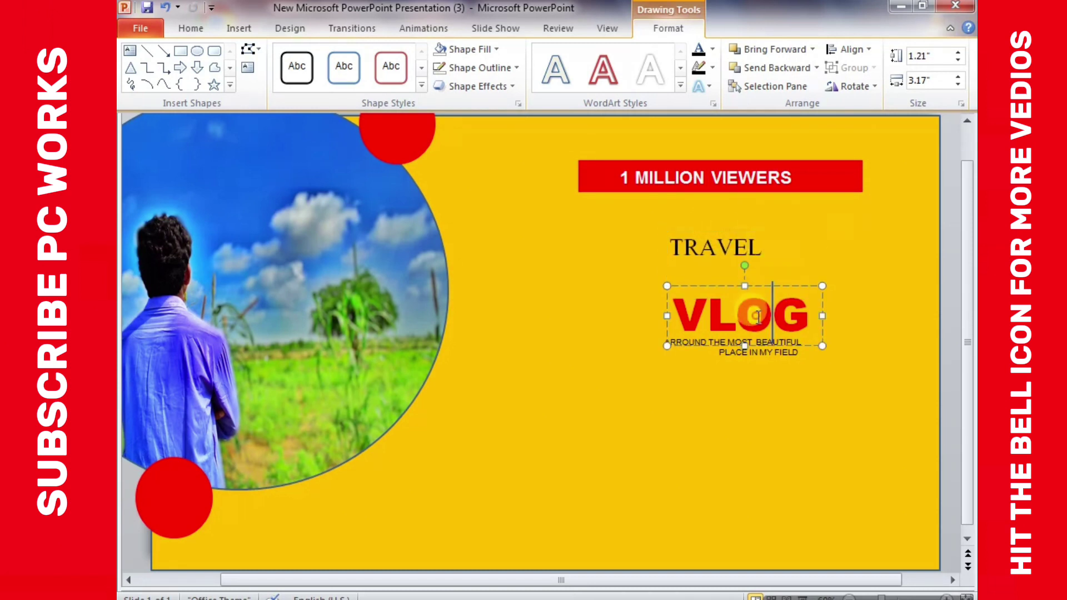
pyautogui.click(723, 286)
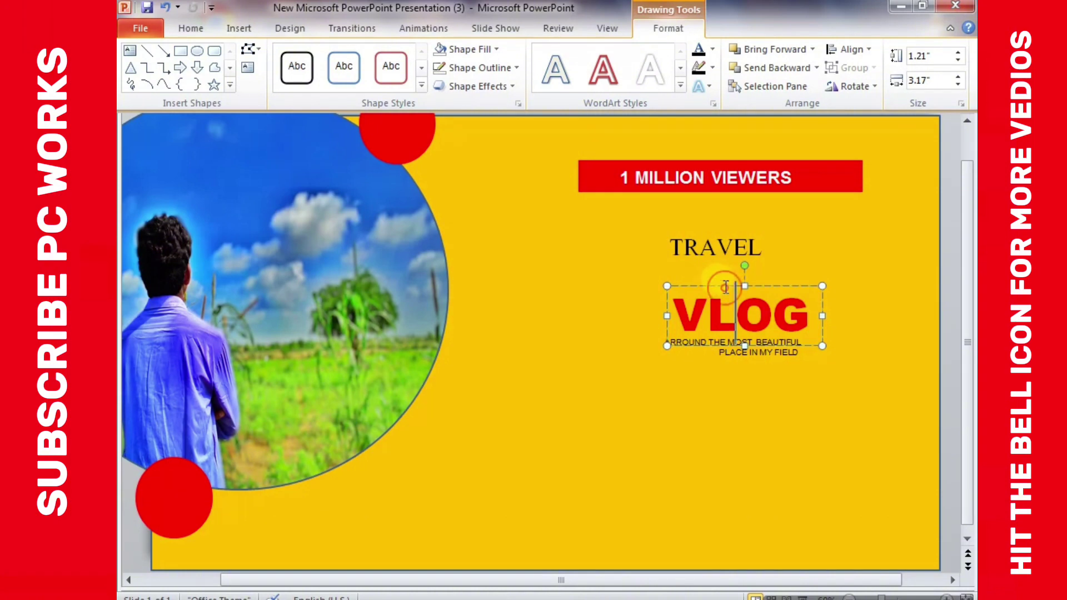
pyautogui.moveTo(722, 286); pyautogui.dragTo(707, 273)
pyautogui.click(744, 378)
pyautogui.moveTo(743, 378); pyautogui.dragTo(743, 447)
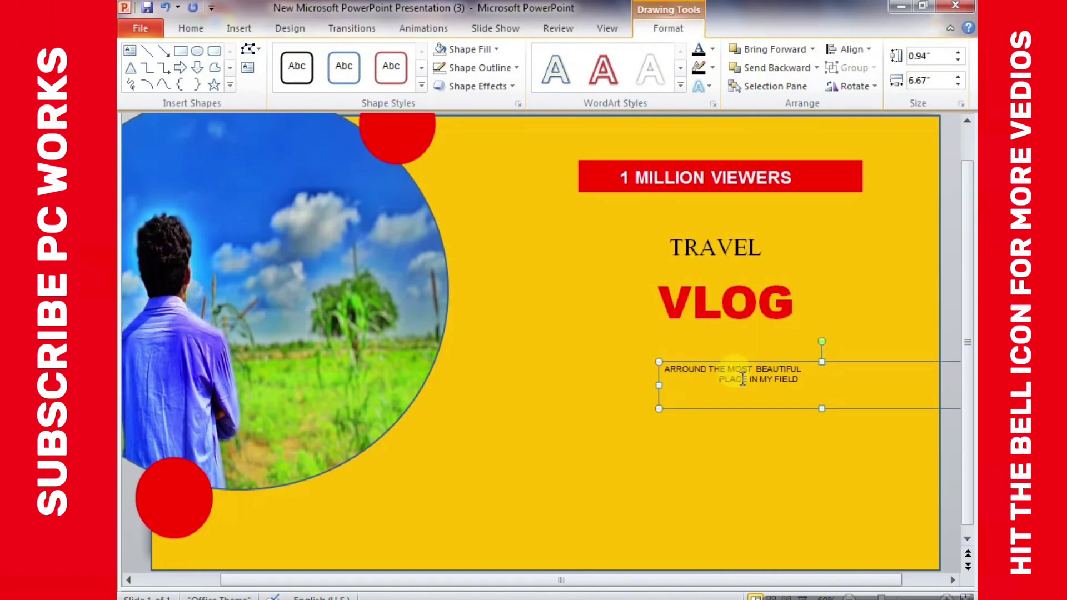
pyautogui.click(709, 335)
pyautogui.moveTo(709, 335); pyautogui.dragTo(709, 393)
pyautogui.moveTo(720, 270); pyautogui.dragTo(720, 342)
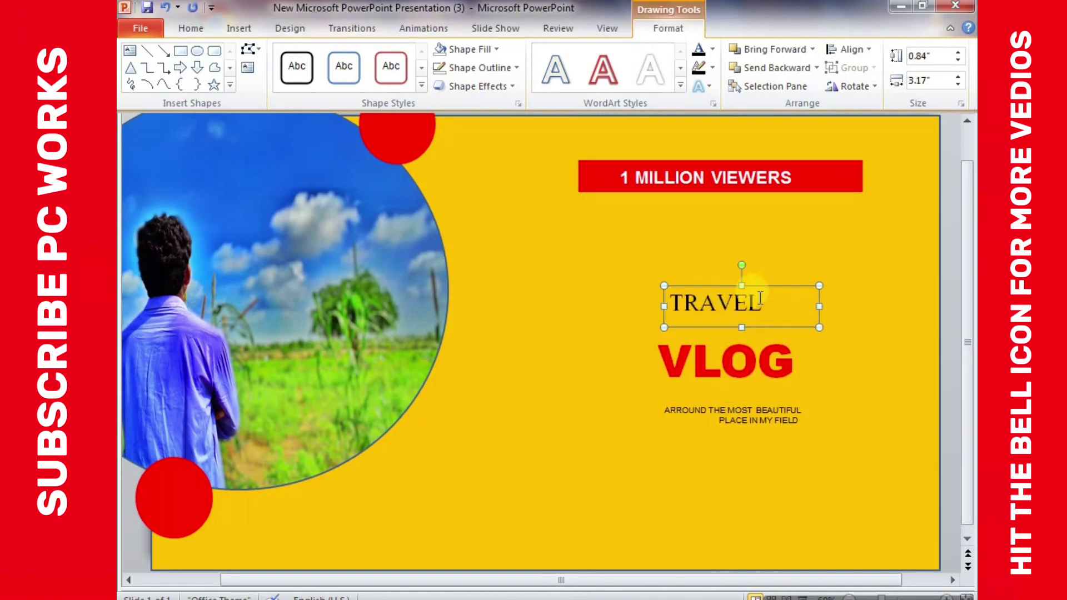
# - Replace TRAVEL with EXPLORING and nudge VLOG slightly right
pyautogui.doubleClick(756, 323)
pyautogui.write('EXPLORI')
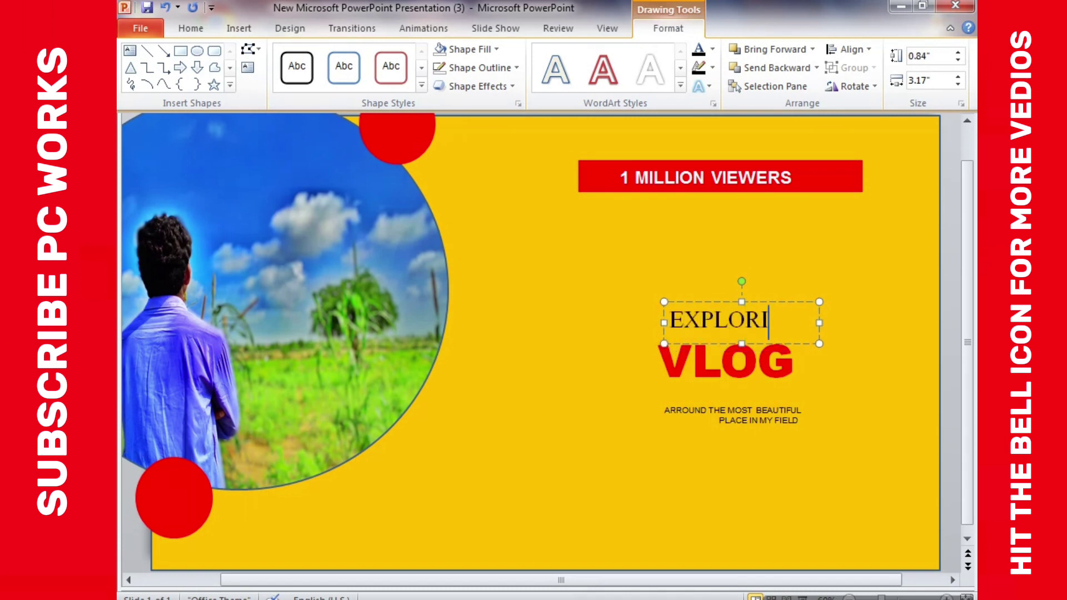
pyautogui.write('NG')
pyautogui.click(734, 389)
pyautogui.moveTo(733, 389); pyautogui.dragTo(745, 389)
pyautogui.click(180, 51)
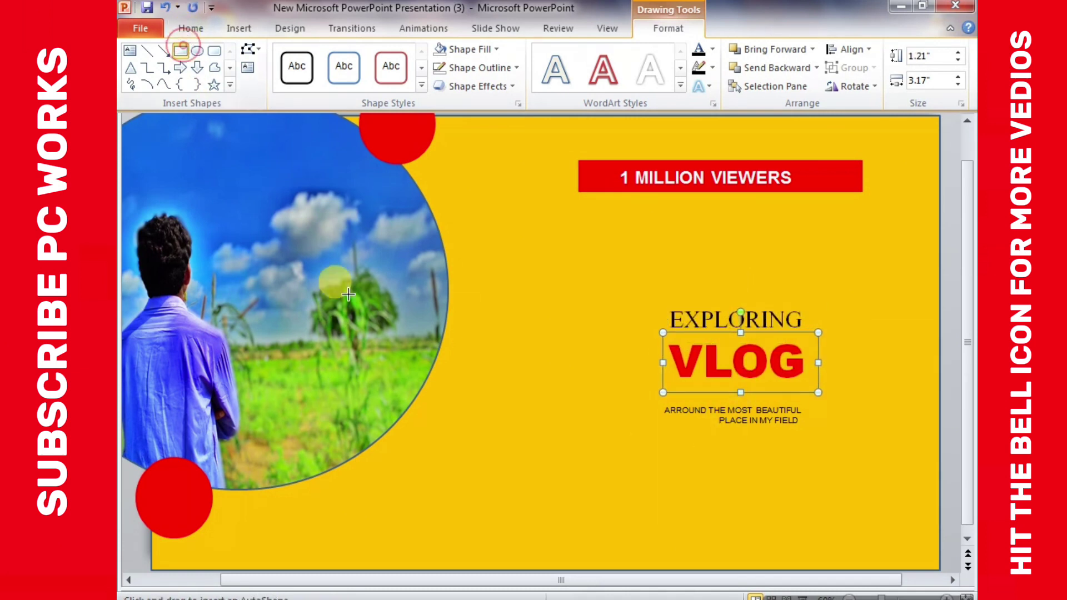
# - Draw a rectangle near the bottom centre and a SUBSCRIBE text box over it
pyautogui.moveTo(435, 473); pyautogui.dragTo(656, 511)
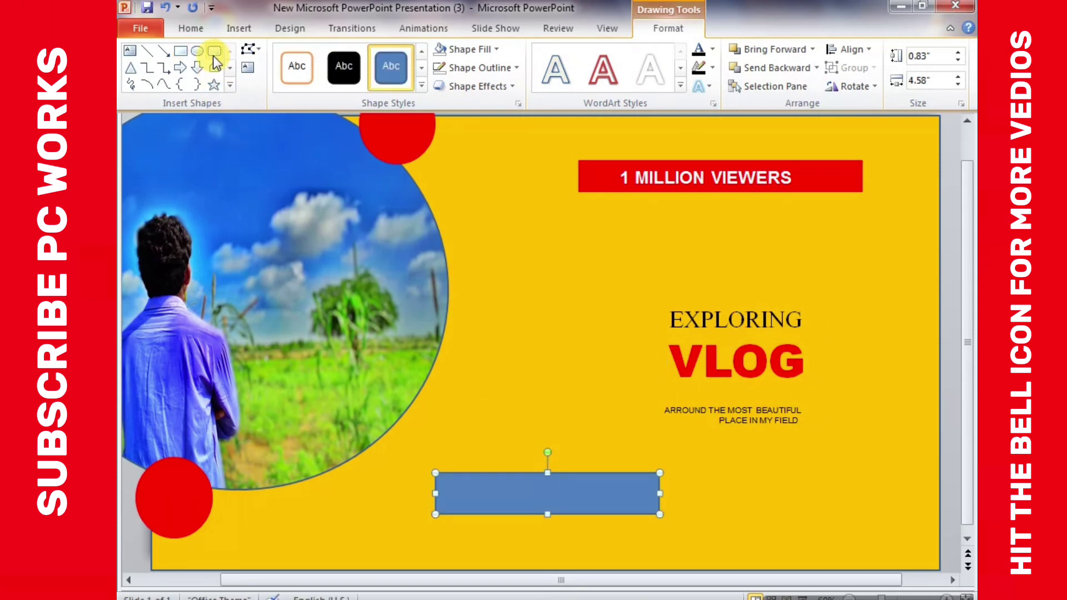
pyautogui.click(129, 50)
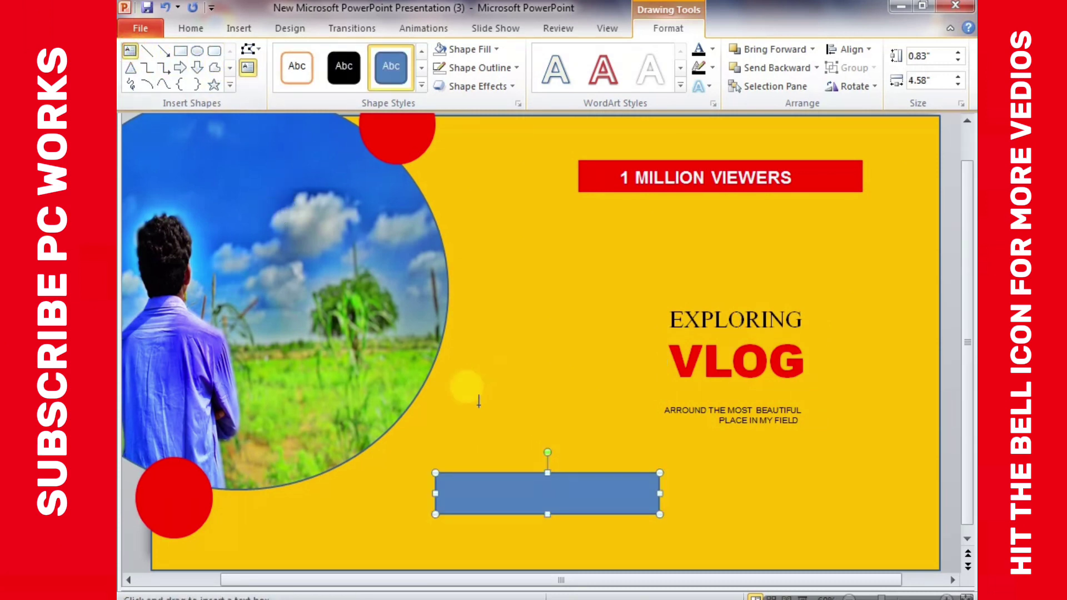
pyautogui.moveTo(407, 451); pyautogui.dragTo(735, 559)
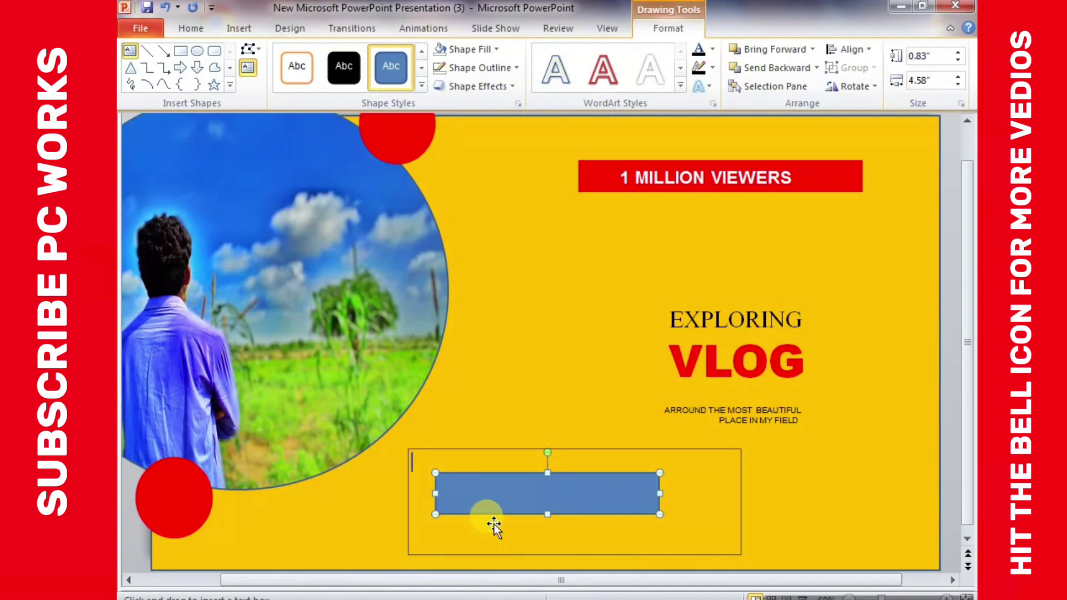
pyautogui.write('SUBSCRIBE')
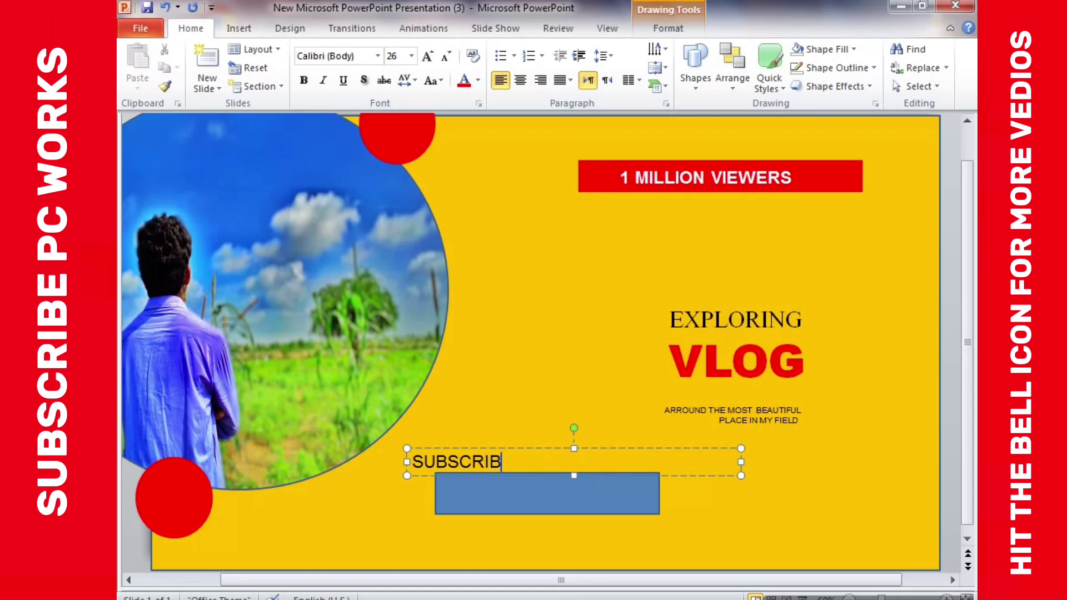
# - Fill the rectangle red
pyautogui.click(457, 501)
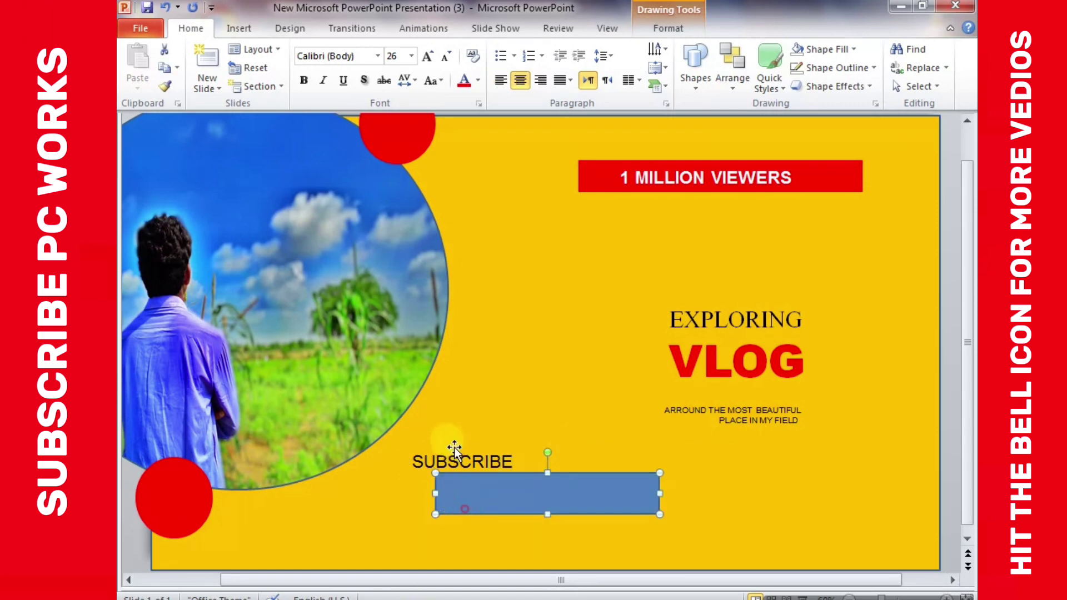
pyautogui.click(669, 29)
pyautogui.click(442, 52)
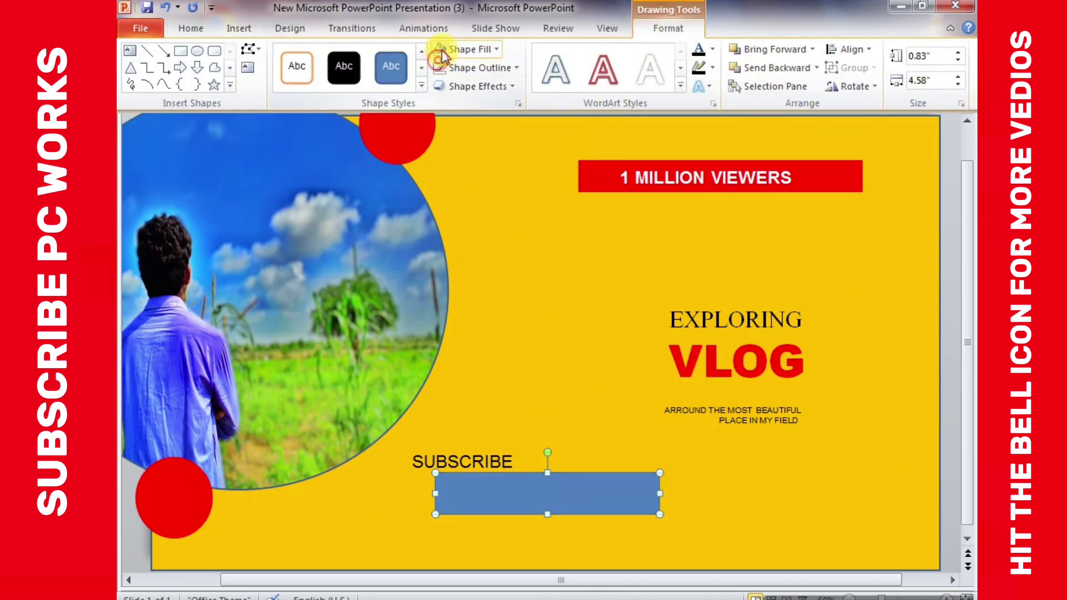
pyautogui.click(460, 49)
pyautogui.click(452, 180)
# - Move the SUBSCRIBE text onto the red bar and narrow the bar
pyautogui.click(514, 457)
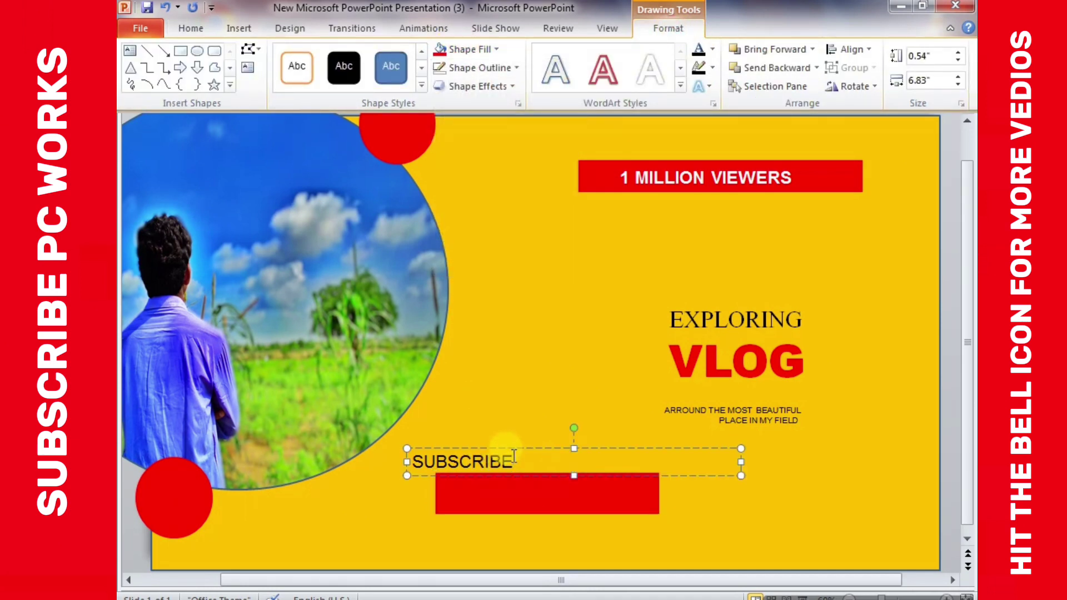
pyautogui.moveTo(518, 449); pyautogui.dragTo(523, 479)
pyautogui.click(650, 510)
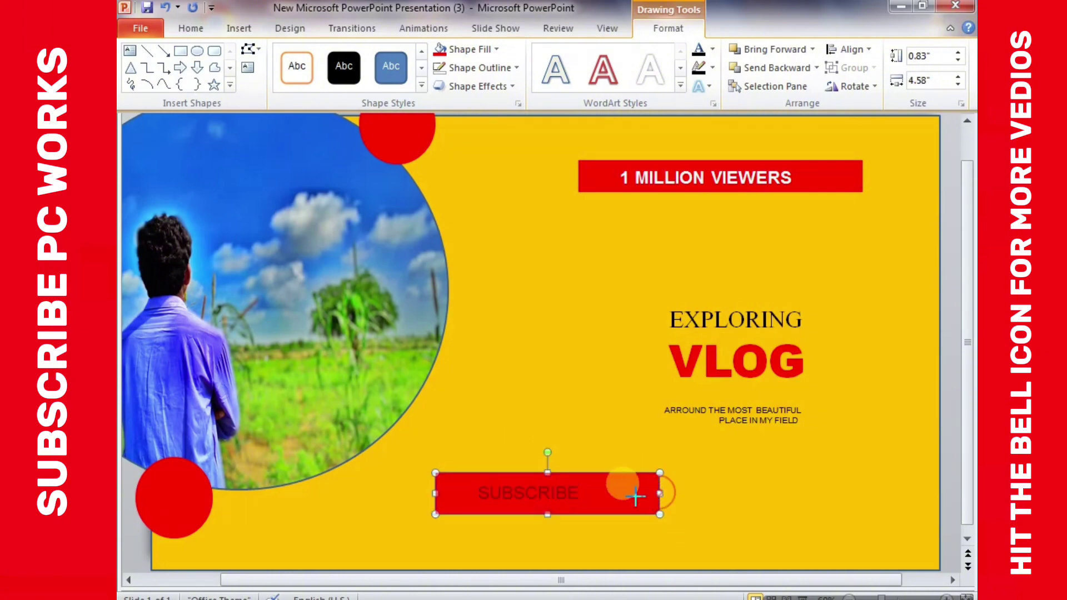
pyautogui.moveTo(659, 493); pyautogui.dragTo(615, 493)
pyautogui.click(527, 493)
pyautogui.click(470, 49)
pyautogui.click(481, 191)
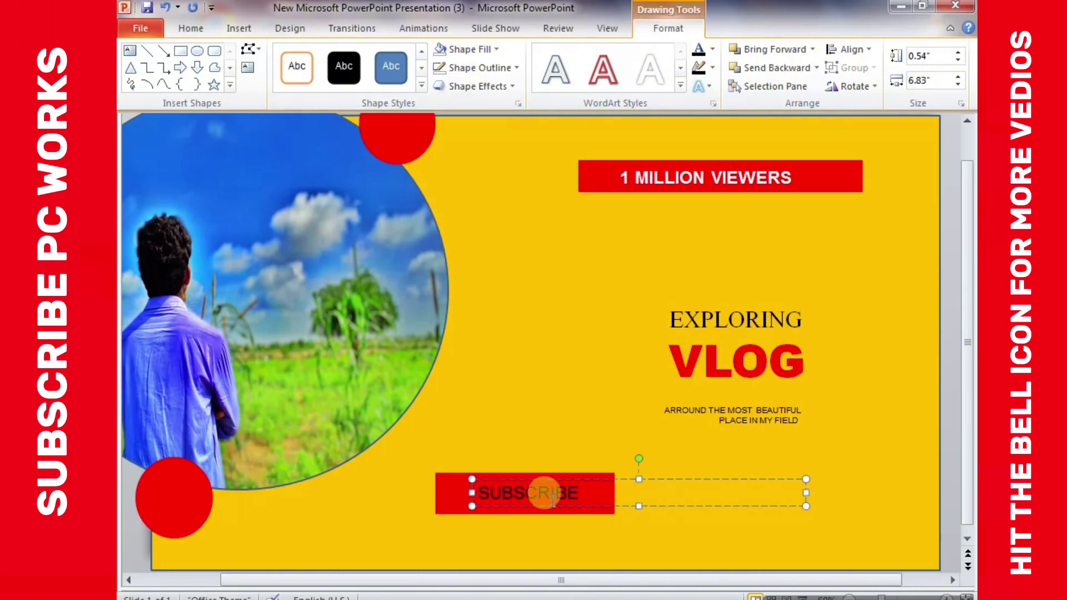
# - Make the SUBSCRIBE text white
pyautogui.doubleClick(549, 493)
pyautogui.click(190, 28)
pyautogui.click(477, 80)
pyautogui.click(490, 114)
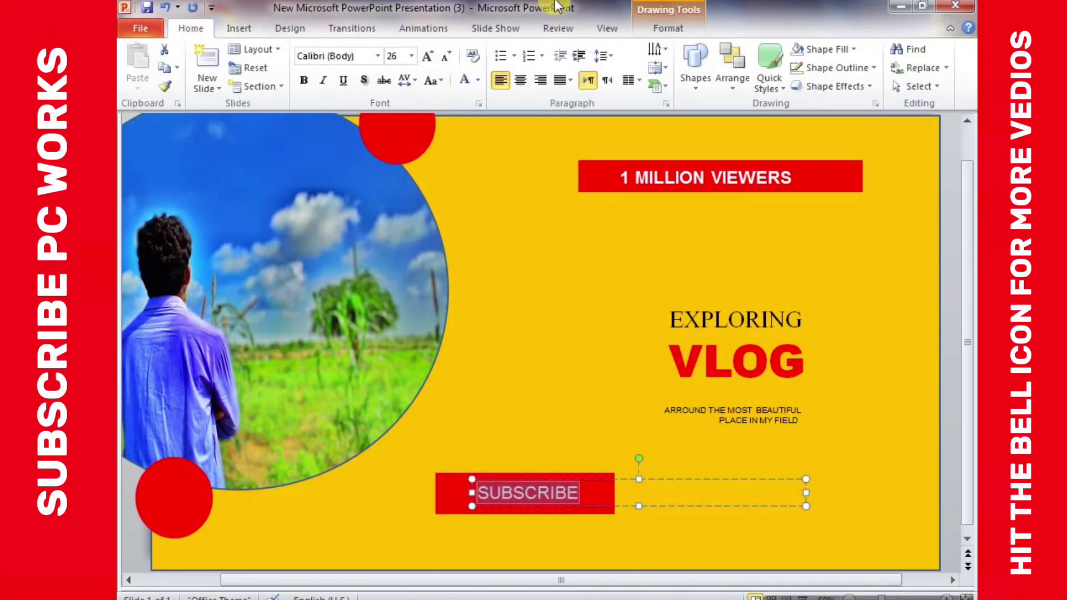
pyautogui.click(514, 320)
# - Shrink the red bar to fit and centre SUBSCRIBE over it
pyautogui.click(508, 508)
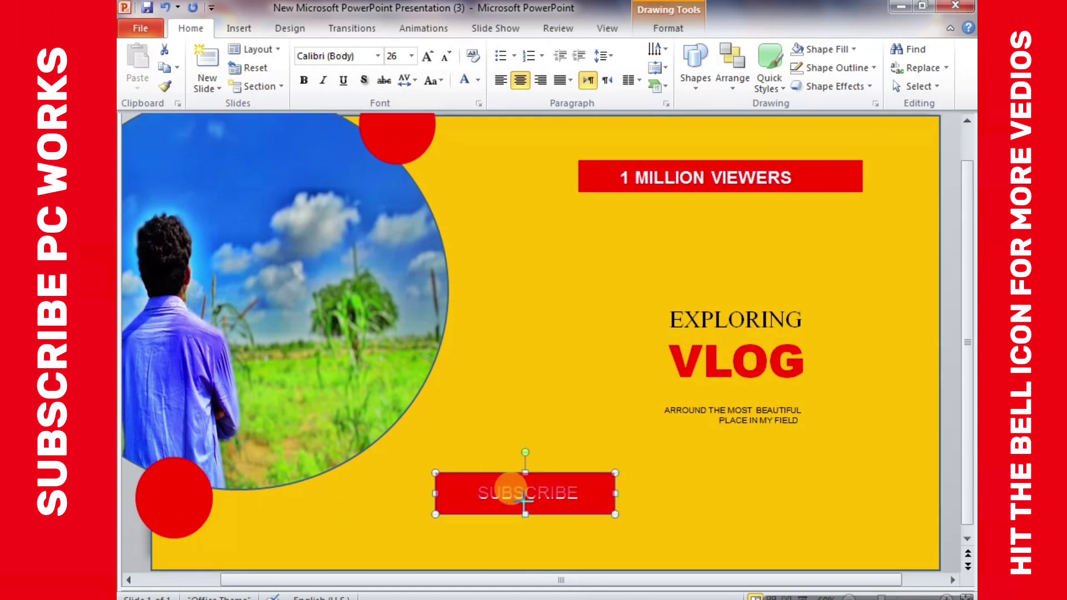
pyautogui.moveTo(614, 514); pyautogui.dragTo(599, 505)
pyautogui.click(537, 479)
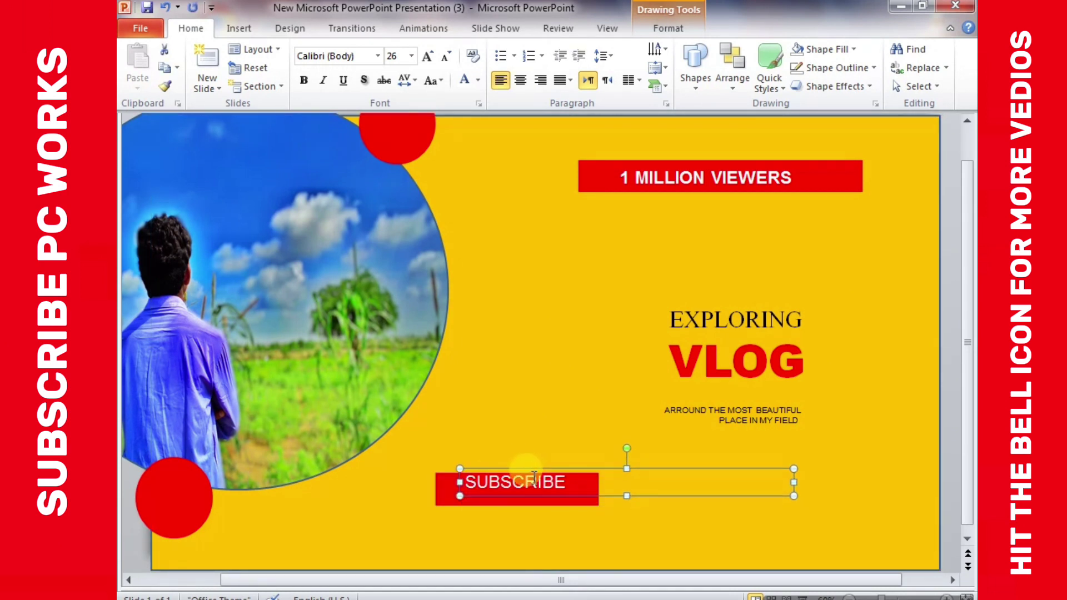
pyautogui.moveTo(536, 479); pyautogui.dragTo(523, 476)
pyautogui.click(502, 520)
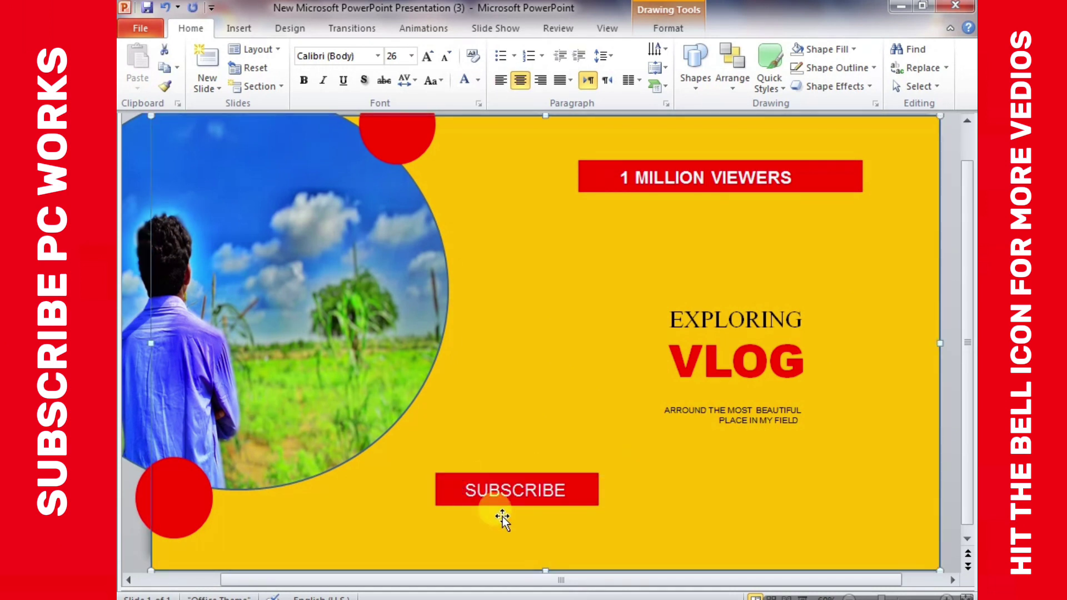
# - Draw a curved block arrow beside the photo and rotate it to point downward
pyautogui.click(231, 29)
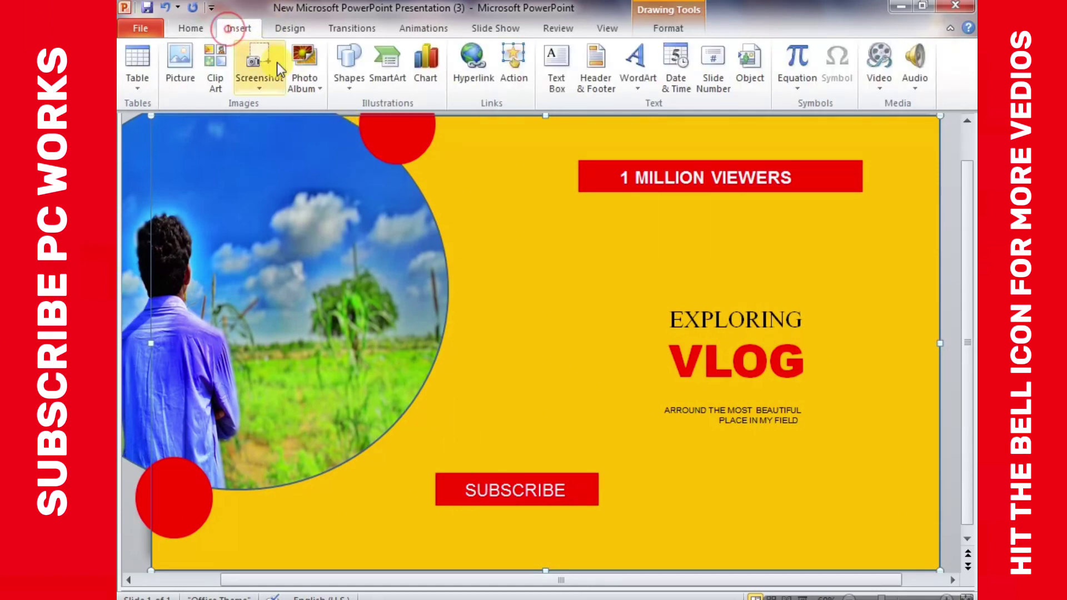
pyautogui.click(347, 61)
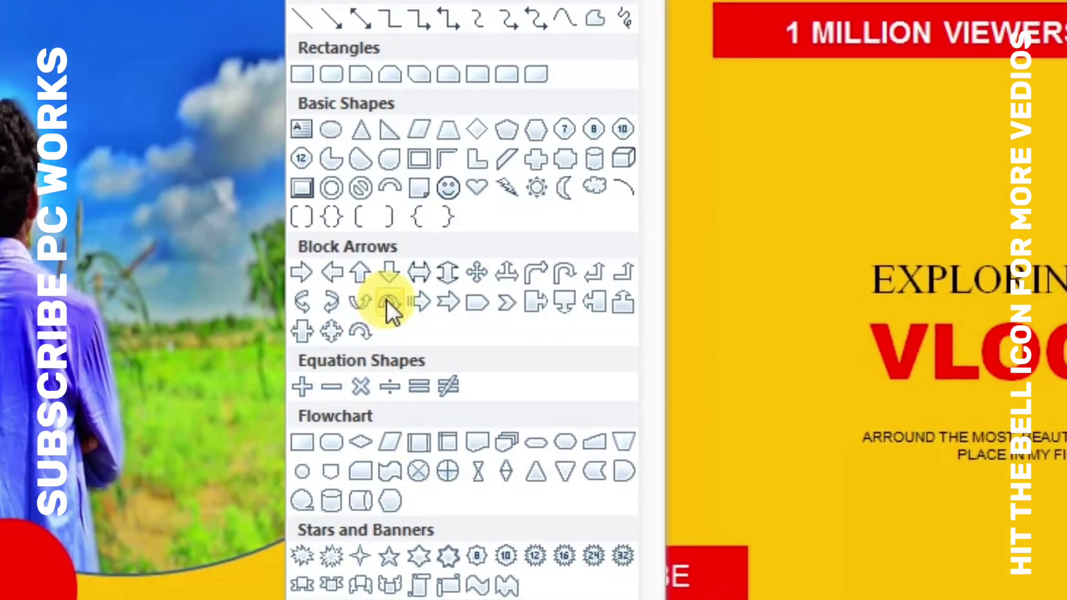
pyautogui.click(388, 303)
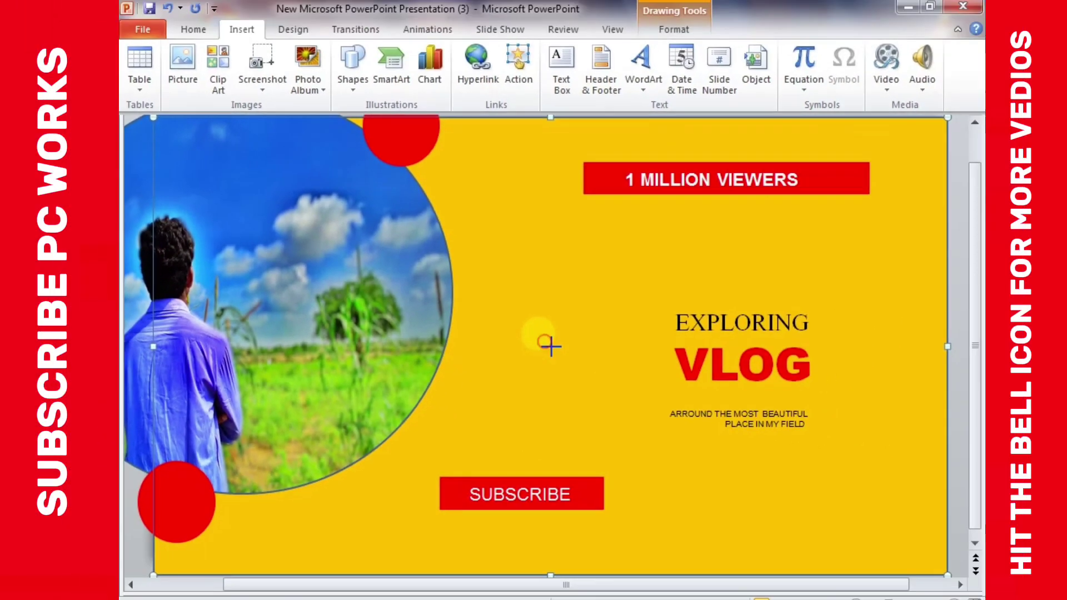
pyautogui.moveTo(550, 345)
pyautogui.mouseDown()
pyautogui.moveTo(579, 394)
pyautogui.moveTo(717, 451)
pyautogui.mouseUp()
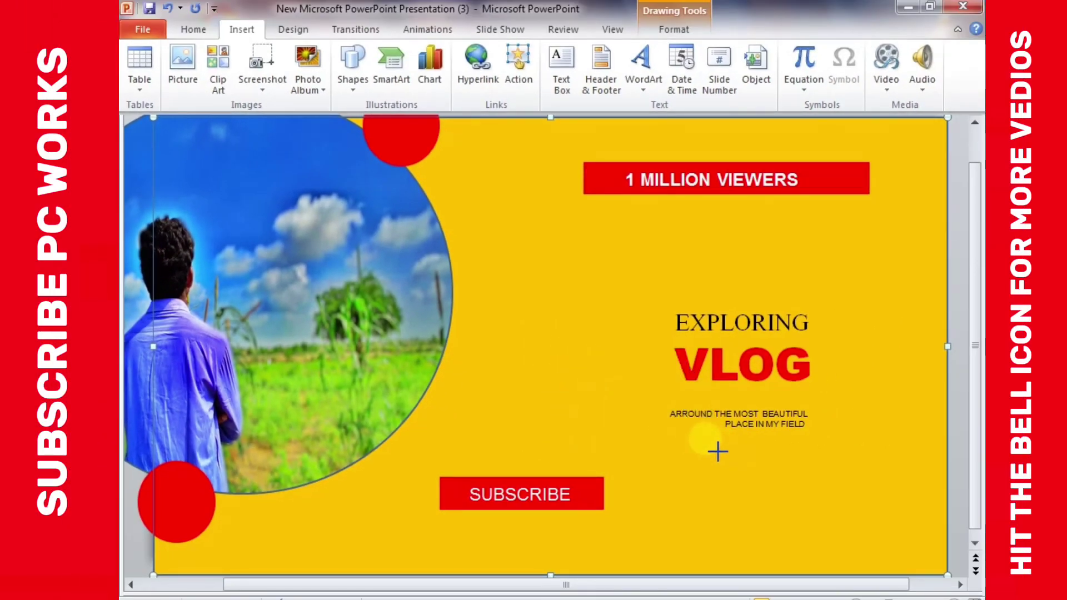
pyautogui.moveTo(572, 385); pyautogui.dragTo(481, 364)
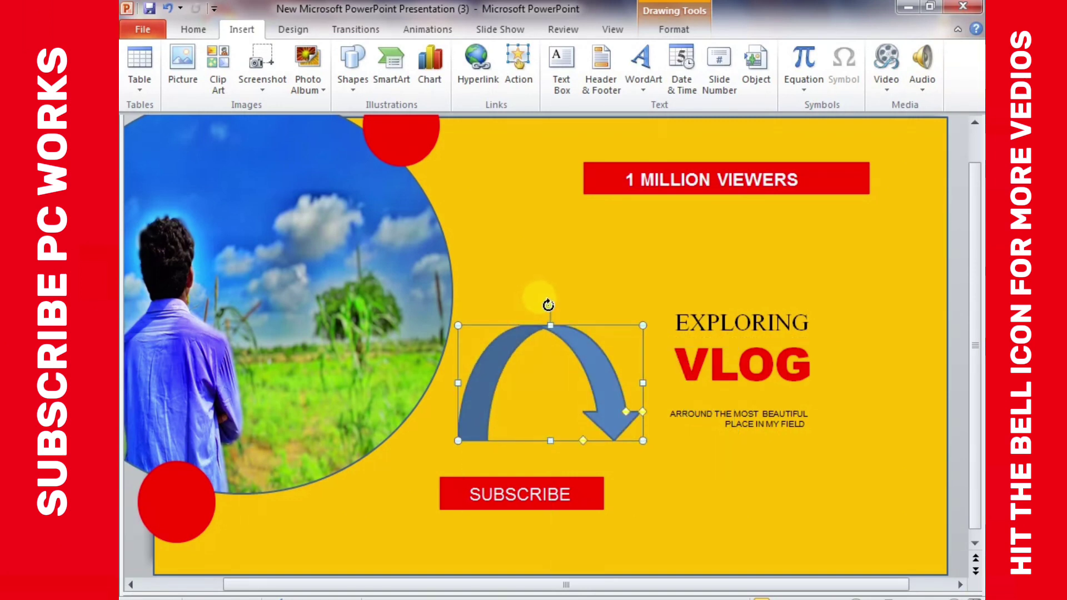
pyautogui.moveTo(548, 305); pyautogui.dragTo(599, 335)
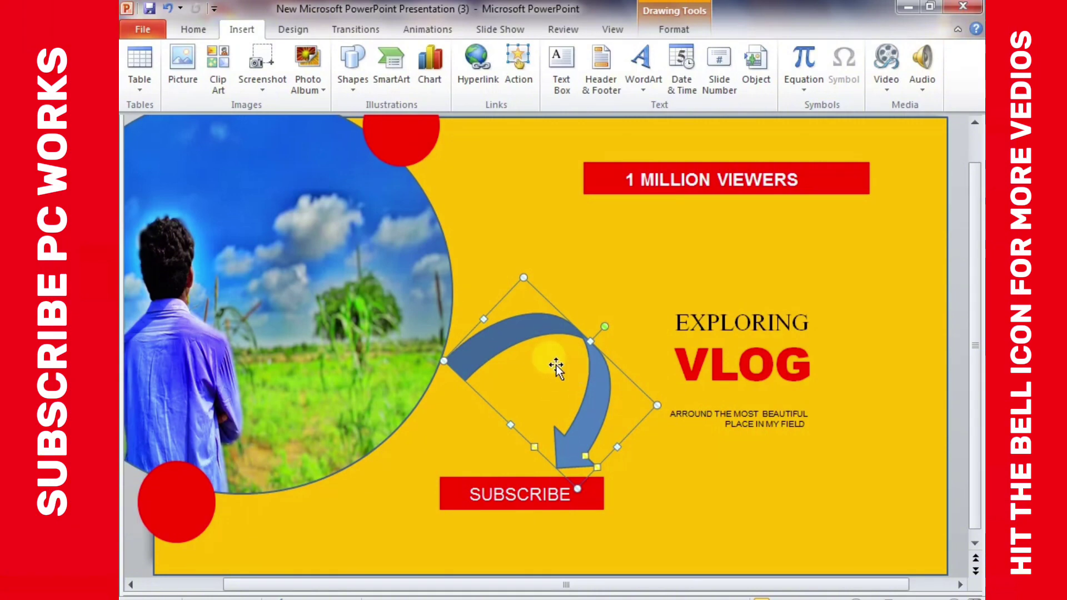
# - Reshape the arrow's outline with Edit Points, adding and bending a vertex
pyautogui.rightClick(550, 327)
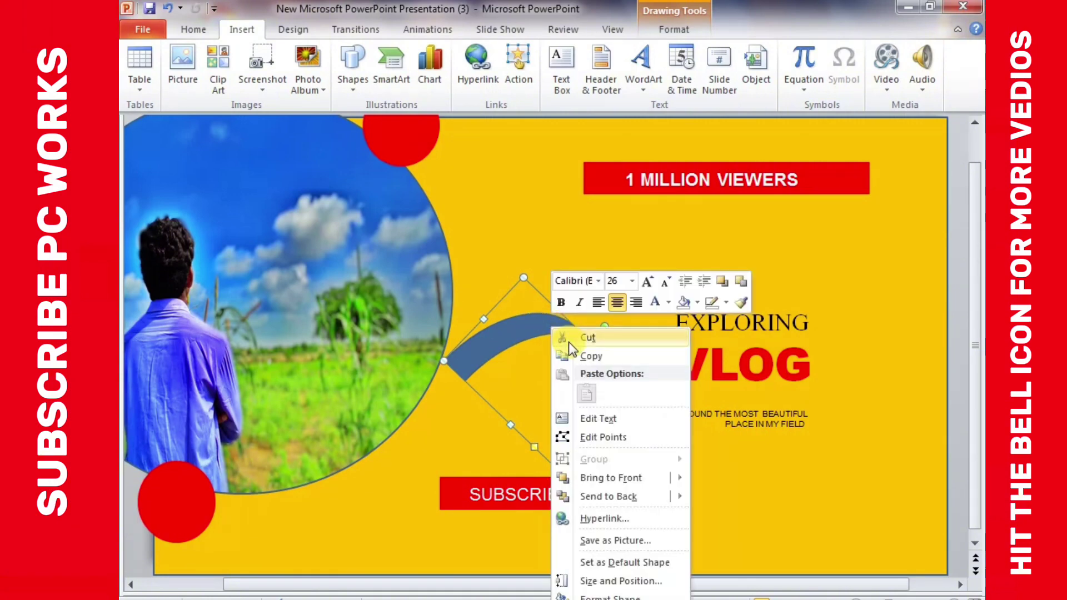
pyautogui.click(585, 439)
pyautogui.click(500, 324)
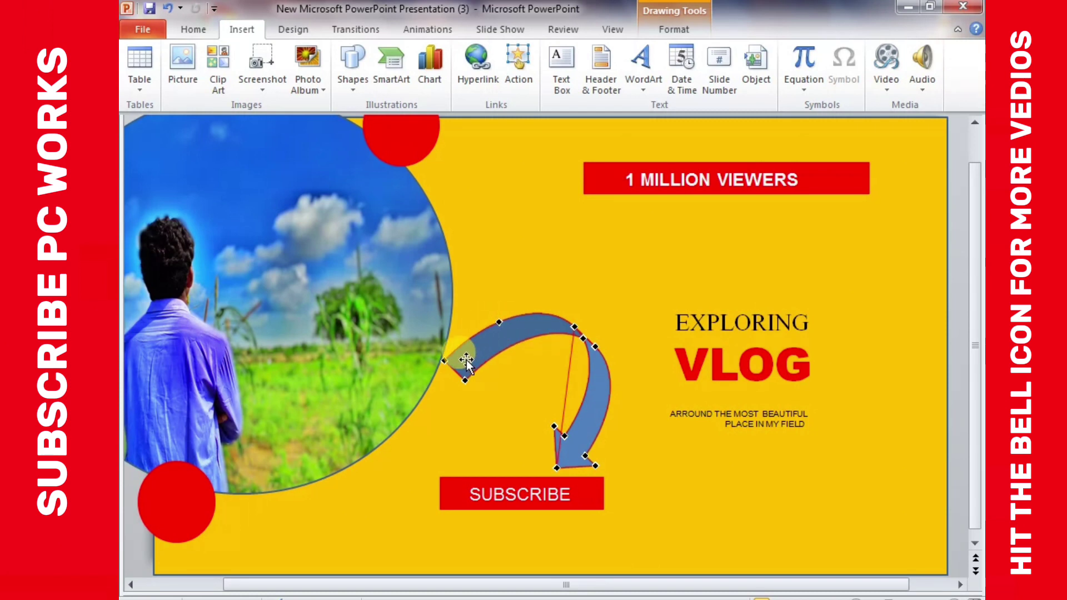
pyautogui.moveTo(573, 326); pyautogui.dragTo(574, 333)
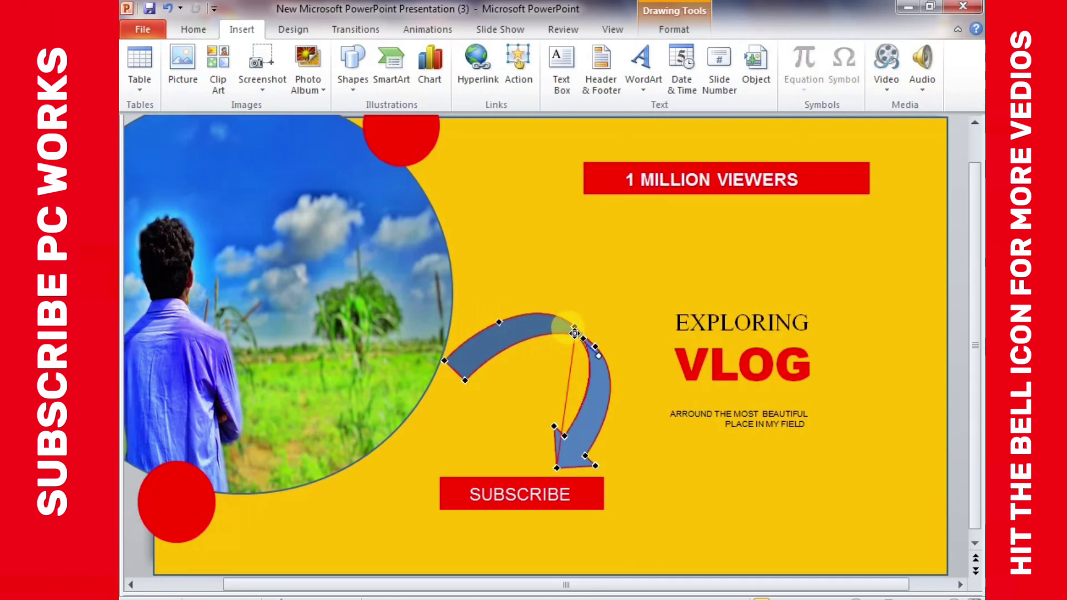
pyautogui.click(548, 358)
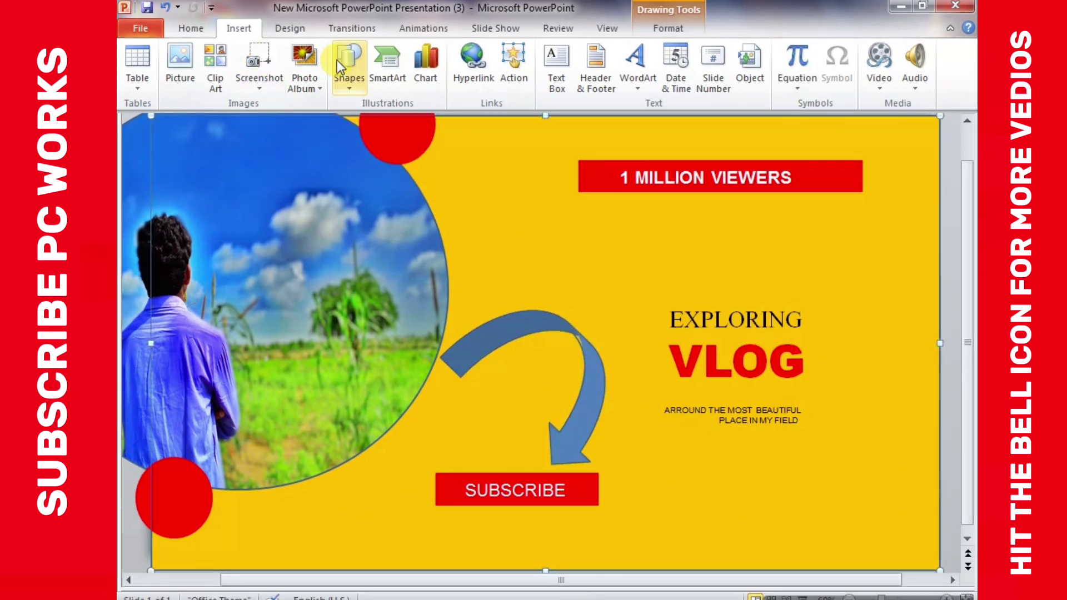
# - Draw a rectangle, tilt the arrow slightly clockwise, and angle the rectangle over it
pyautogui.click(341, 66)
pyautogui.click(332, 189)
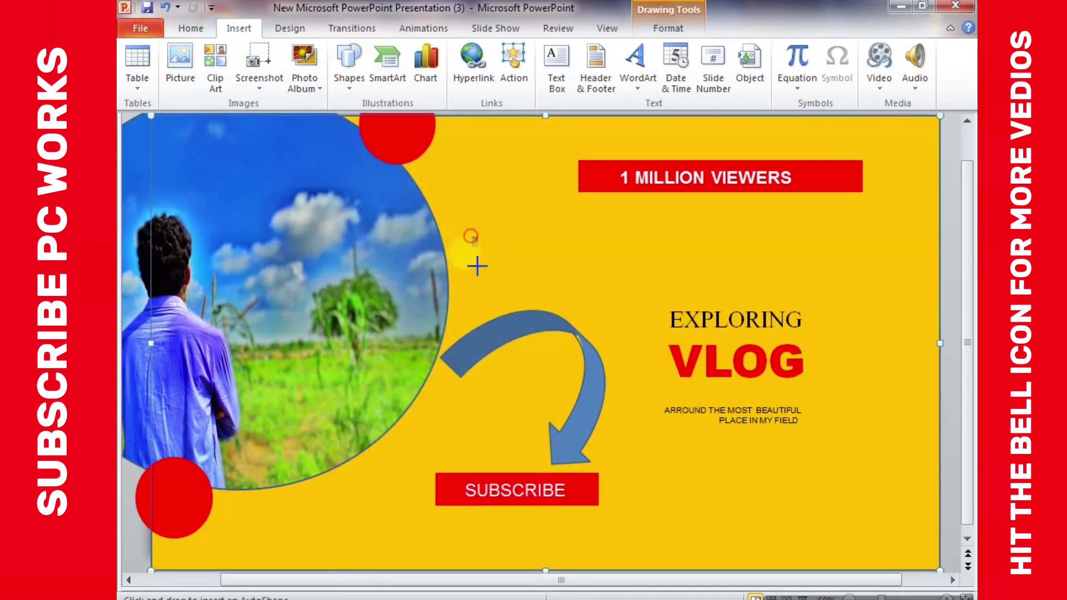
pyautogui.moveTo(471, 239); pyautogui.dragTo(615, 382)
pyautogui.moveTo(559, 281); pyautogui.dragTo(535, 187)
pyautogui.click(524, 329)
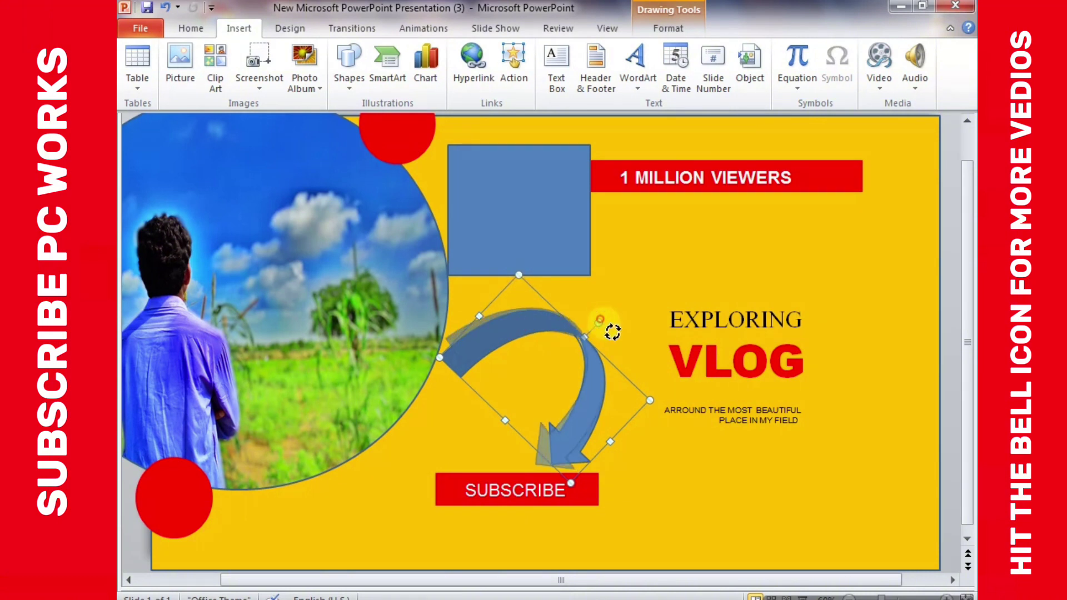
pyautogui.hotkey('alt', 'Right')
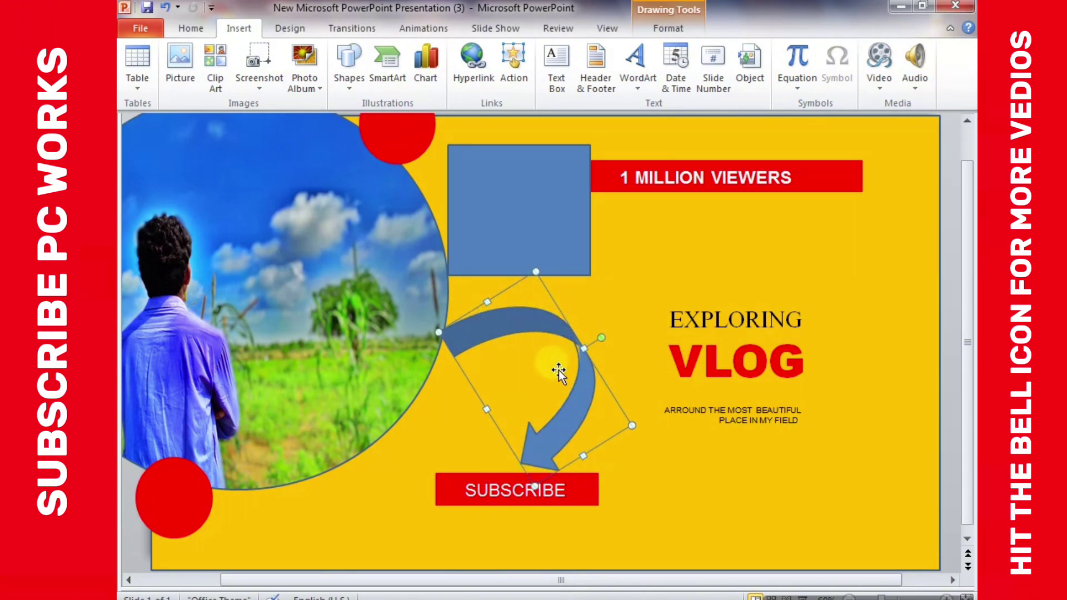
pyautogui.moveTo(558, 248); pyautogui.dragTo(545, 348)
pyautogui.moveTo(519, 212); pyautogui.dragTo(503, 209)
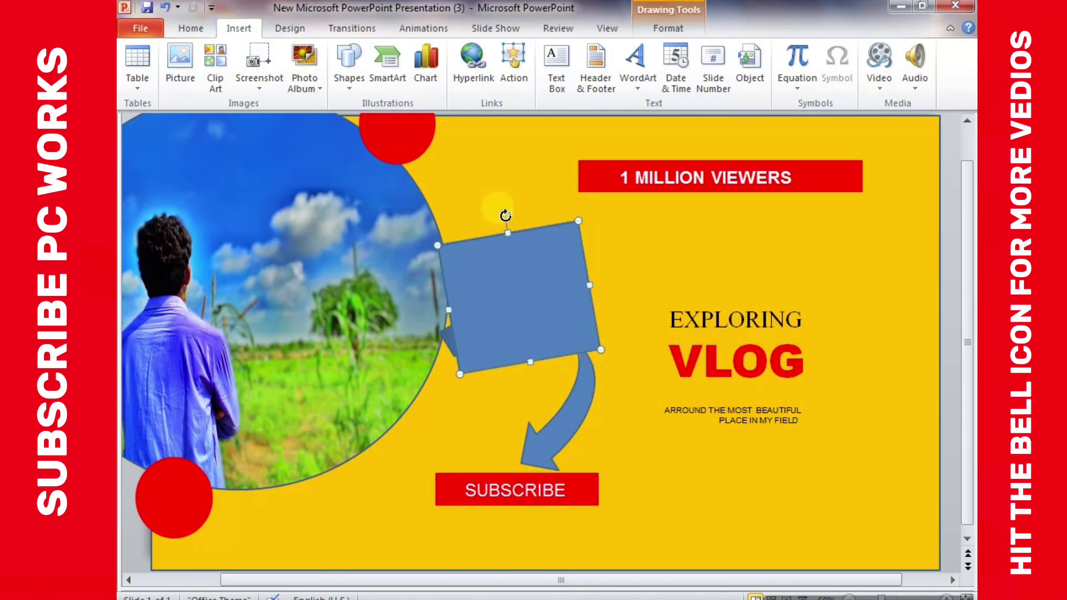
pyautogui.click(586, 381)
pyautogui.moveTo(586, 381); pyautogui.dragTo(591, 382)
# - Remove the rectangle's fill and fit it around the arrow
pyautogui.click(667, 28)
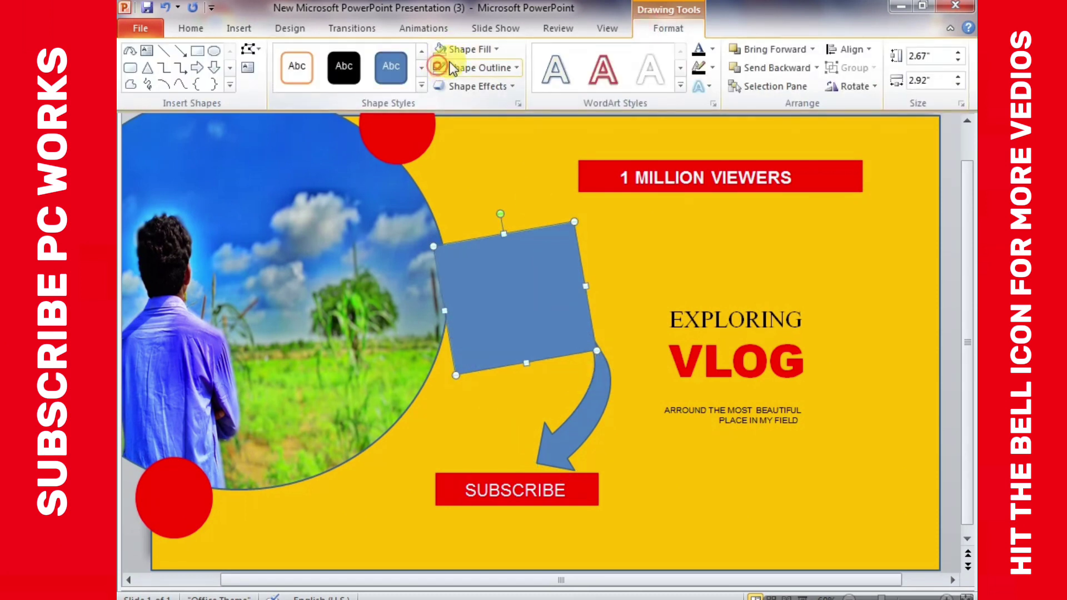
pyautogui.click(469, 49)
pyautogui.click(472, 186)
pyautogui.moveTo(555, 321); pyautogui.dragTo(588, 318)
pyautogui.moveTo(528, 210); pyautogui.dragTo(529, 207)
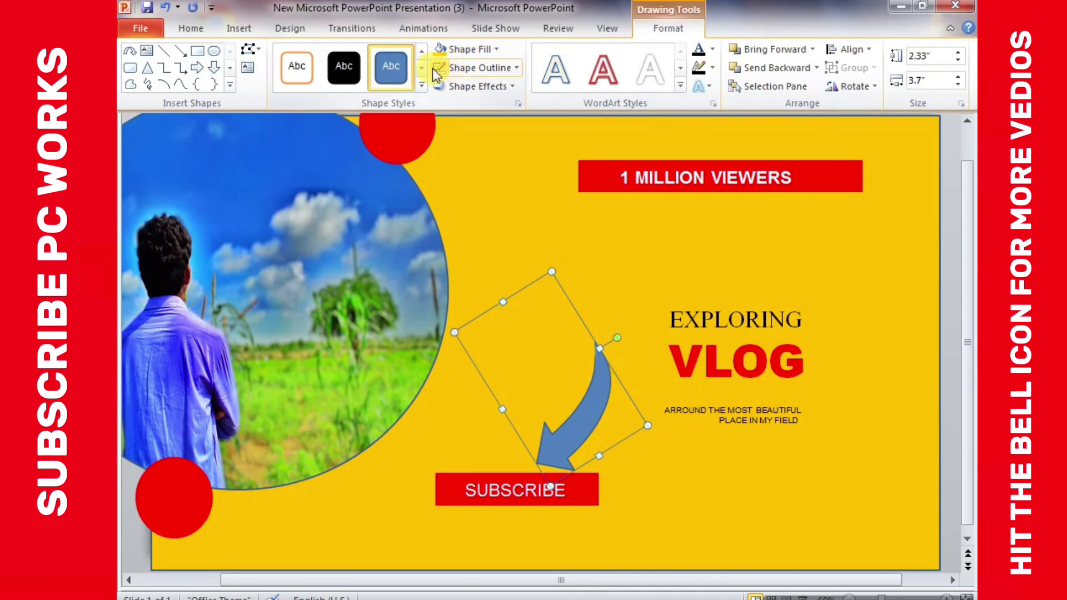
# - Fill the curved arrow black
pyautogui.click(463, 50)
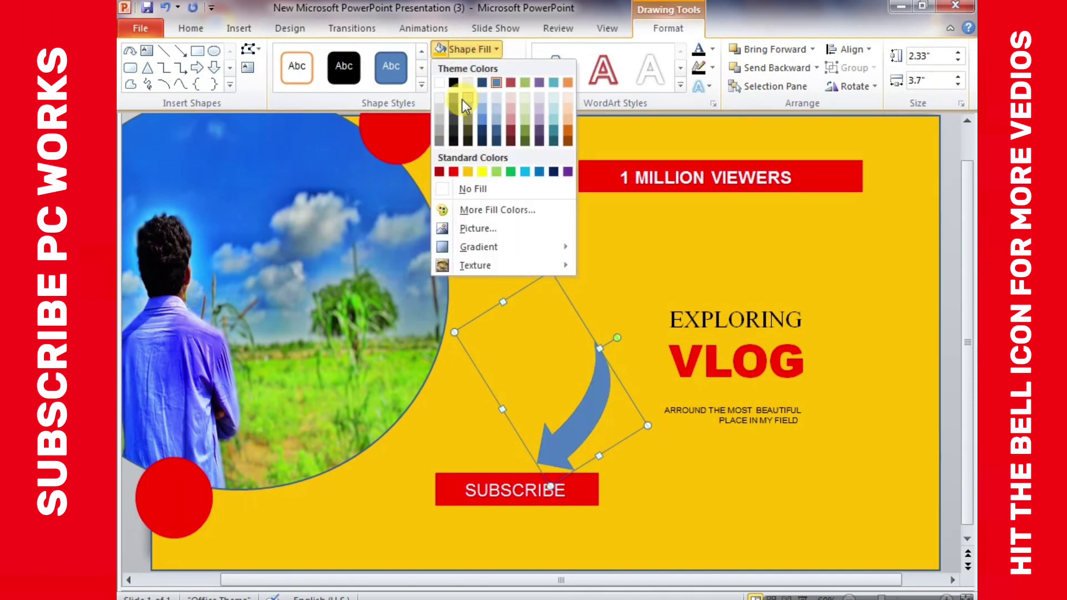
pyautogui.click(457, 83)
pyautogui.click(653, 472)
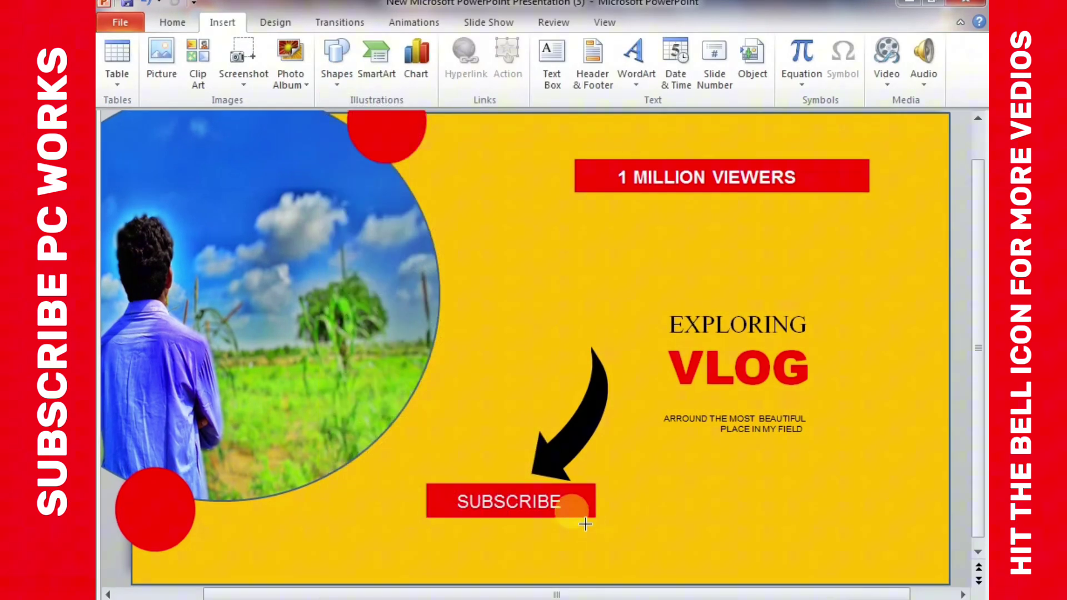
# - Draw a rounded bar along the slide bottom, nudge it into place and reduce its height
pyautogui.moveTo(587, 510)
pyautogui.mouseDown()
pyautogui.moveTo(736, 559)
pyautogui.moveTo(933, 578)
pyautogui.mouseUp()
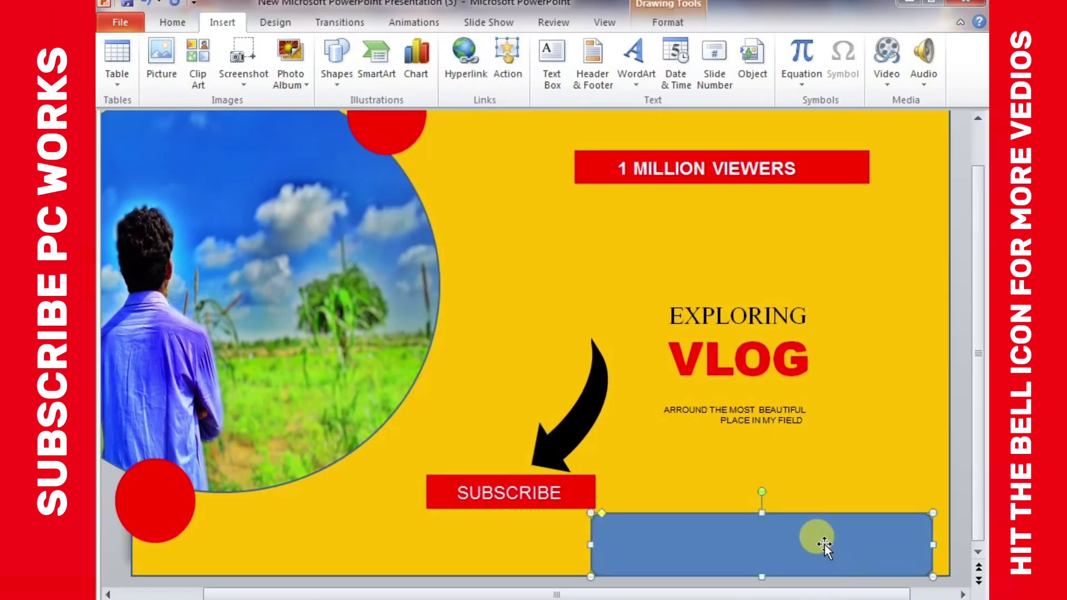
pyautogui.press('Up')
pyautogui.press('Up')
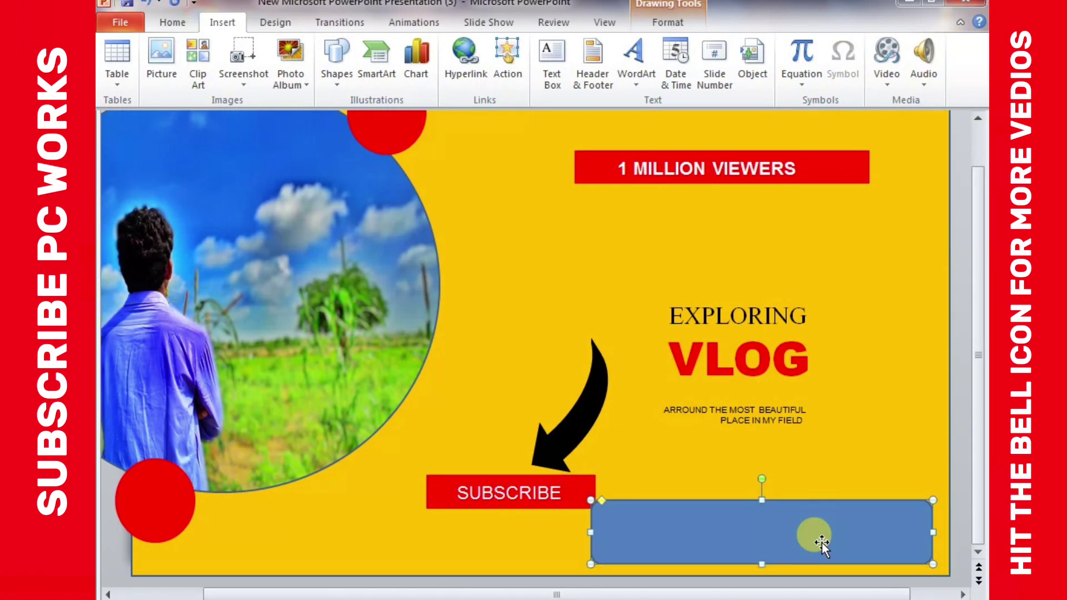
pyautogui.press('Left')
pyautogui.press('Down')
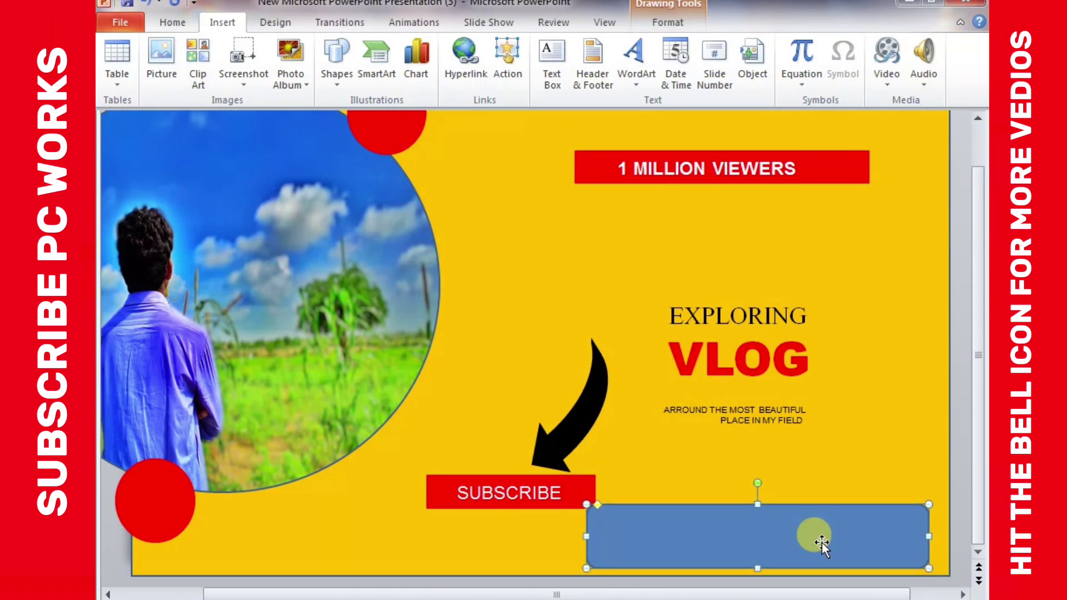
pyautogui.press('Down')
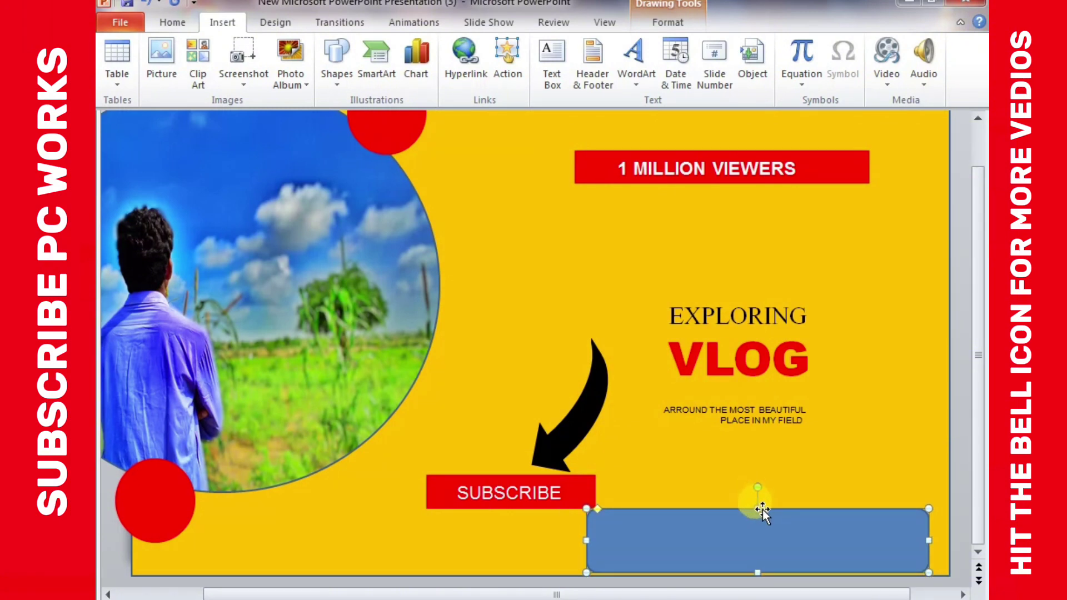
pyautogui.moveTo(758, 509); pyautogui.dragTo(754, 529)
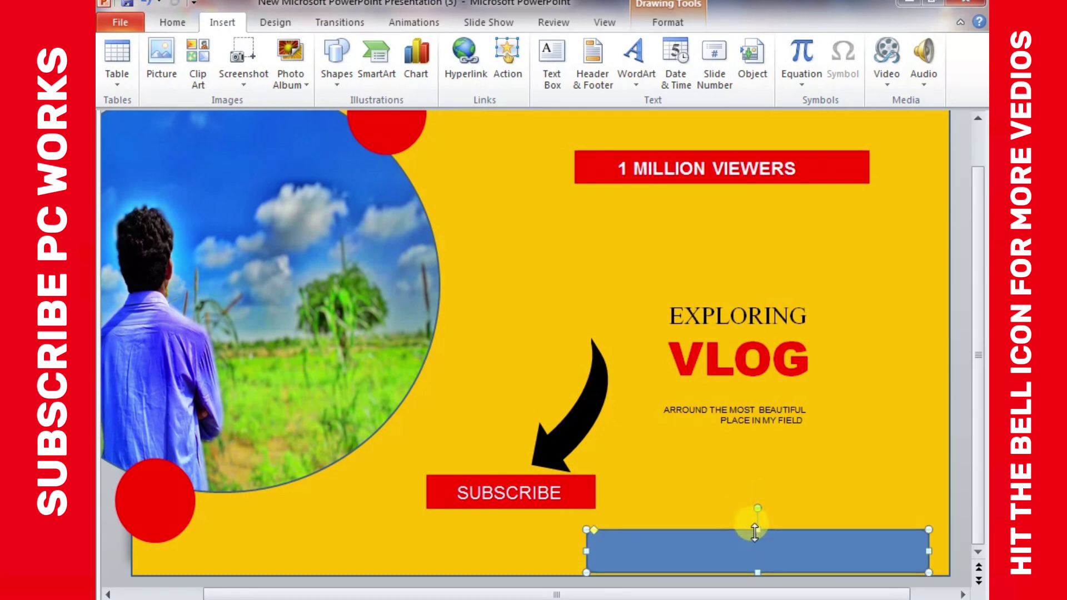
pyautogui.press('Up')
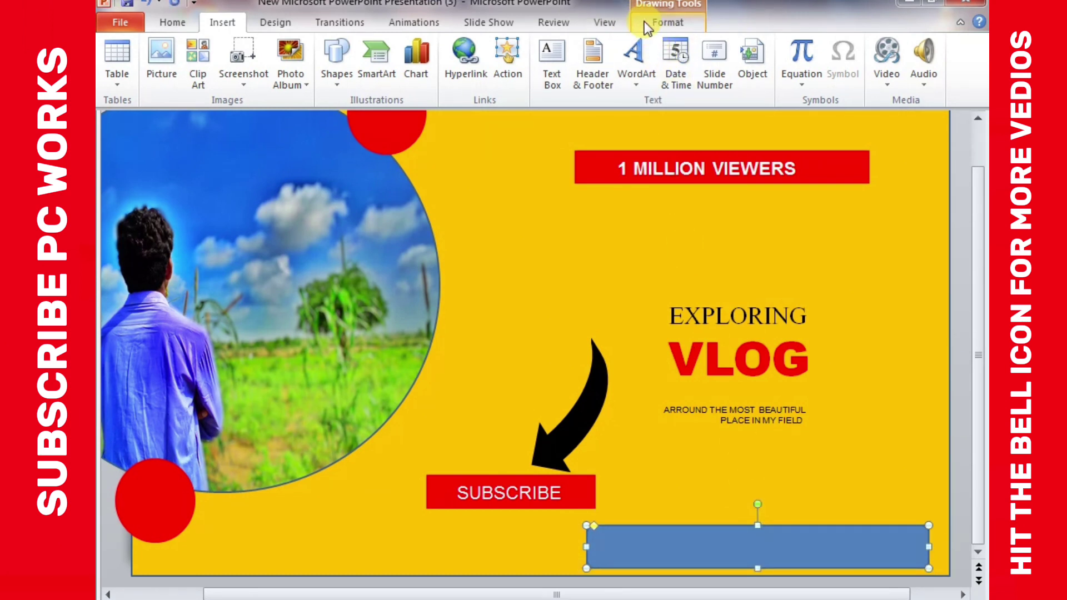
# - Fill the bottom bar red and drag out an empty text box on the slide
pyautogui.click(644, 21)
pyautogui.click(465, 44)
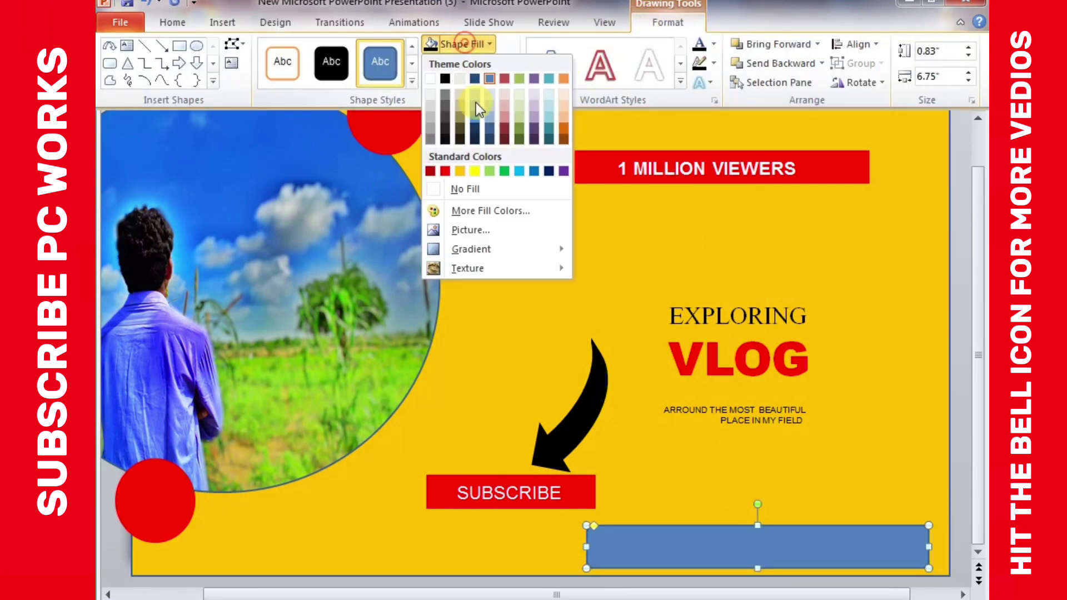
pyautogui.click(443, 171)
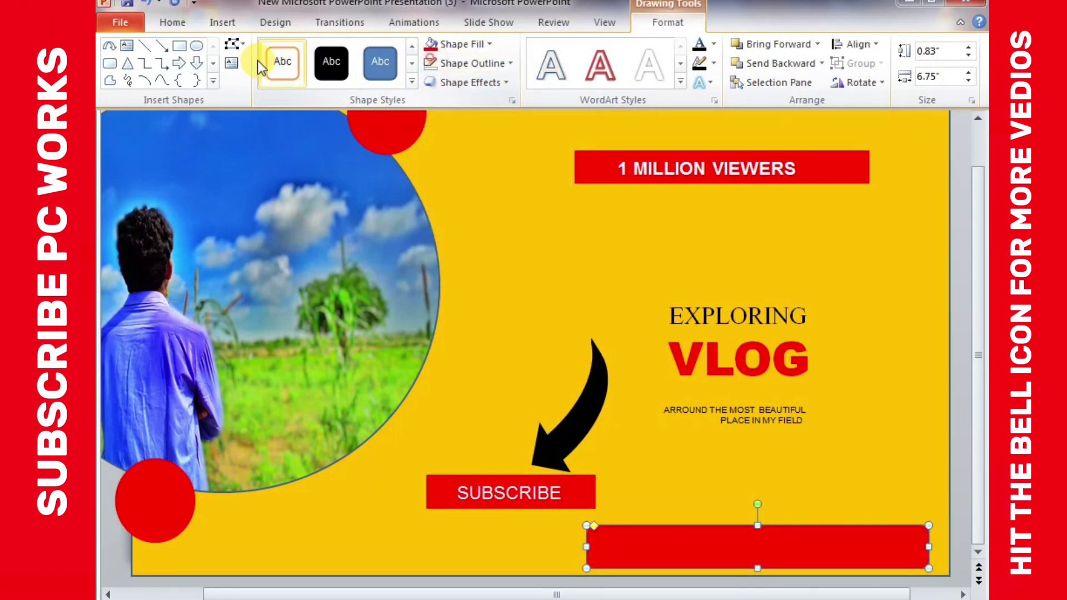
pyautogui.click(231, 63)
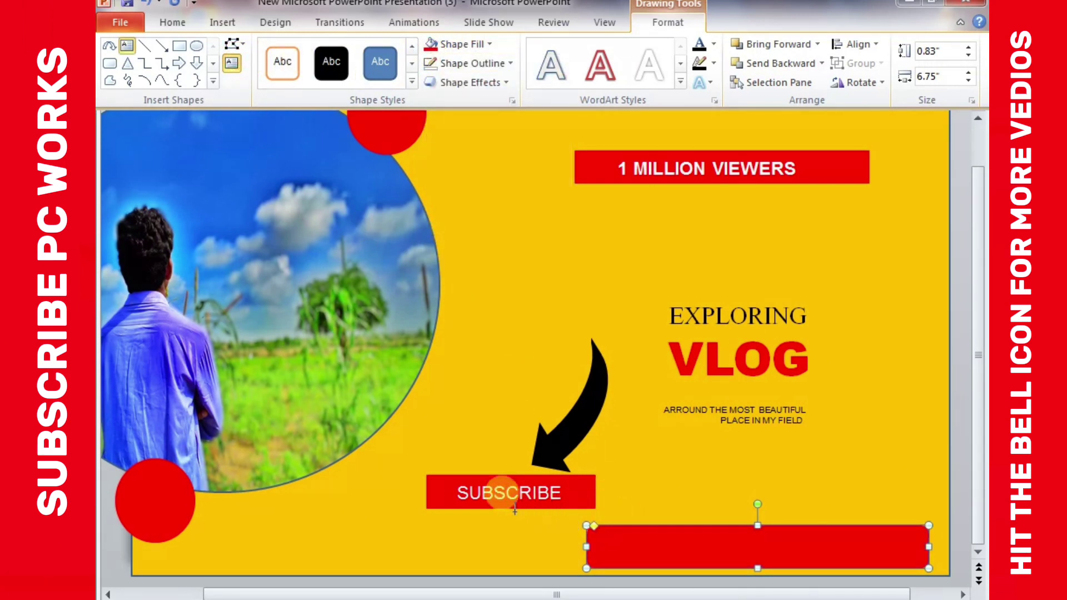
pyautogui.moveTo(481, 307); pyautogui.dragTo(844, 392)
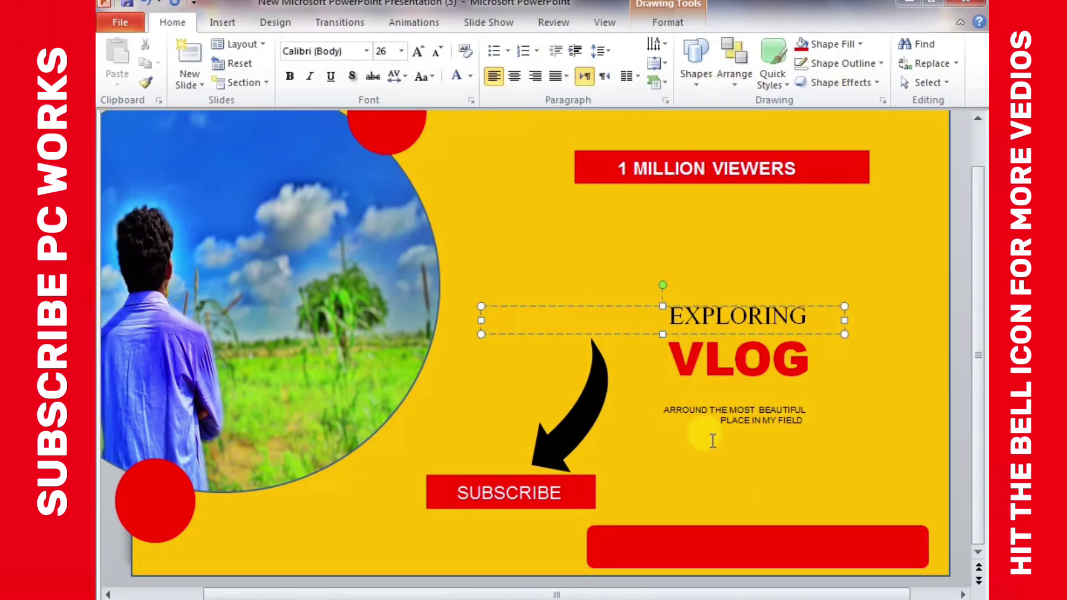
# - Type the label 'ZR SHORTS & VLOGS' and colour it white
pyautogui.write('ZR SHORTS & VLOGS')
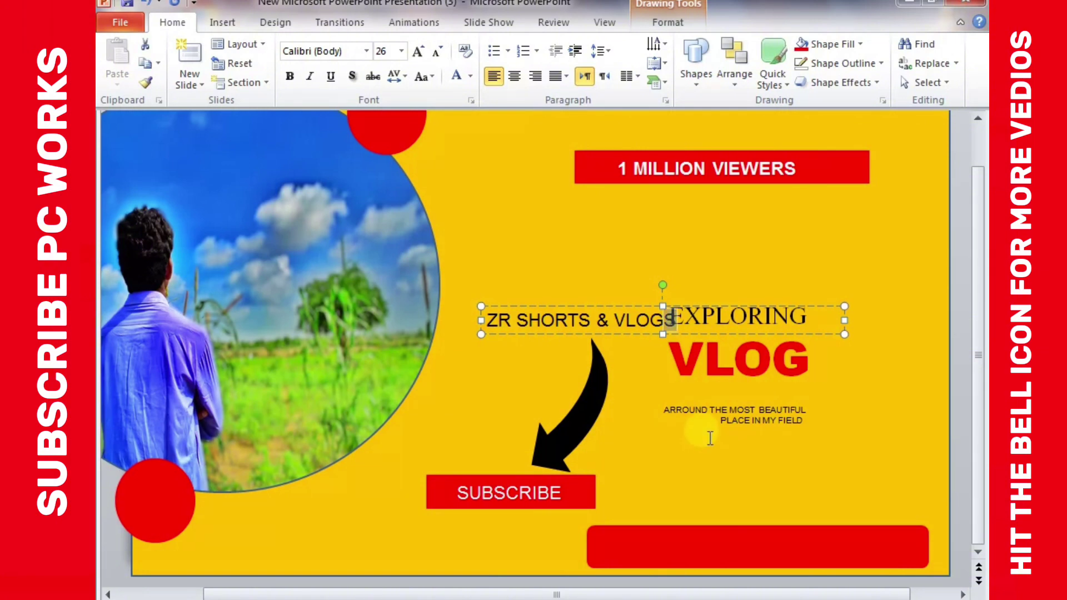
pyautogui.hotkey('shift', 'Left')
pyautogui.hotkey('shift', 'Left')
pyautogui.hotkey('shift', 'Left')
pyautogui.hotkey('shift', 'Left')
pyautogui.hotkey('shift', 'Left')
pyautogui.hotkey('shift', 'Left')
pyautogui.click(451, 75)
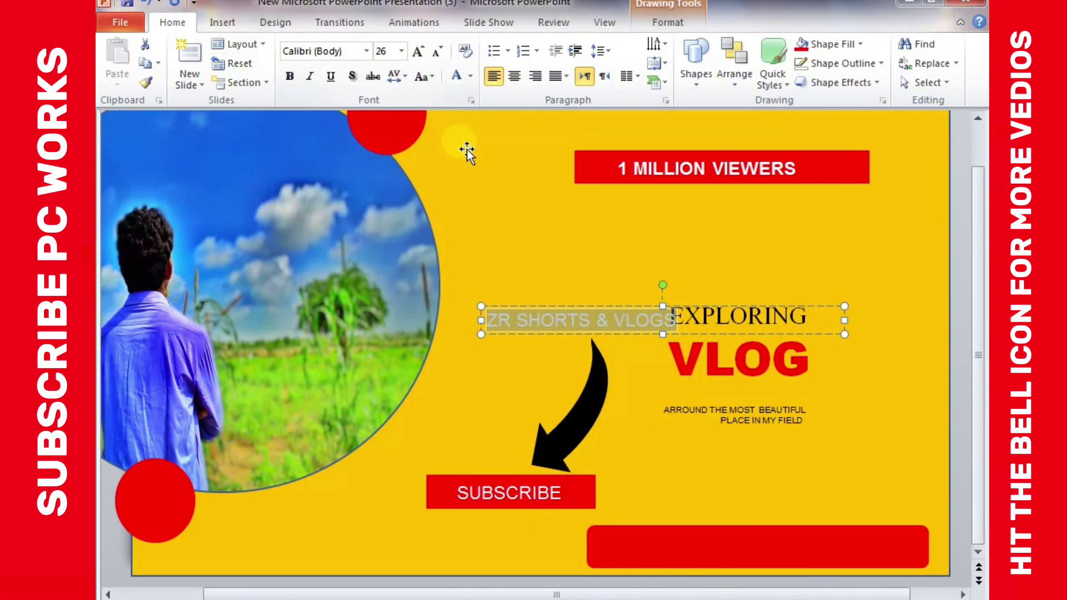
pyautogui.click(695, 306)
# - Move the label onto the red bar, make it bold and centred, and shorten the bar to fit
pyautogui.press('Down')
pyautogui.press('Down')
pyautogui.press('Down')
pyautogui.press('Down')
pyautogui.press('Down')
pyautogui.press('Down')
pyautogui.press('Down')
pyautogui.press('Down')
pyautogui.press('Down')
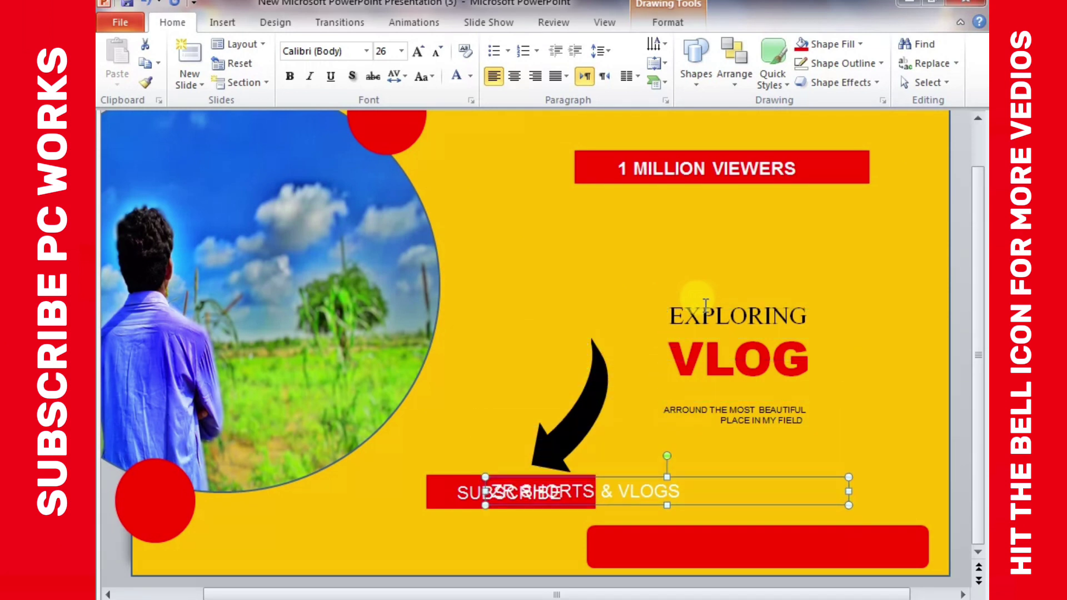
pyautogui.press('Right')
pyautogui.press('Right')
pyautogui.press('Right')
pyautogui.press('Right')
pyautogui.press('Right')
pyautogui.press('Right')
pyautogui.press('Right')
pyautogui.press('Right')
pyautogui.press('Down')
pyautogui.press('Down')
pyautogui.press('Down')
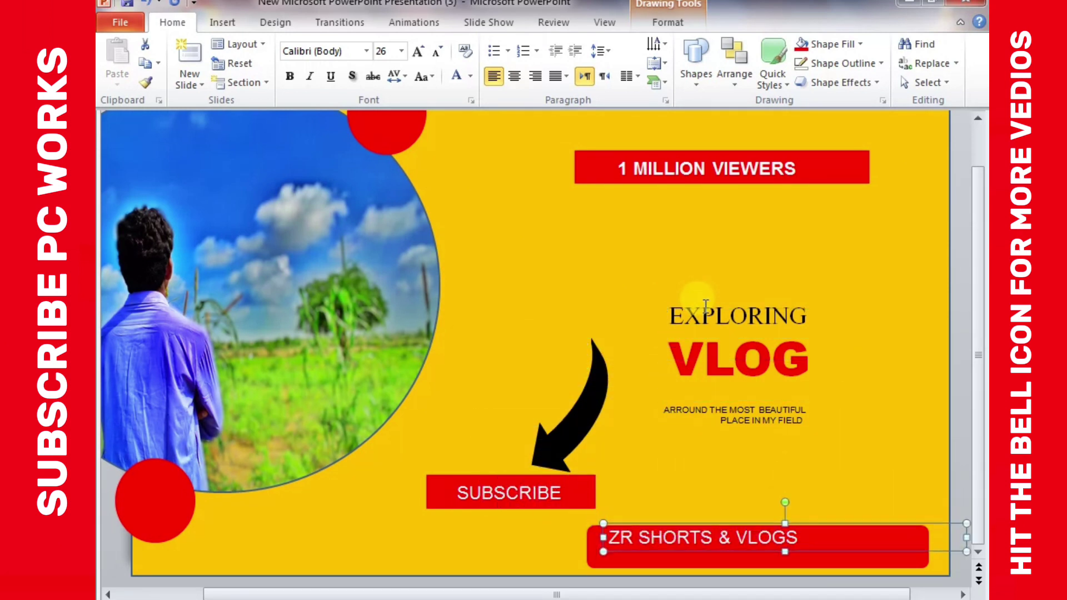
pyautogui.press('Right')
pyautogui.click(894, 562)
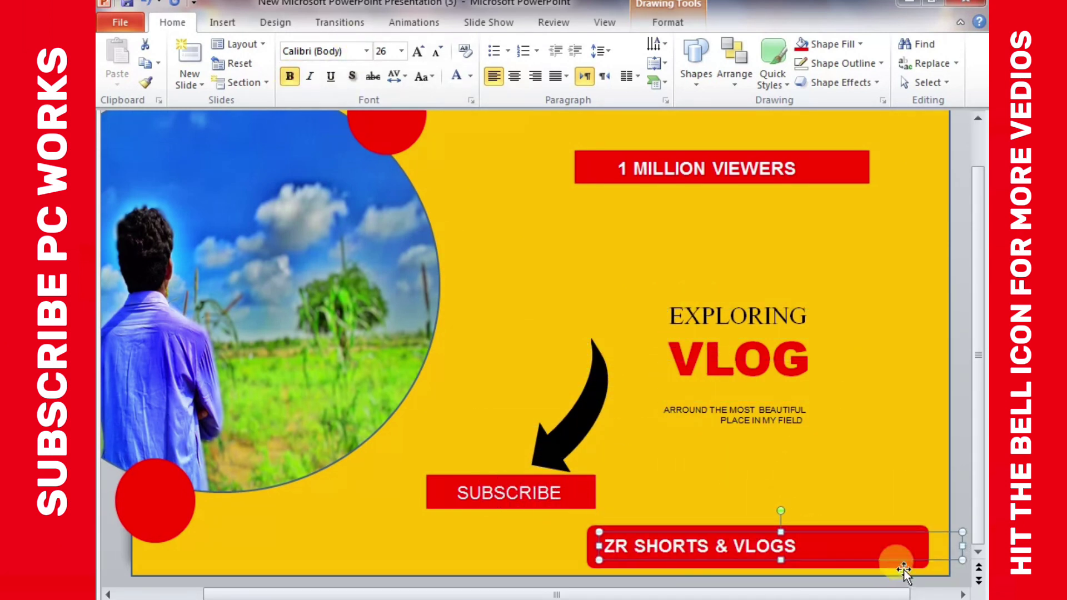
pyautogui.moveTo(927, 546); pyautogui.dragTo(838, 546)
pyautogui.click(528, 528)
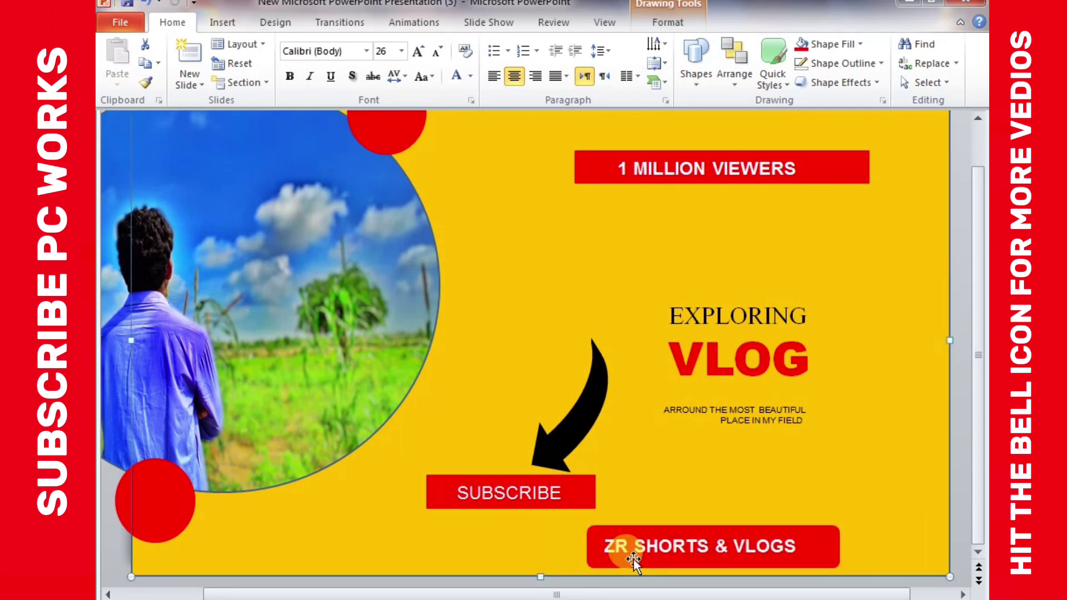
pyautogui.click(432, 289)
# - Give the photo circle a red 6 pt outline
pyautogui.click(669, 22)
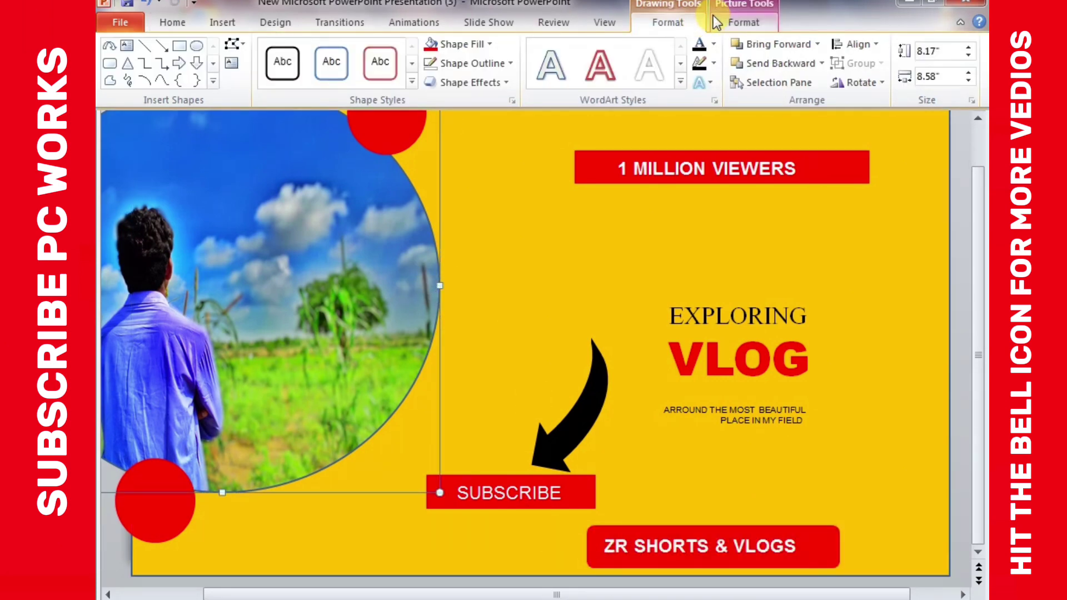
pyautogui.click(472, 63)
pyautogui.moveTo(468, 248)
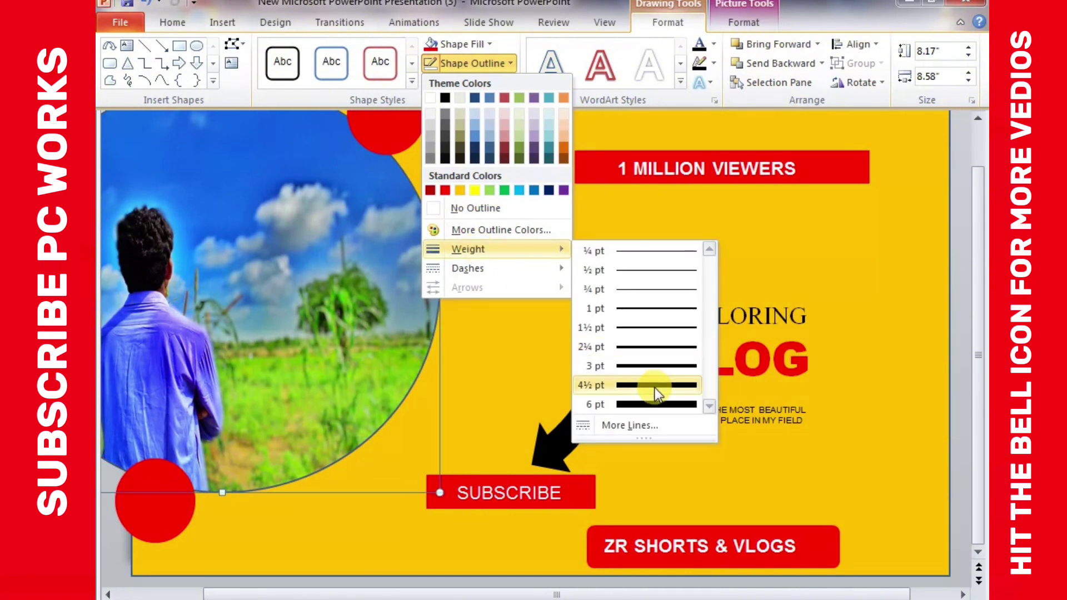
pyautogui.click(651, 404)
pyautogui.click(486, 65)
pyautogui.click(444, 191)
pyautogui.click(458, 311)
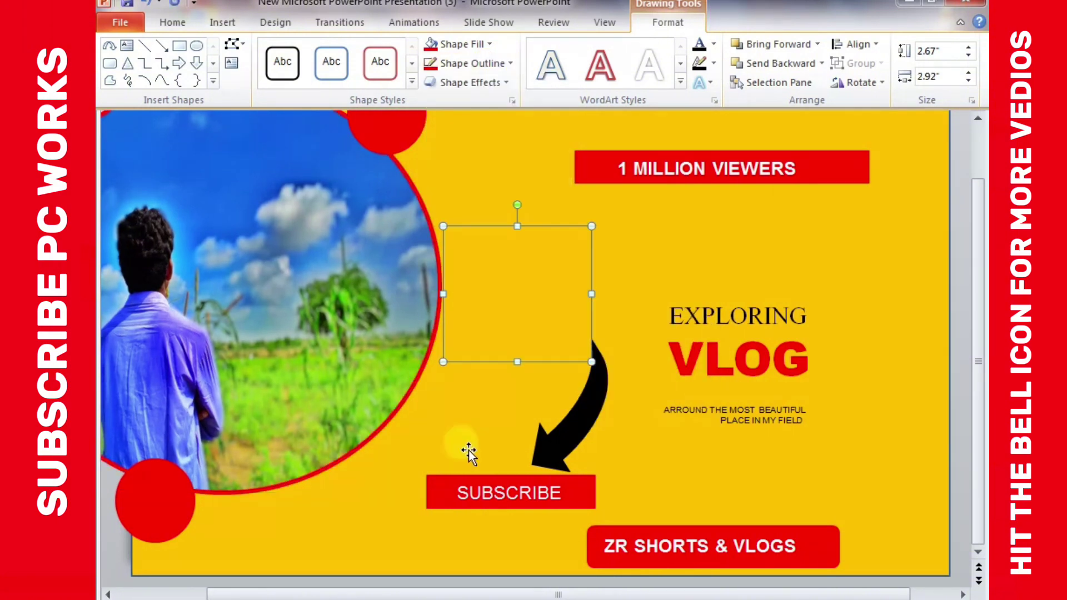
# - Move the caption up under VLOG and add the line 'AFTER RAINING AT MY FIELD'
pyautogui.click(353, 538)
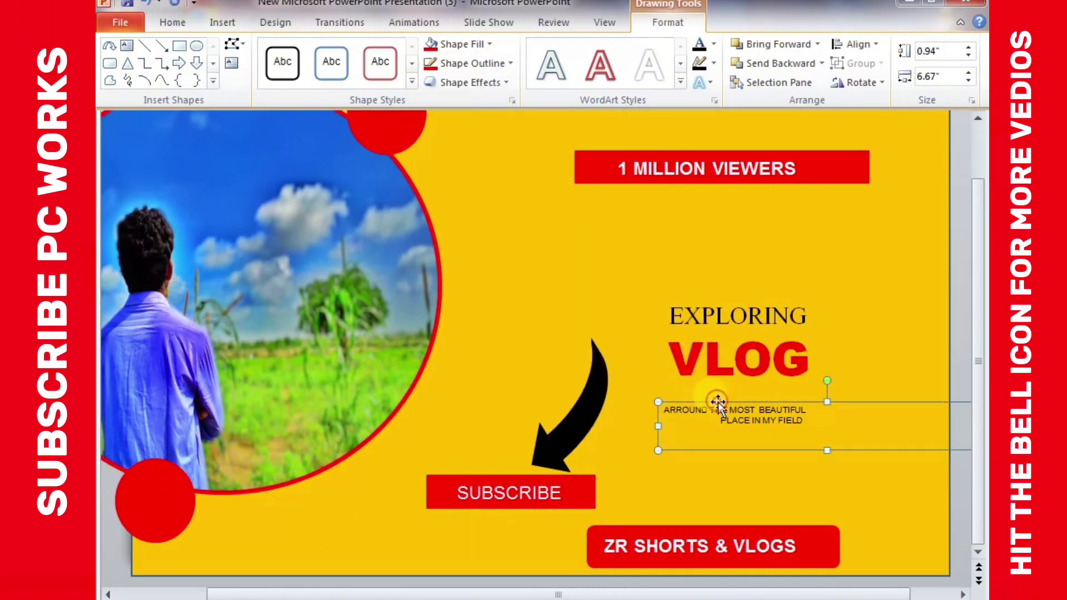
pyautogui.moveTo(727, 423); pyautogui.dragTo(727, 402)
pyautogui.click(806, 401)
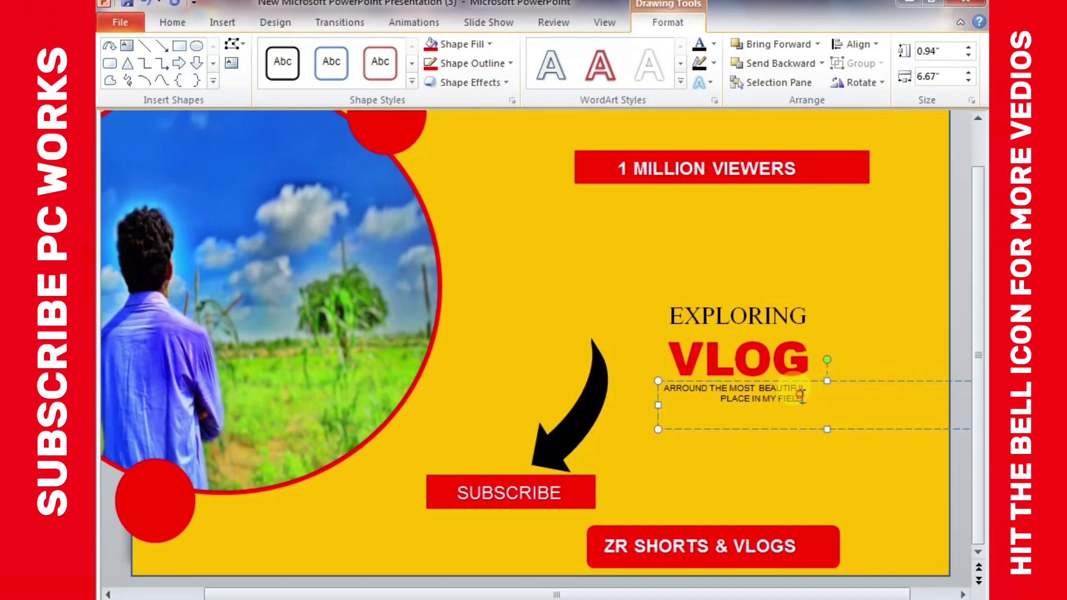
pyautogui.press('Return')
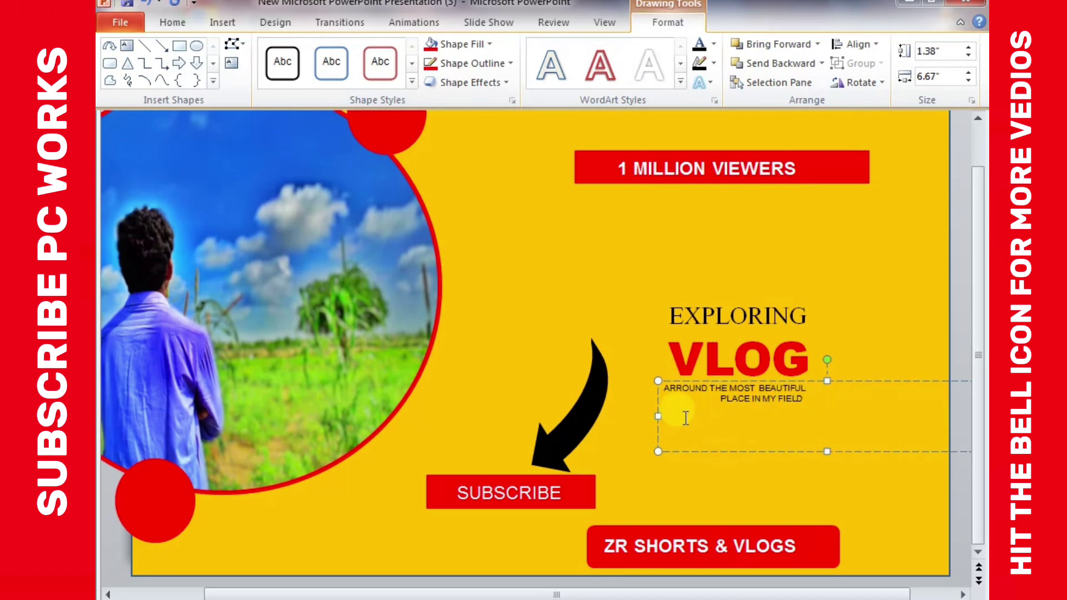
pyautogui.press('BackSpace')
pyautogui.write('AFTER RAINING')
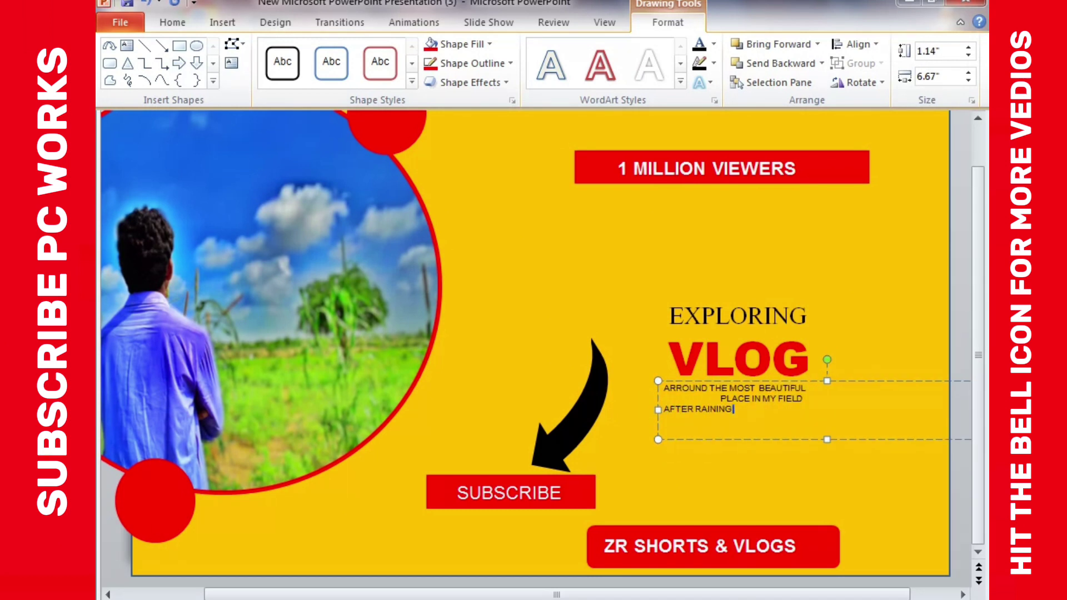
pyautogui.write('LD')
pyautogui.click(690, 465)
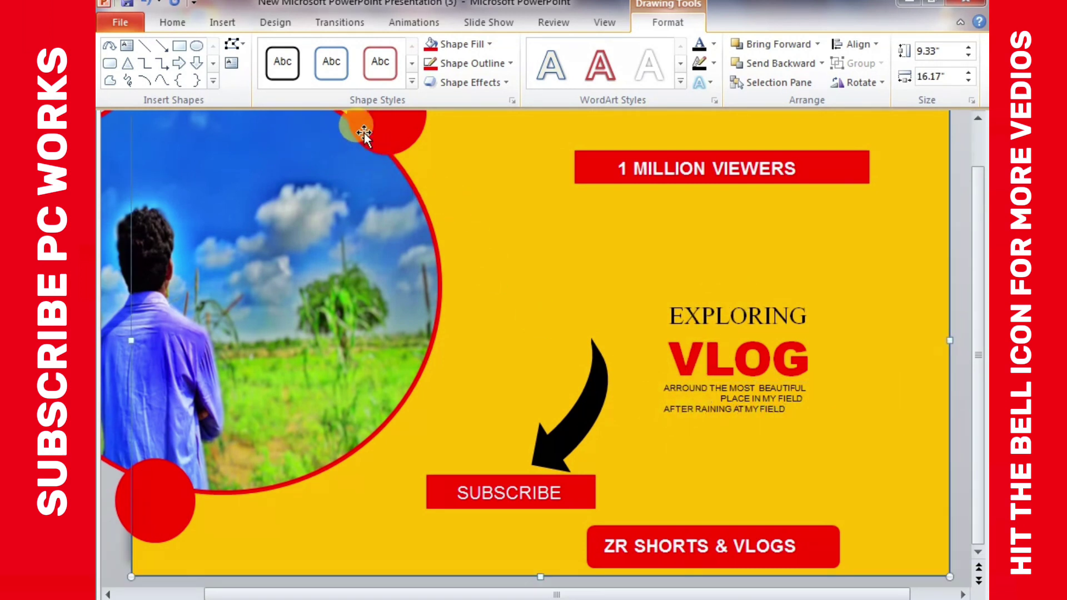
# - Start a Save As with the file type set to JPEG File Interchange Format
pyautogui.click(123, 22)
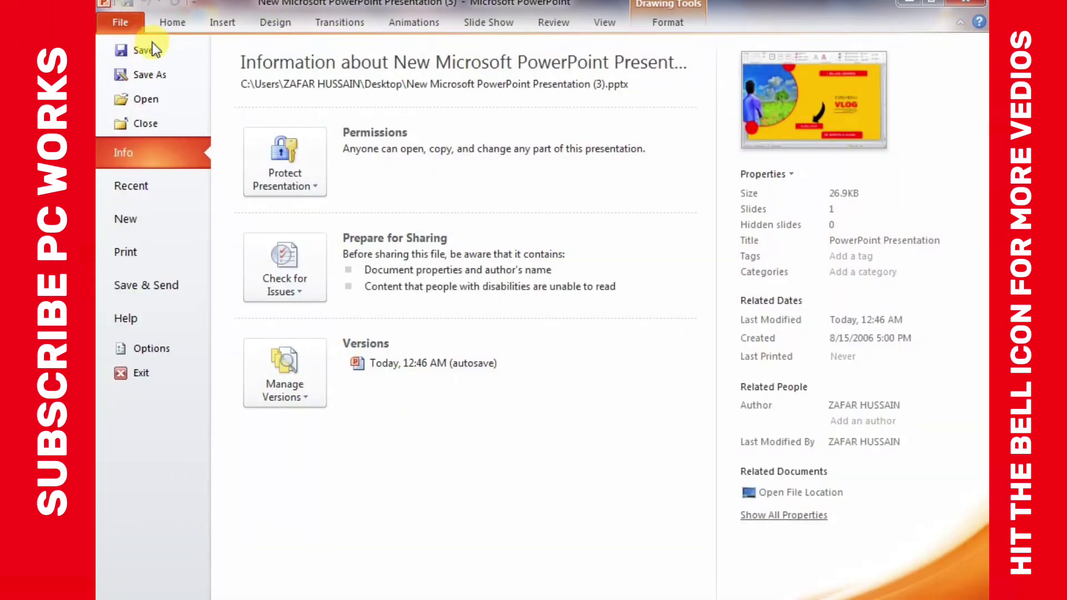
pyautogui.click(161, 79)
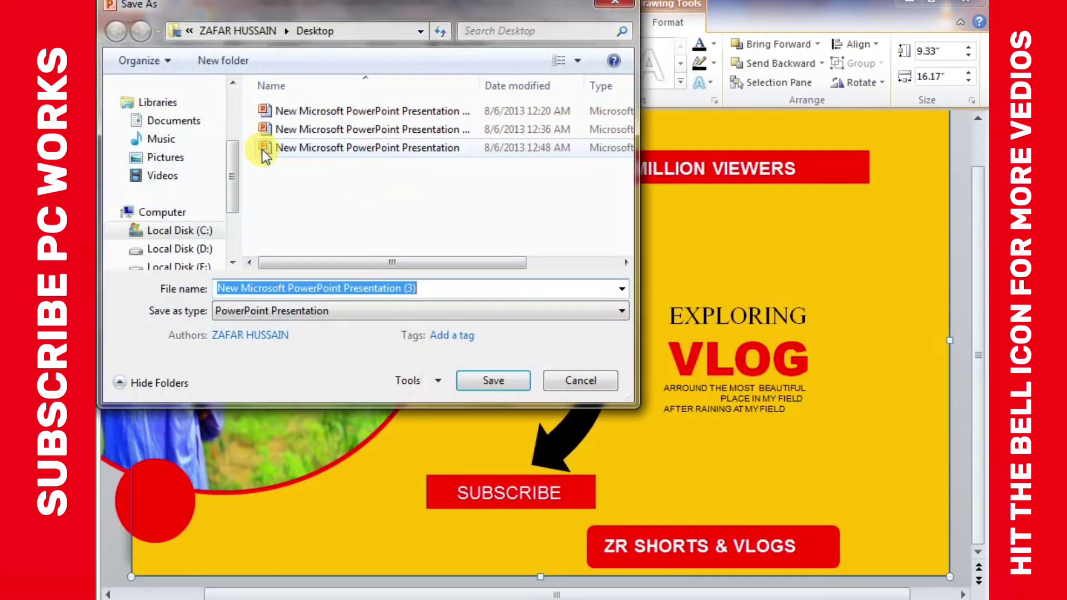
pyautogui.click(273, 310)
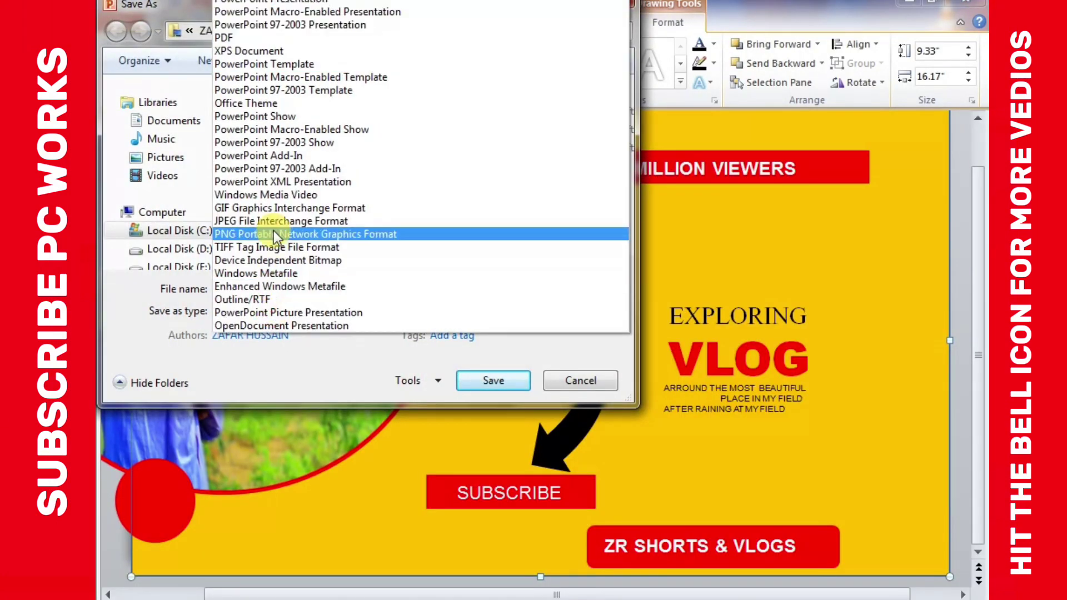
pyautogui.click(258, 218)
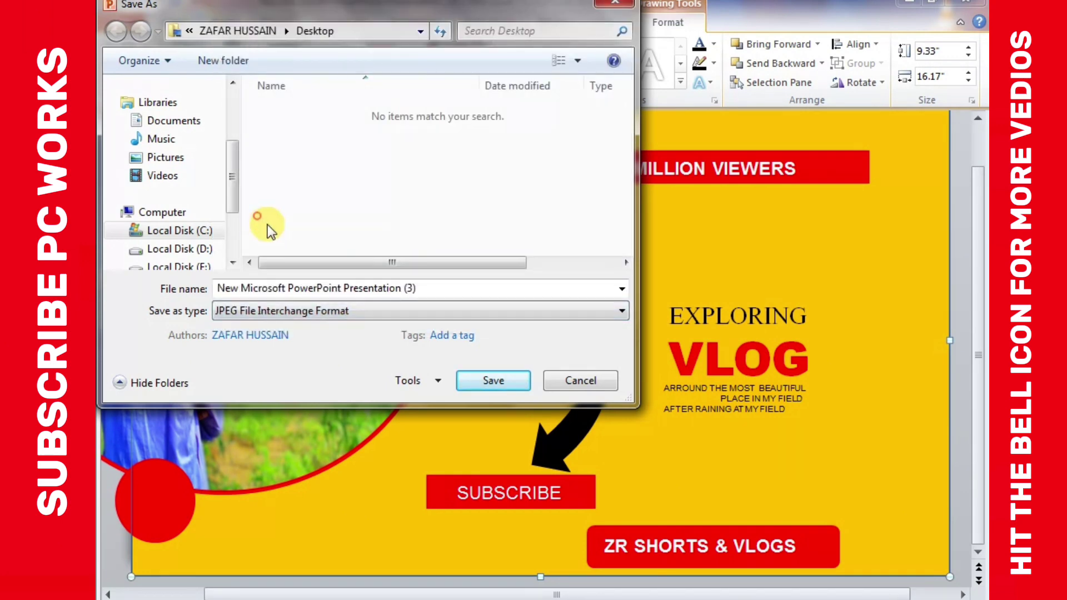
# - Save the current slide only into E:\Learning computer work\MS Power point
pyautogui.scroll(-2, 227, 211)
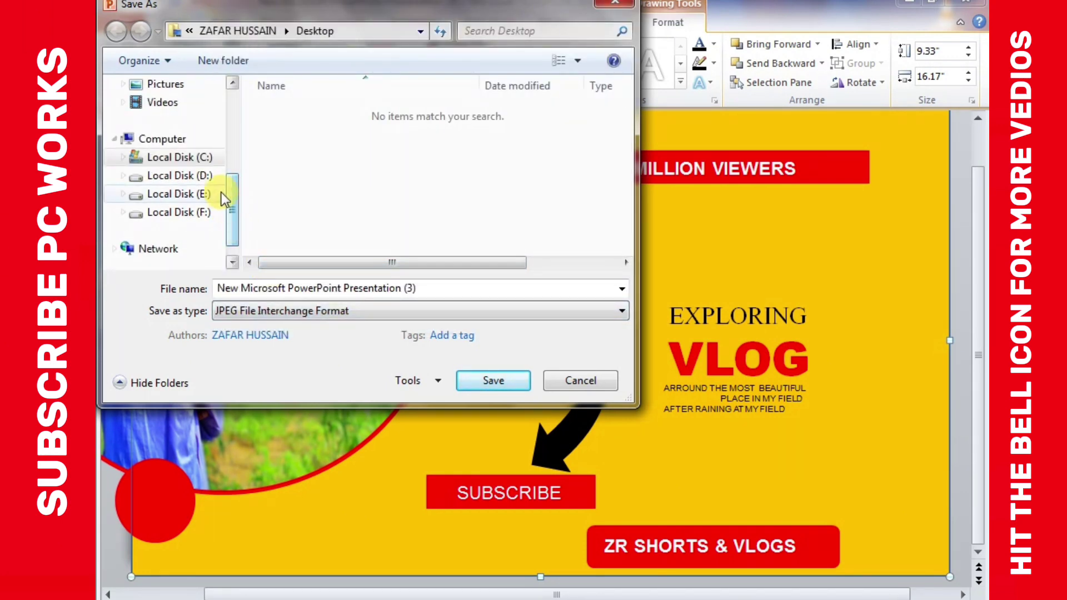
pyautogui.click(216, 193)
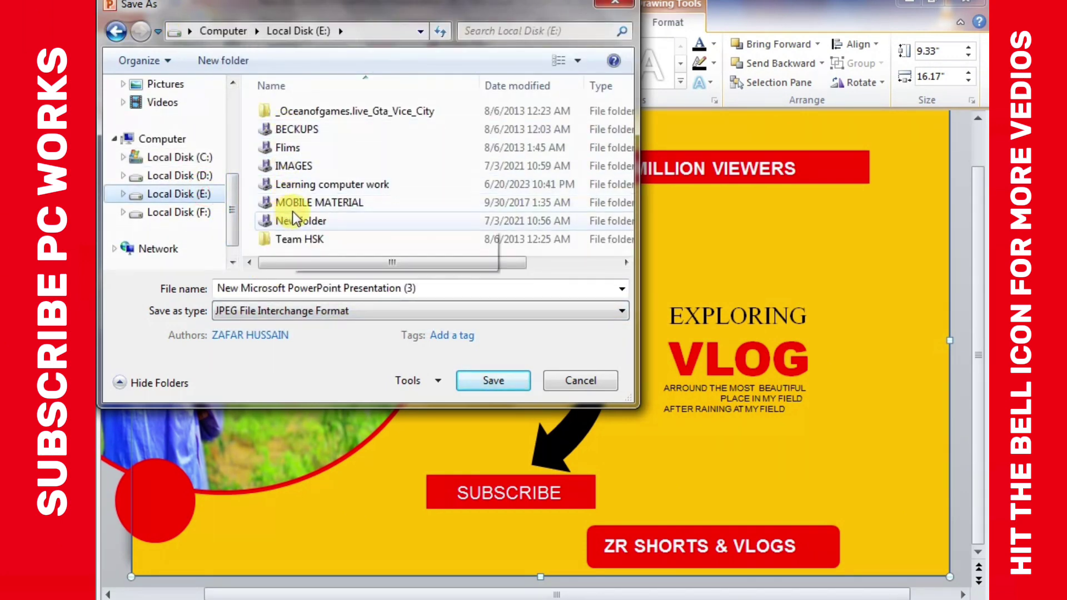
pyautogui.rightClick(300, 185)
pyautogui.click(336, 219)
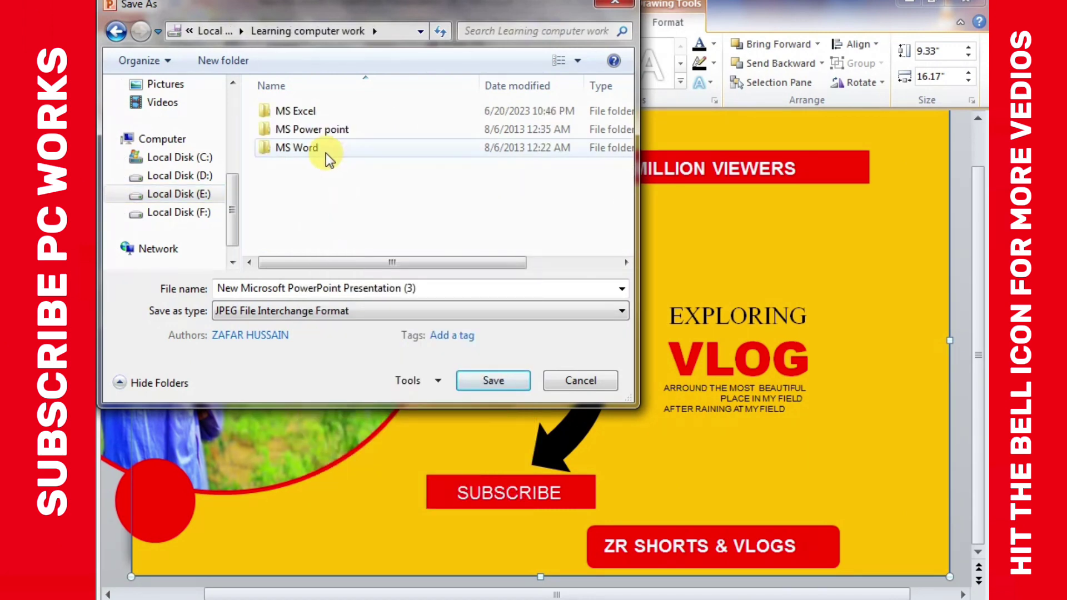
pyautogui.rightClick(310, 130)
pyautogui.click(348, 166)
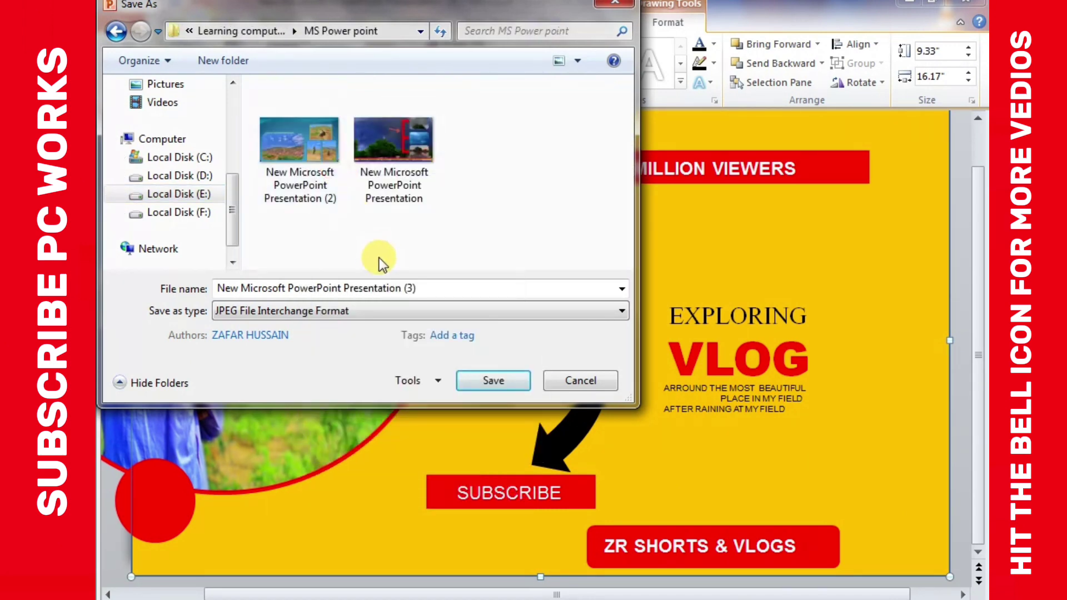
pyautogui.click(486, 381)
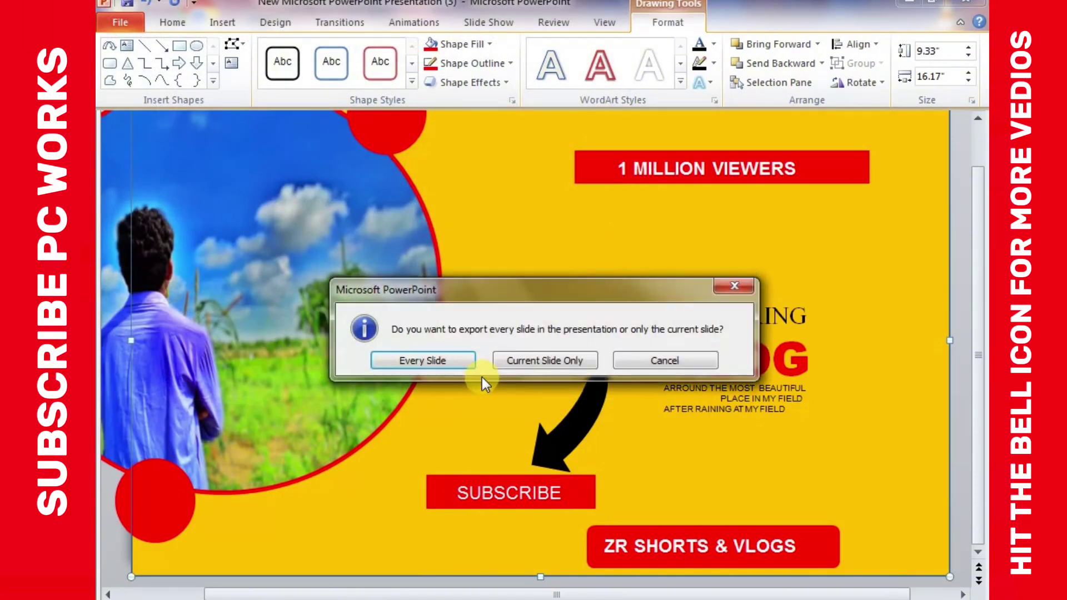
pyautogui.click(572, 365)
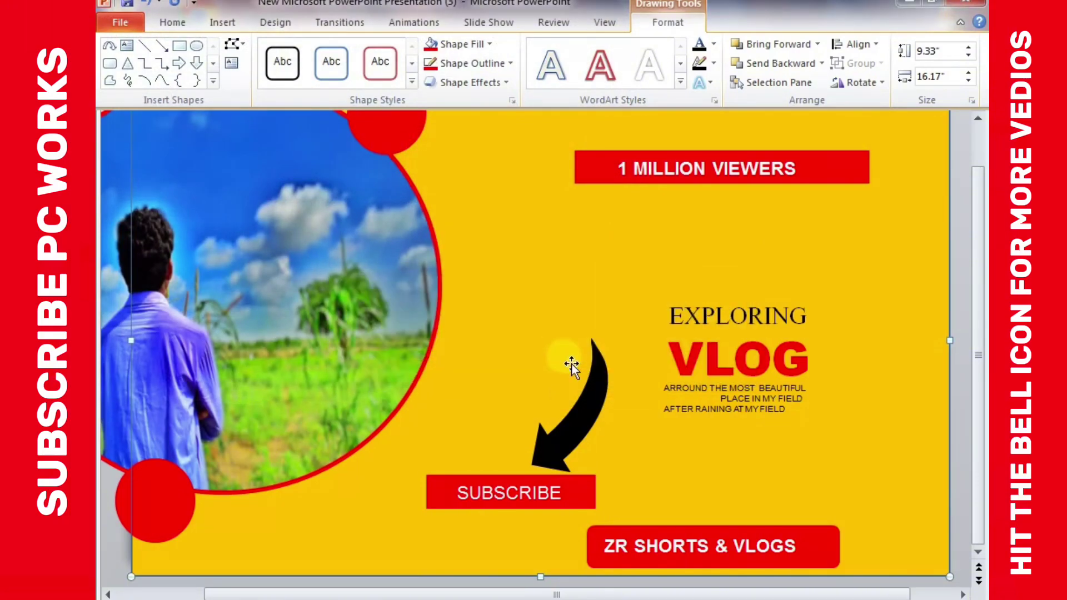